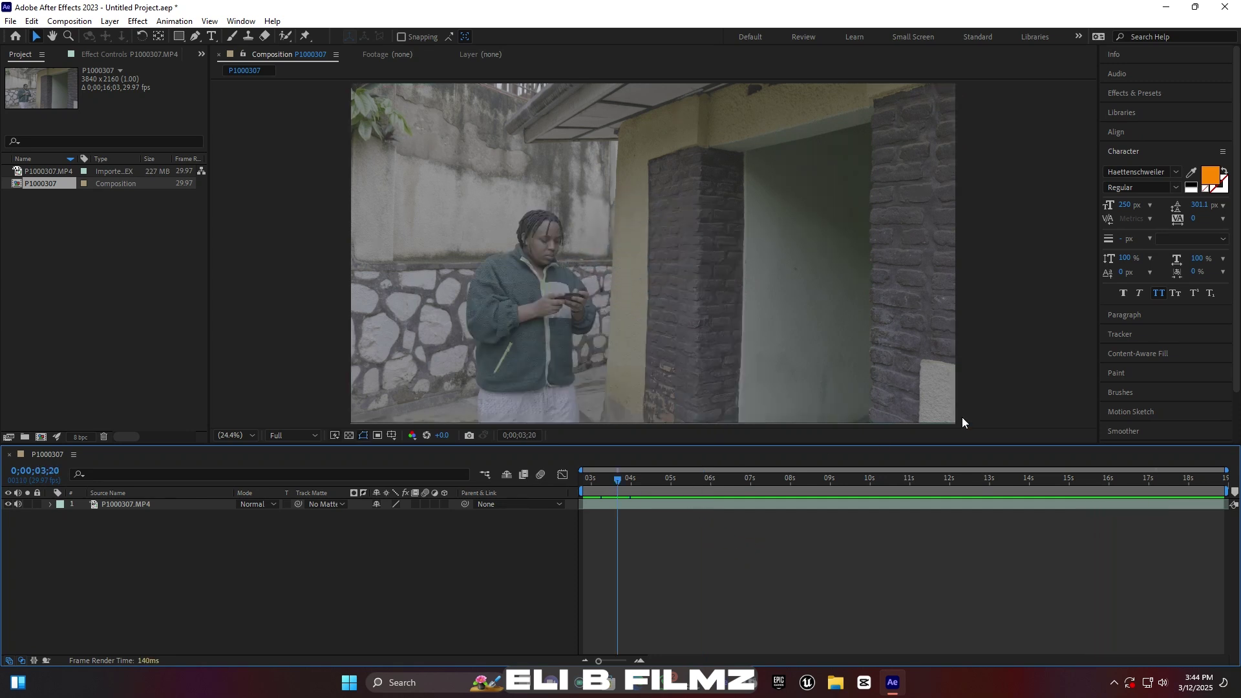
Find Mocha AE by searching 'moc', apply it to the P1000307.MP4 layer, and launch Mocha.
{"action": "left_click", "coordinate": [1158, 92]}
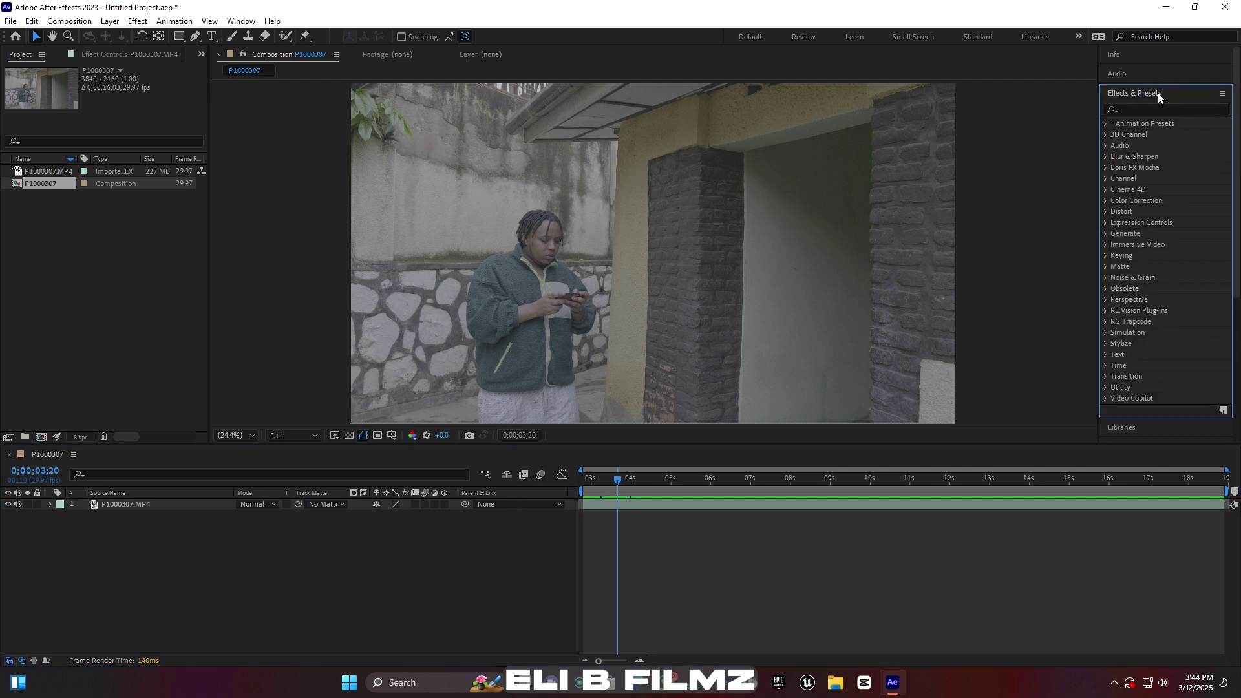
{"action": "left_click", "coordinate": [1143, 108]}
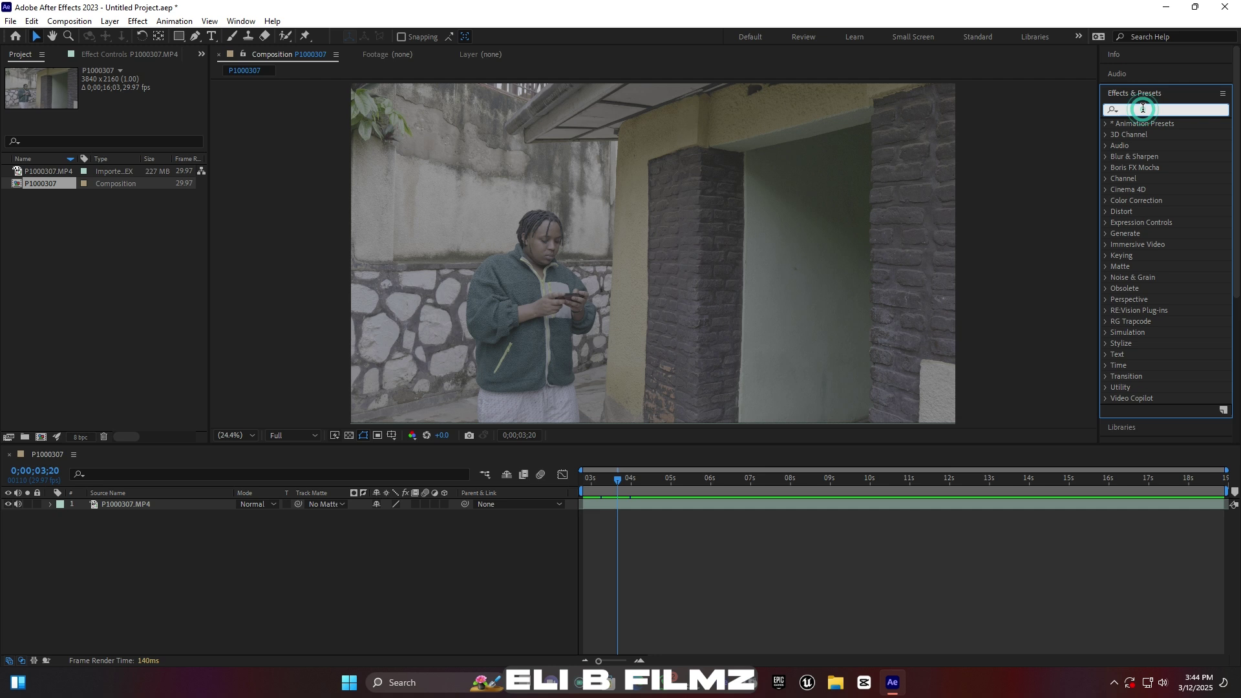
{"action": "type", "text": "moc"}
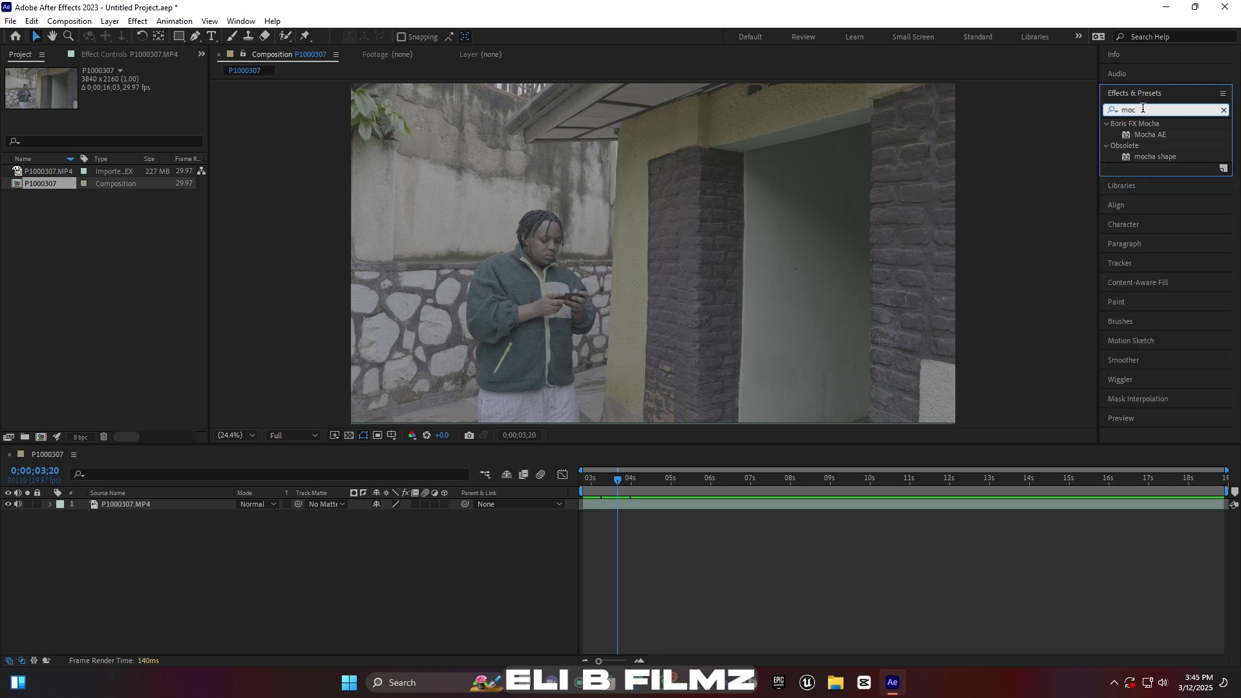
{"action": "left_click_drag", "start_coordinate": [1164, 132], "coordinate": [125, 505]}
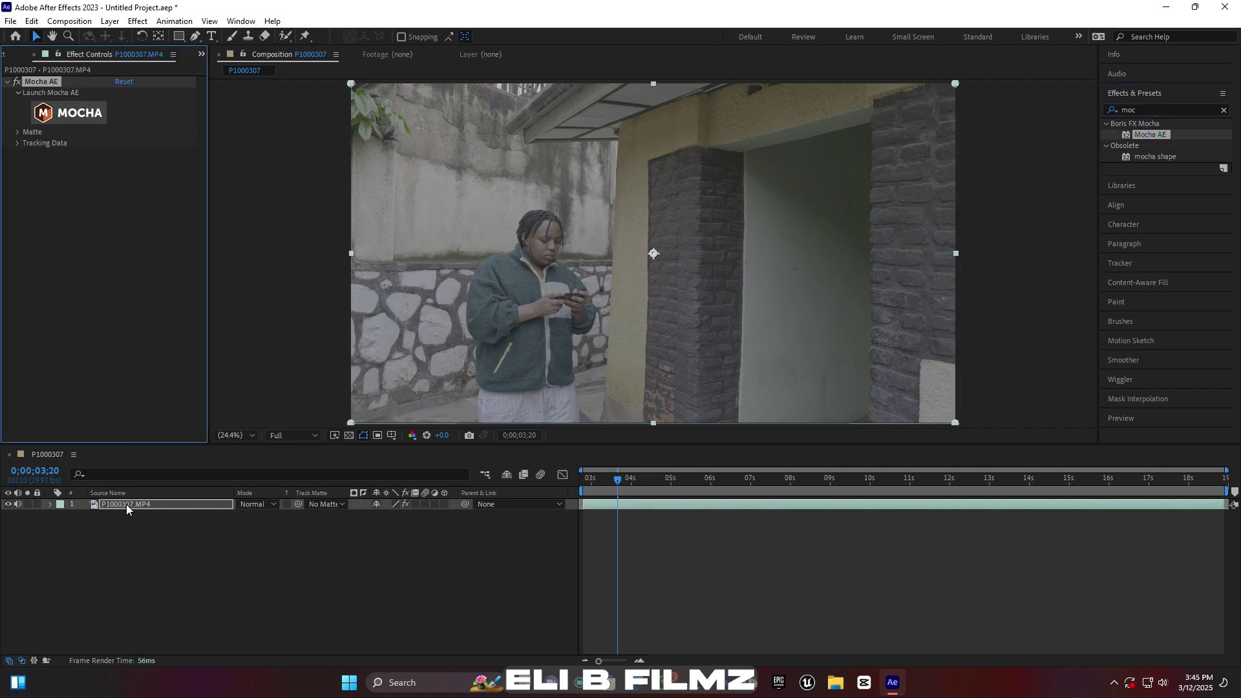
{"action": "left_click", "coordinate": [75, 113]}
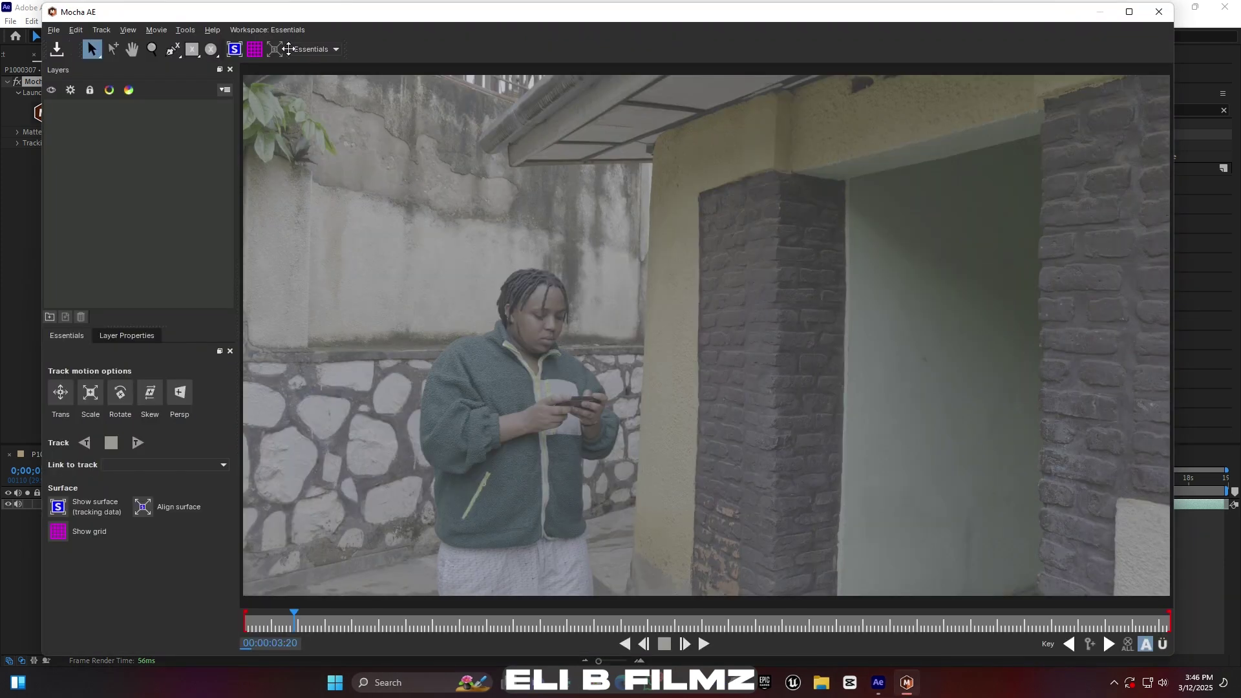
Step through the clip to frame 00:00:06:07.
{"action": "left_click", "coordinate": [254, 31]}
{"action": "left_click", "coordinate": [258, 47]}
{"action": "left_click", "coordinate": [257, 48]}
{"action": "key", "text": "Right"}
{"action": "key", "text": "Right"}
{"action": "key", "text": "Right"}
{"action": "key", "text": "Right"}
{"action": "key", "text": "Right"}
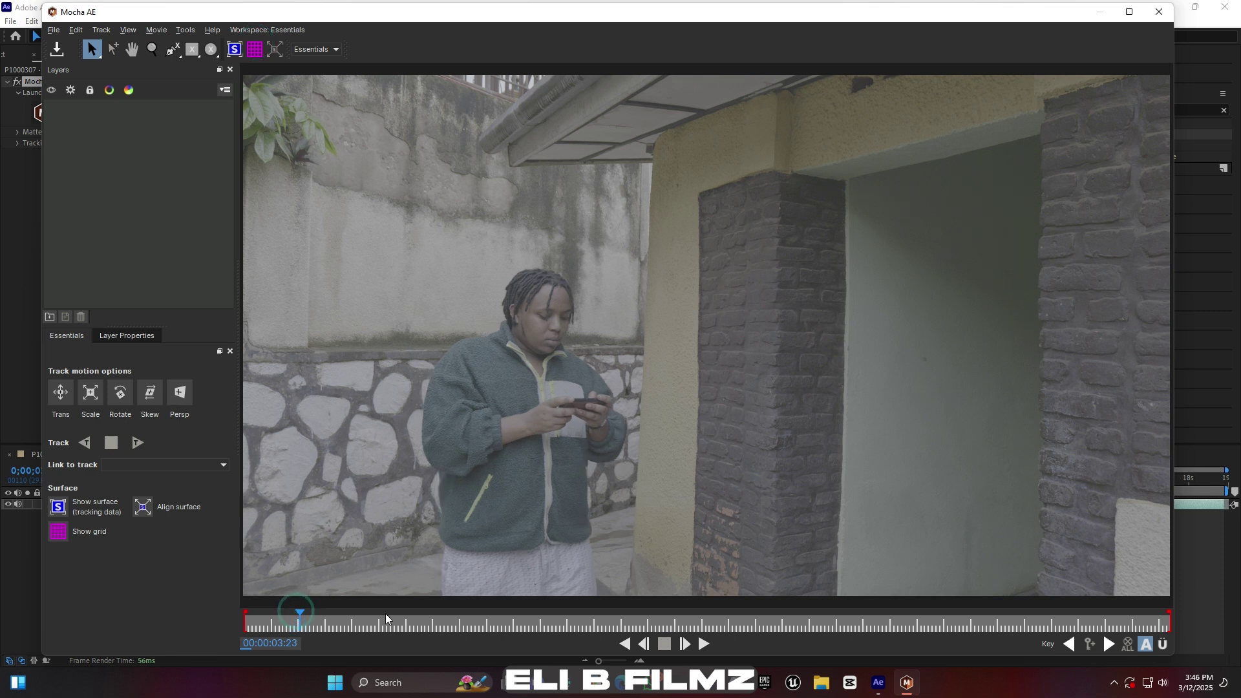
{"action": "key", "text": "Right"}
{"action": "key", "text": "Right"}
{"action": "key", "text": "Right"}
{"action": "key", "text": "Right"}
{"action": "key", "text": "Right"}
{"action": "key", "text": "Right"}
{"action": "key", "text": "Right"}
{"action": "key", "text": "Right"}
{"action": "key", "text": "Right"}
{"action": "key", "text": "Right"}
{"action": "key", "text": "Right"}
{"action": "key", "text": "Right"}
{"action": "key", "text": "Right"}
{"action": "key", "text": "Right"}
{"action": "key", "text": "Right"}
{"action": "key", "text": "Right"}
{"action": "key", "text": "Right"}
{"action": "key", "text": "Right"}
{"action": "key", "text": "Right"}
{"action": "key", "text": "Right"}
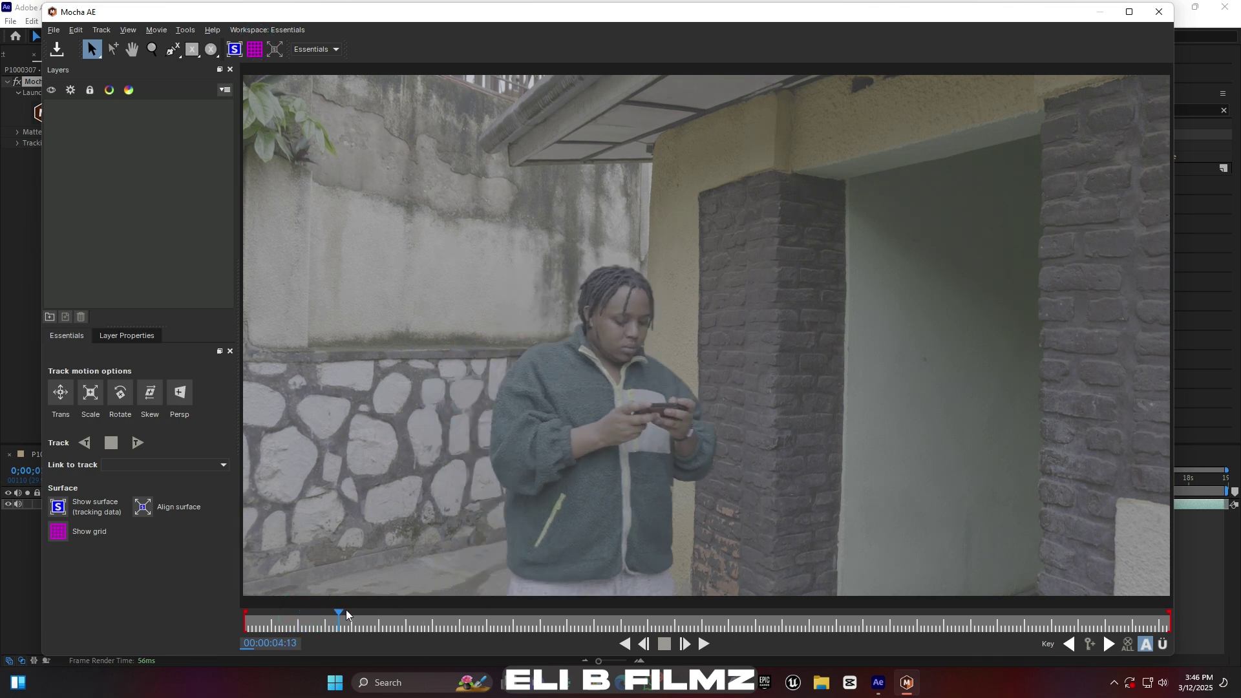
{"action": "key", "text": "Right"}
{"action": "key", "text": "Right"}
{"action": "key", "text": "Right"}
{"action": "key", "text": "Right"}
{"action": "key", "text": "Right"}
{"action": "key", "text": "Right"}
{"action": "key", "text": "Right"}
{"action": "key", "text": "Right"}
{"action": "key", "text": "Right"}
{"action": "key", "text": "Right"}
{"action": "key", "text": "Right"}
{"action": "key", "text": "Right"}
{"action": "key", "text": "Right"}
{"action": "key", "text": "Right"}
{"action": "key", "text": "Right"}
{"action": "key", "text": "Right"}
{"action": "key", "text": "Right"}
{"action": "key", "text": "Right"}
{"action": "key", "text": "Right"}
{"action": "key", "text": "Right"}
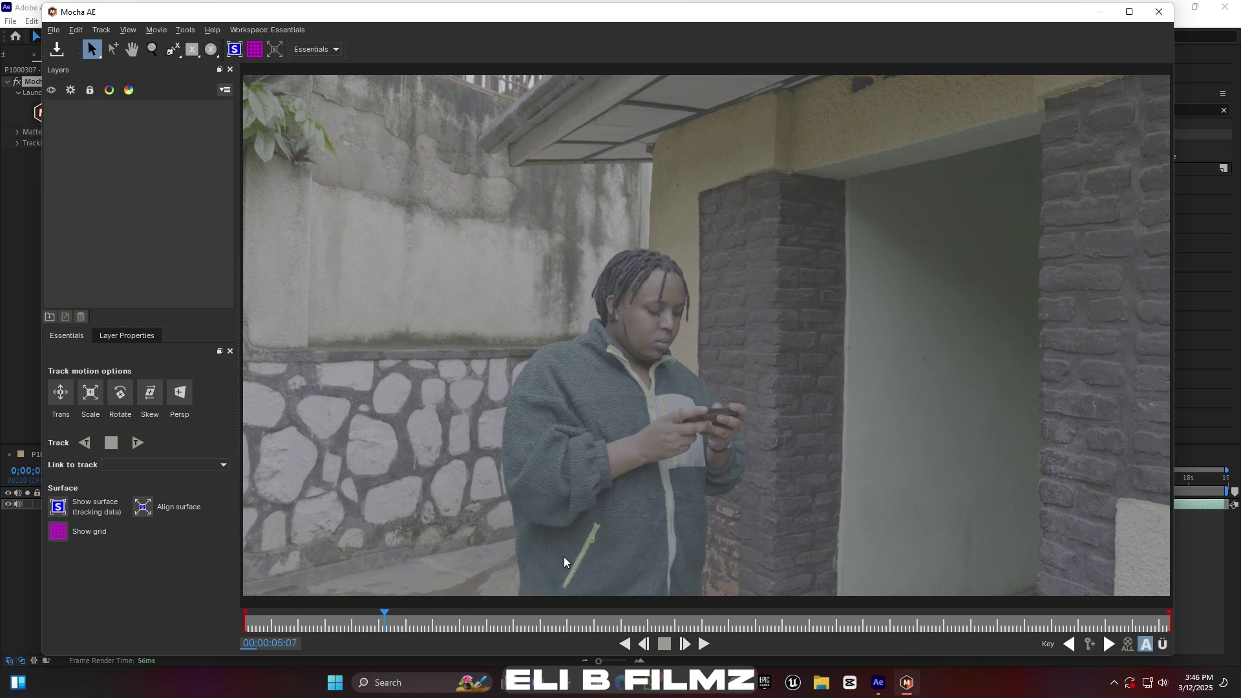
{"action": "key", "text": "Right"}
{"action": "key", "text": "Right"}
{"action": "key", "text": "Right"}
{"action": "key", "text": "Right"}
{"action": "key", "text": "Right"}
{"action": "key", "text": "Right"}
{"action": "key", "text": "Right"}
{"action": "key", "text": "Right"}
{"action": "key", "text": "Right"}
{"action": "key", "text": "Right"}
{"action": "key", "text": "Right"}
{"action": "key", "text": "Right"}
{"action": "key", "text": "Right"}
{"action": "key", "text": "Right"}
{"action": "key", "text": "Right"}
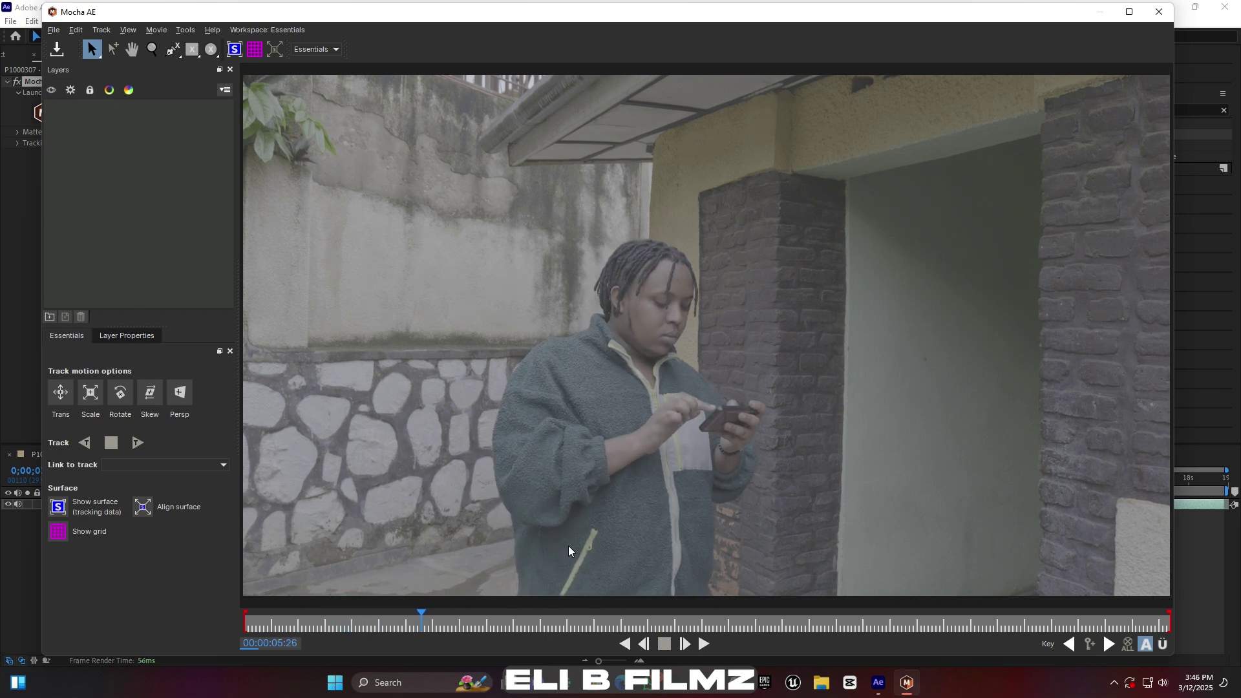
{"action": "key", "text": "Left"}
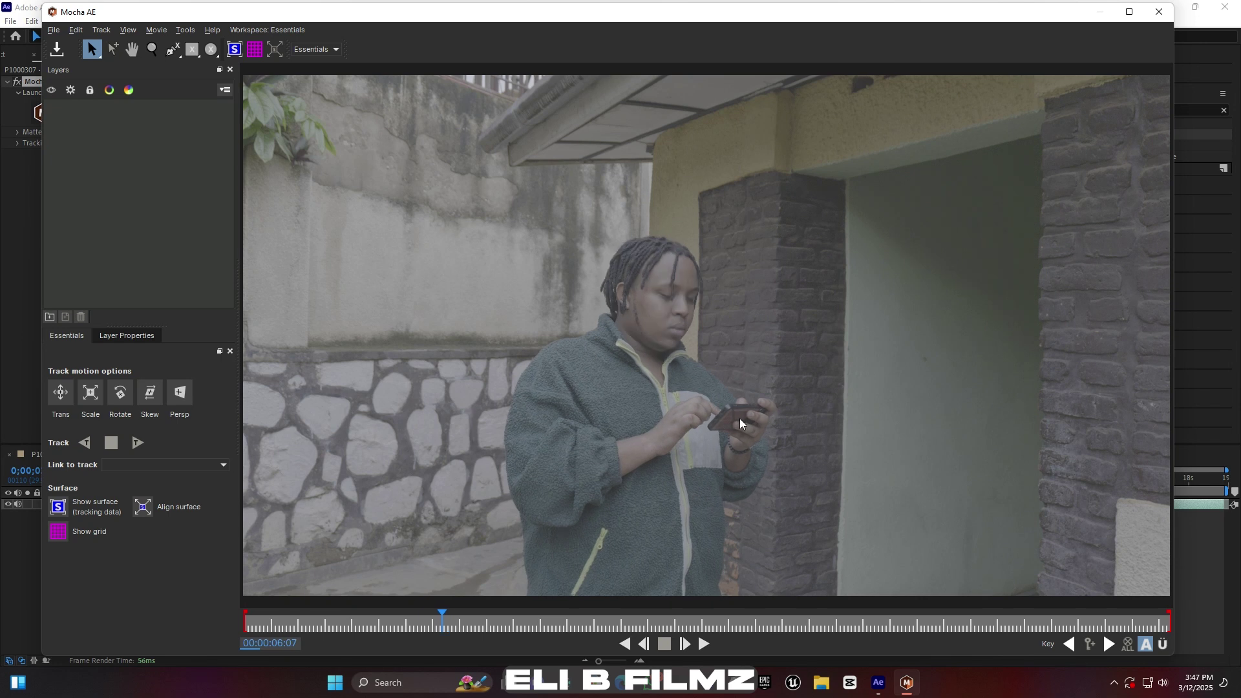
Zoom in on the phone and place the first X-spline point on its top edge.
{"action": "left_click", "coordinate": [152, 49]}
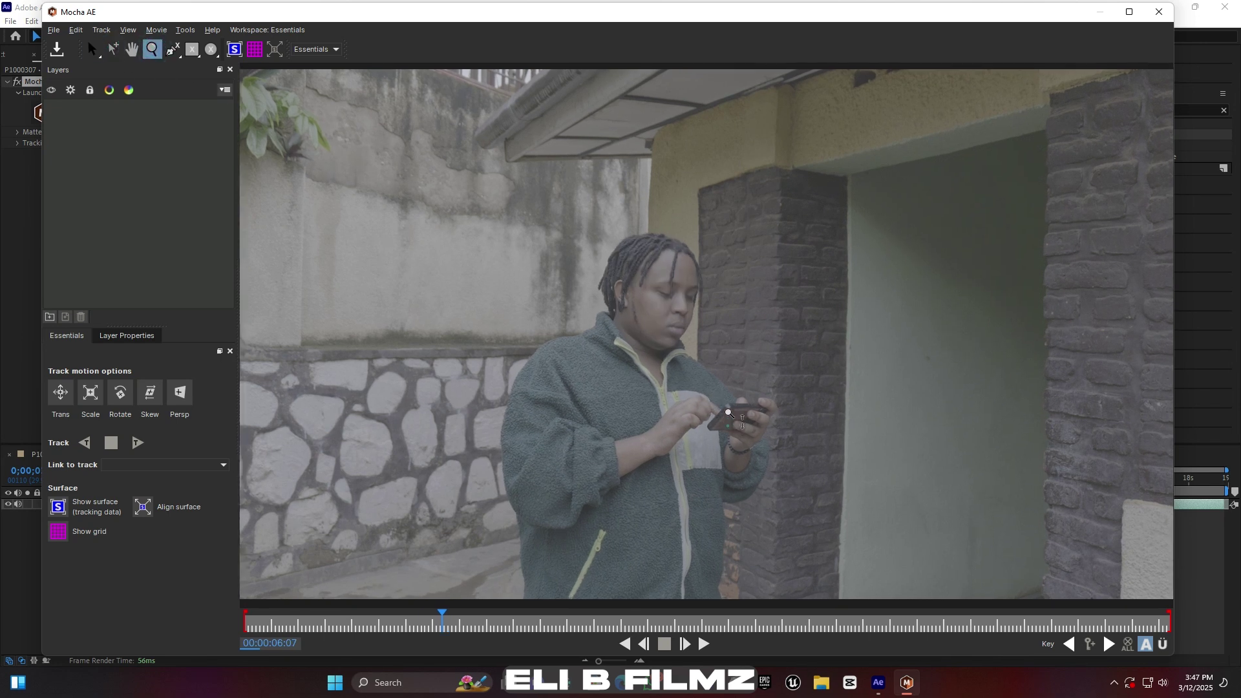
{"action": "left_click", "coordinate": [726, 421]}
{"action": "left_click", "coordinate": [761, 397]}
{"action": "left_click", "coordinate": [762, 398]}
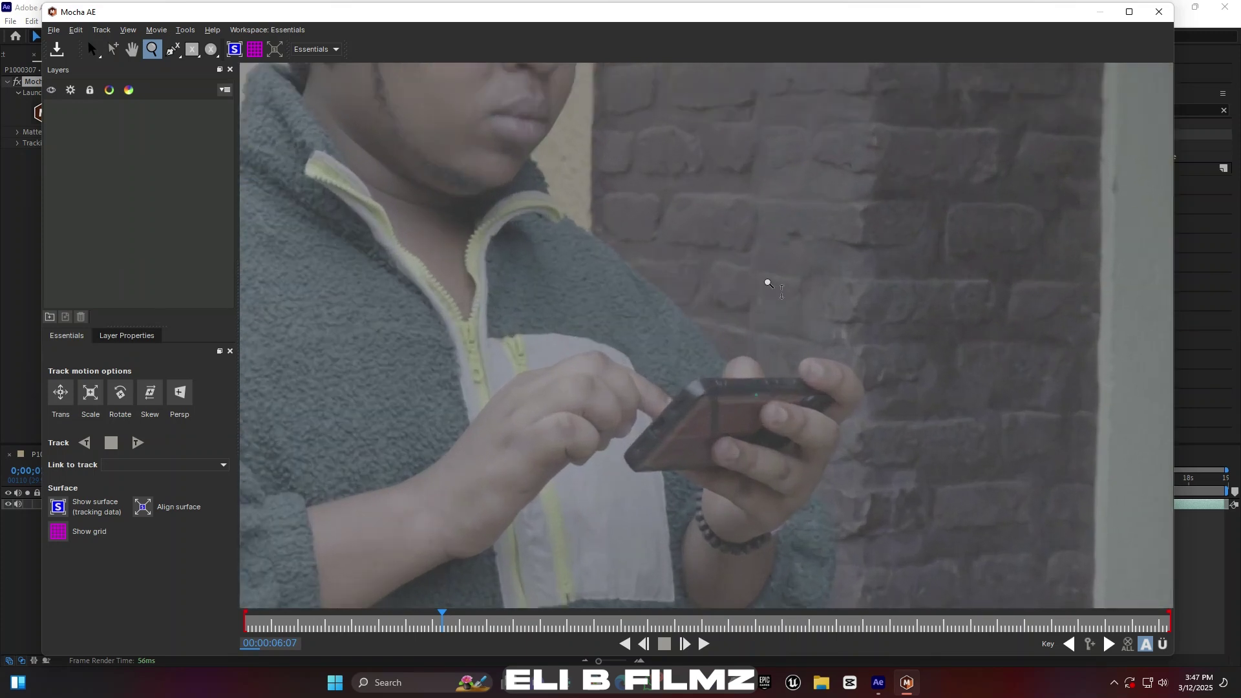
{"action": "left_click", "coordinate": [751, 391]}
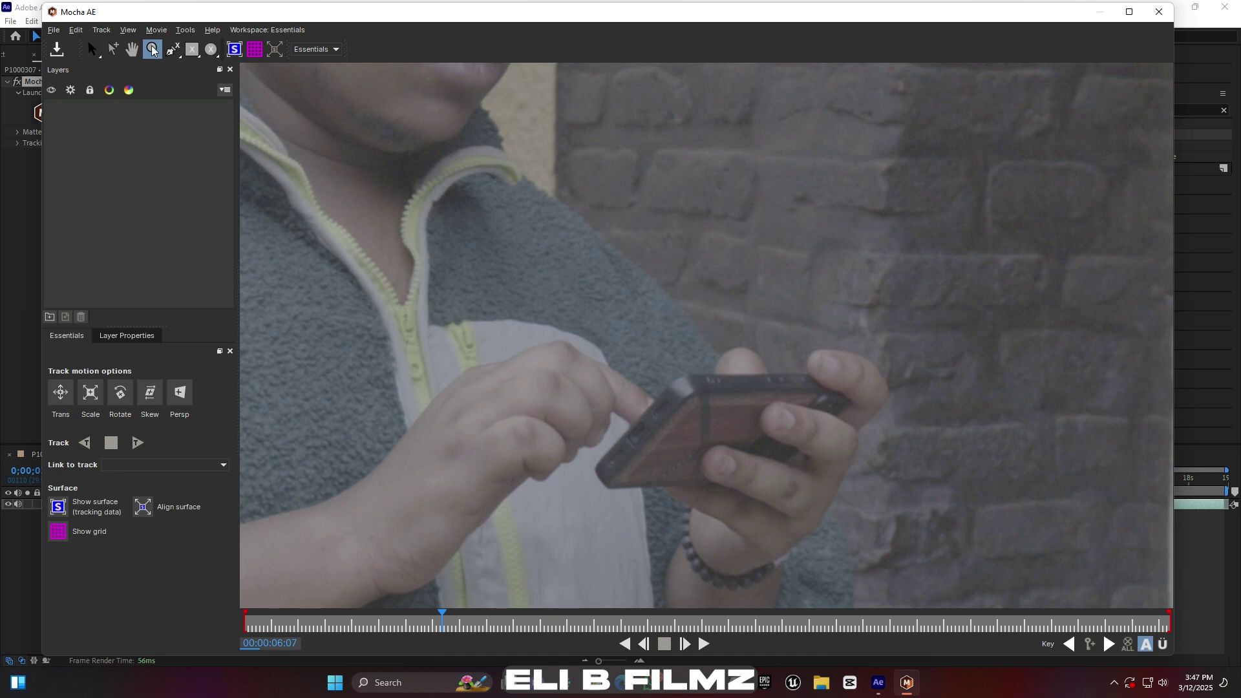
{"action": "left_click", "coordinate": [116, 49]}
{"action": "left_click", "coordinate": [175, 55]}
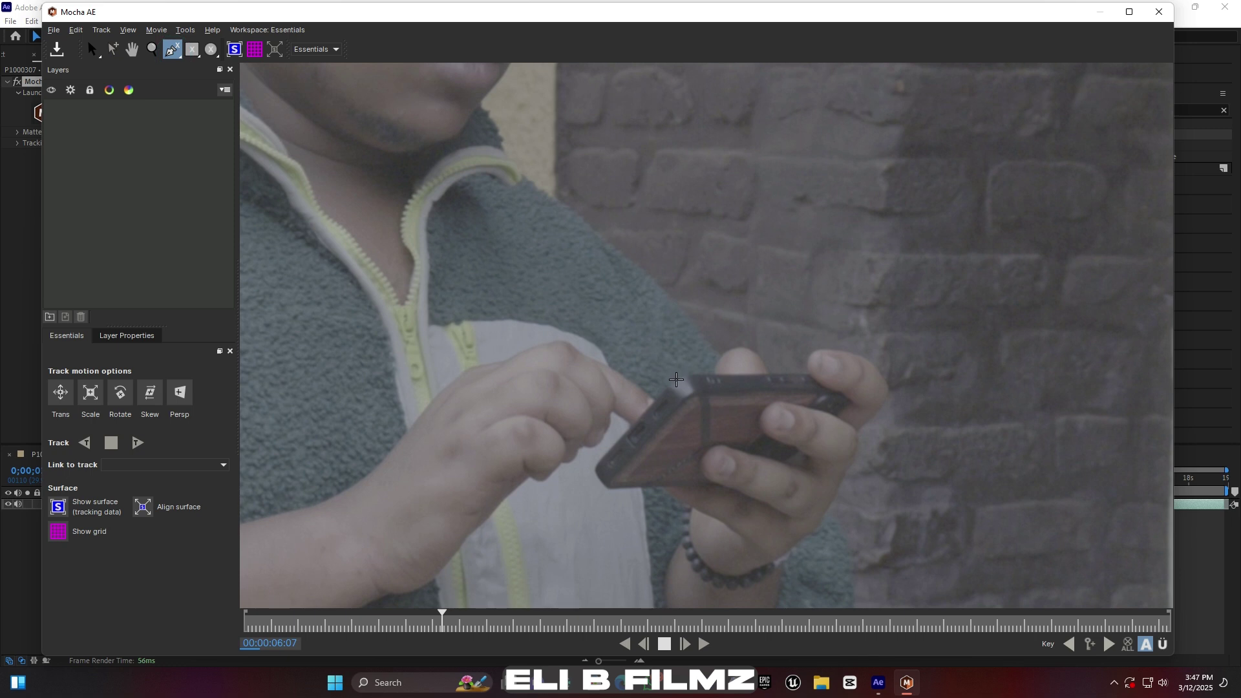
{"action": "left_click", "coordinate": [677, 380]}
Outline the phone with X-spline points and close the shape on the first point.
{"action": "left_click", "coordinate": [686, 376]}
{"action": "left_click", "coordinate": [701, 377]}
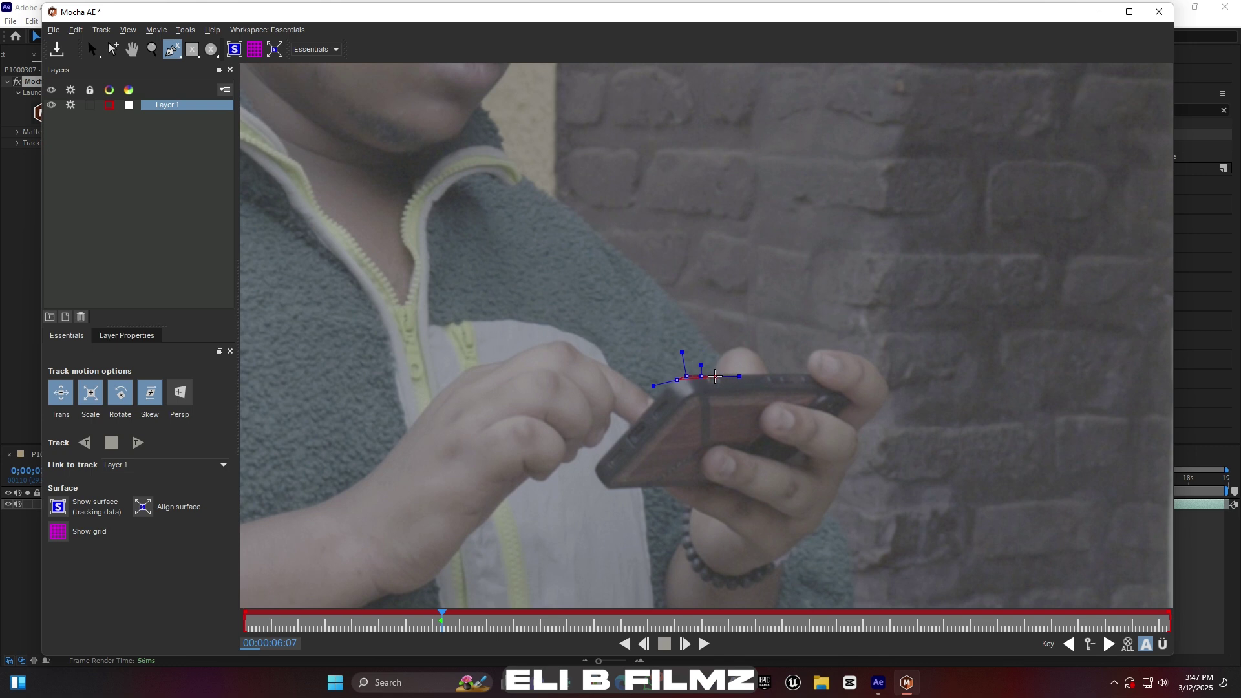
{"action": "left_click", "coordinate": [719, 377]}
{"action": "left_click", "coordinate": [714, 396]}
{"action": "left_click", "coordinate": [697, 409]}
{"action": "left_click", "coordinate": [658, 417]}
{"action": "left_click", "coordinate": [650, 407]}
{"action": "left_click", "coordinate": [662, 393]}
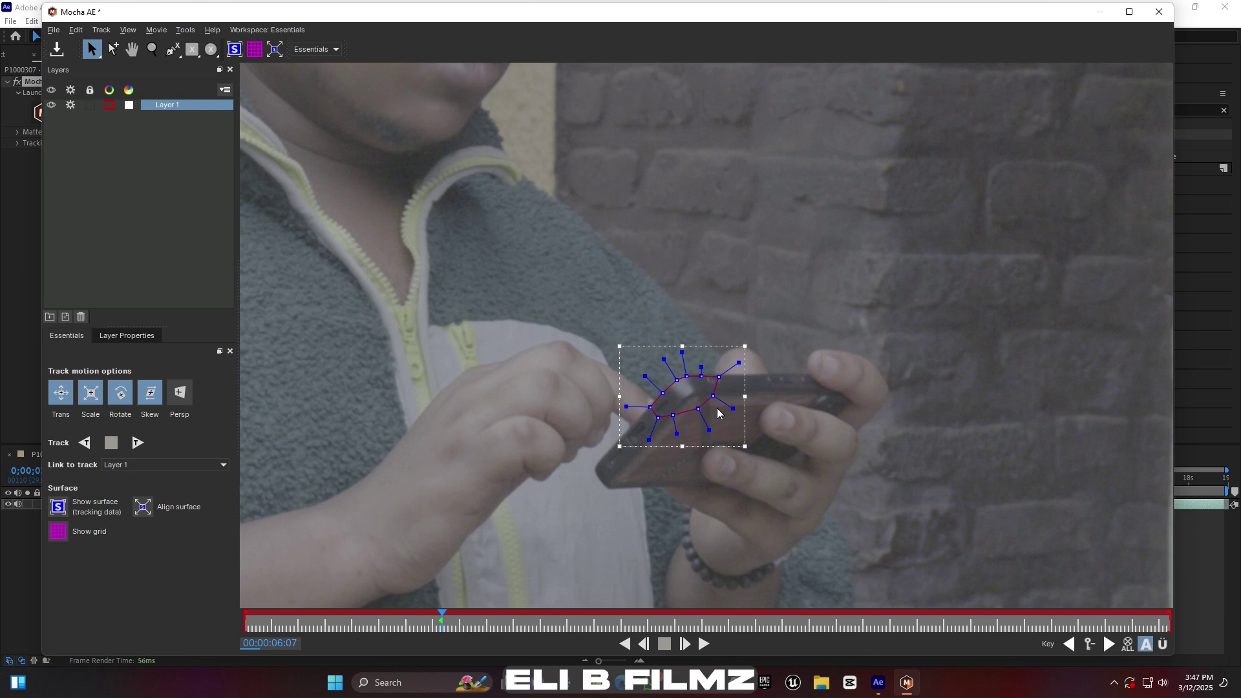
Track the phone shape forward through the clip, then close Mocha.
{"action": "left_click", "coordinate": [78, 310]}
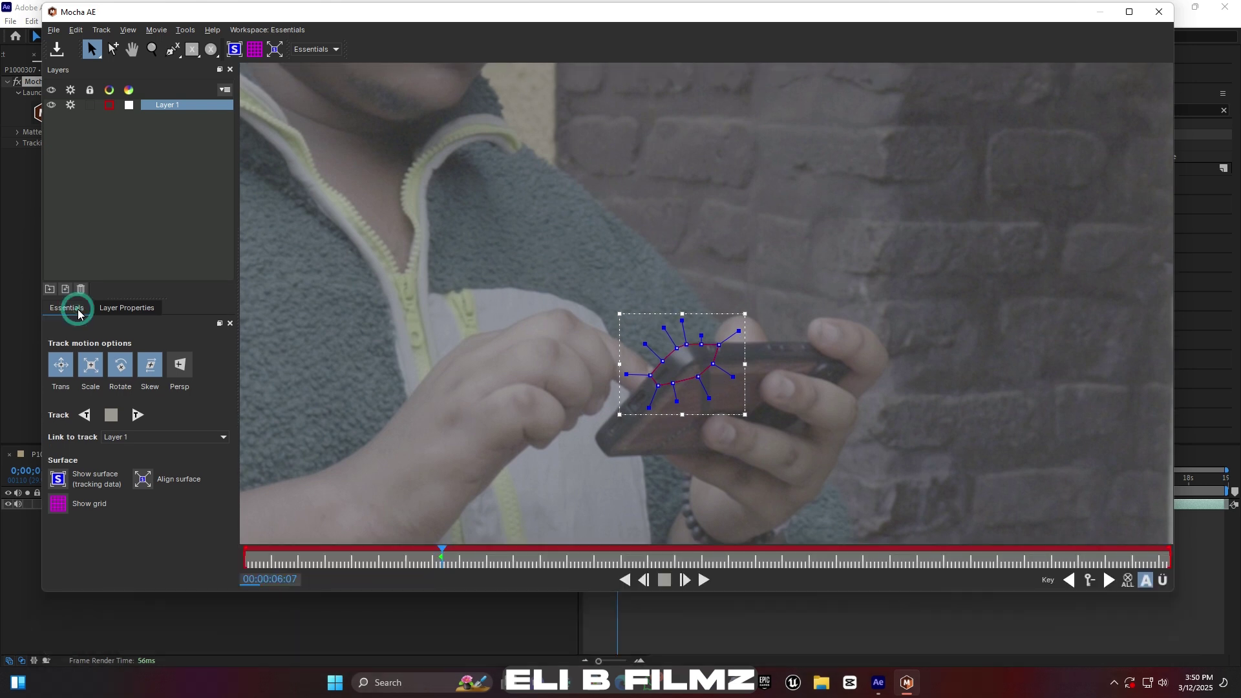
{"action": "left_click", "coordinate": [142, 416]}
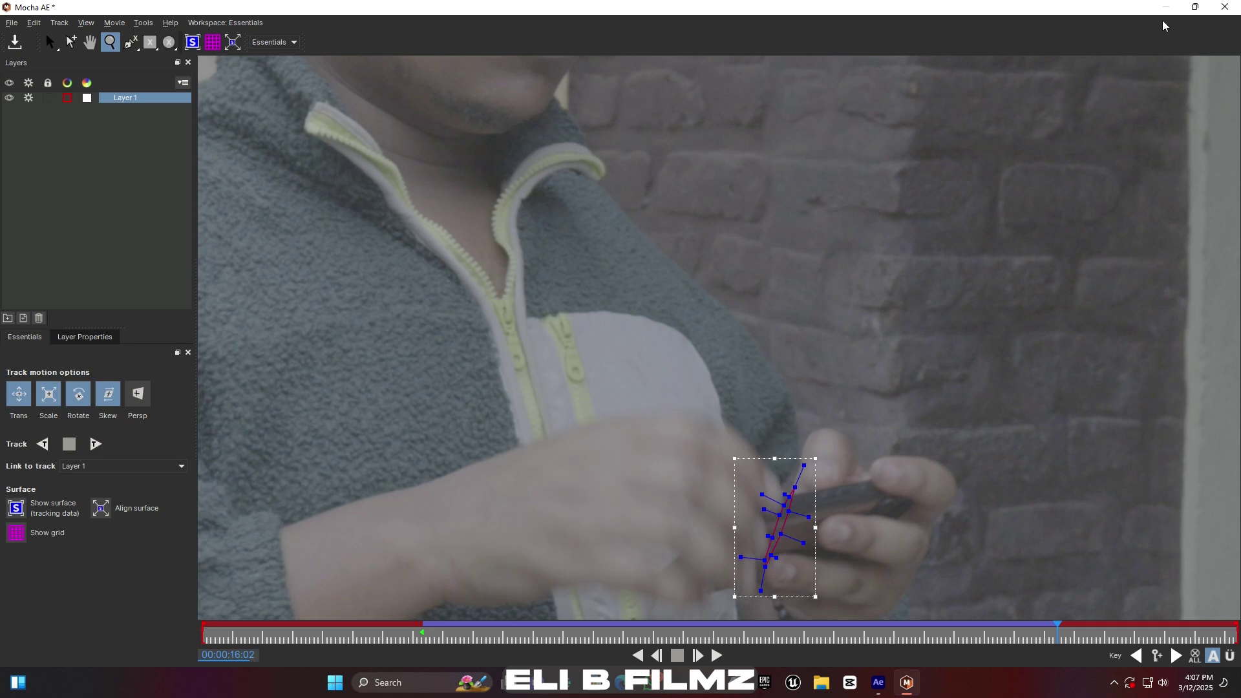
{"action": "left_click", "coordinate": [1225, 8]}
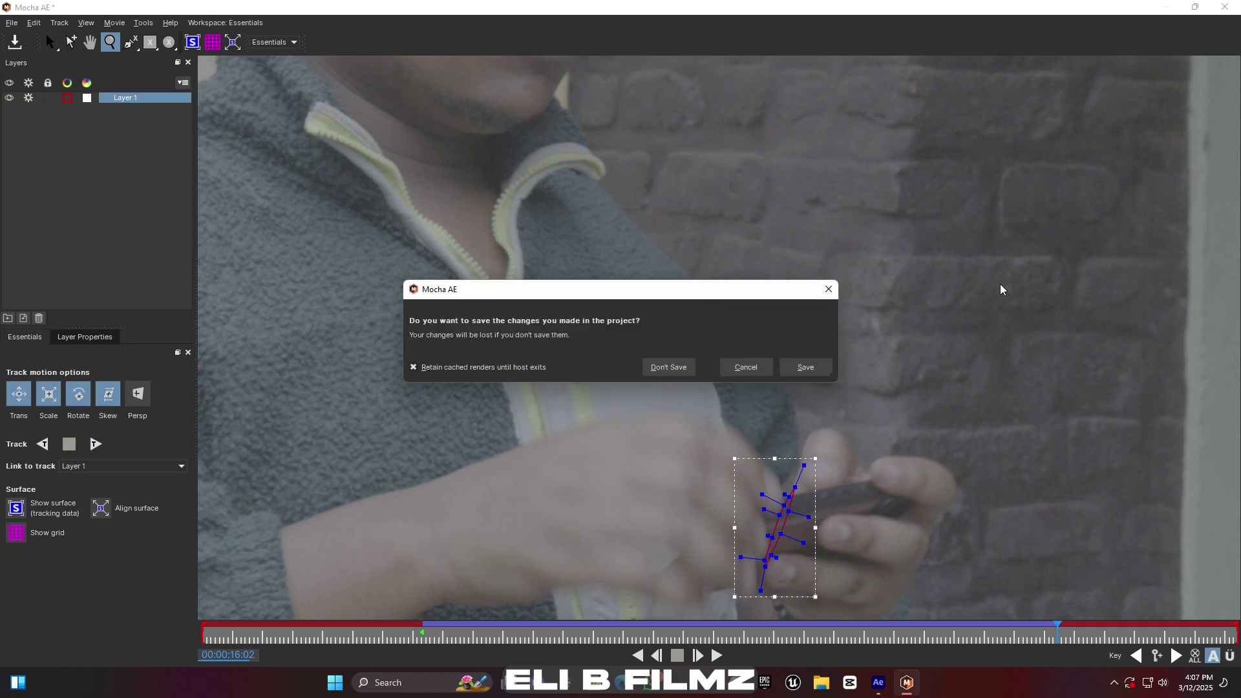
Save the Mocha changes and add a new null layer, Null 1.
{"action": "left_click", "coordinate": [795, 368]}
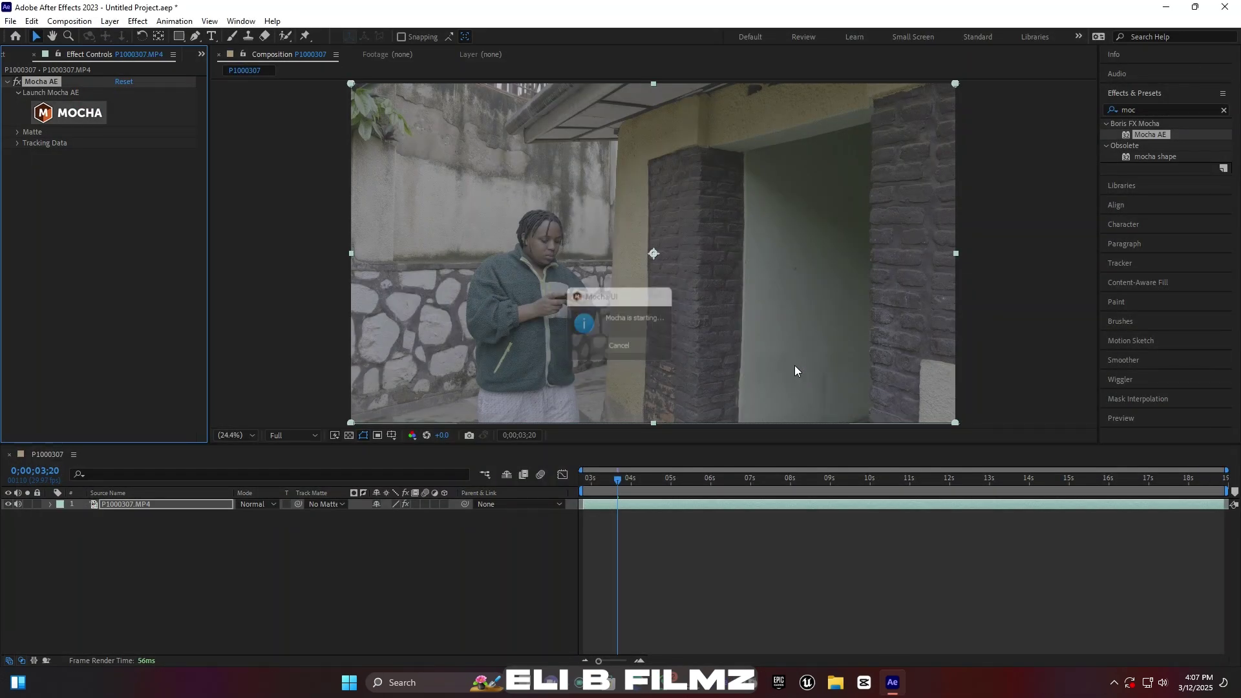
{"action": "right_click", "coordinate": [499, 564]}
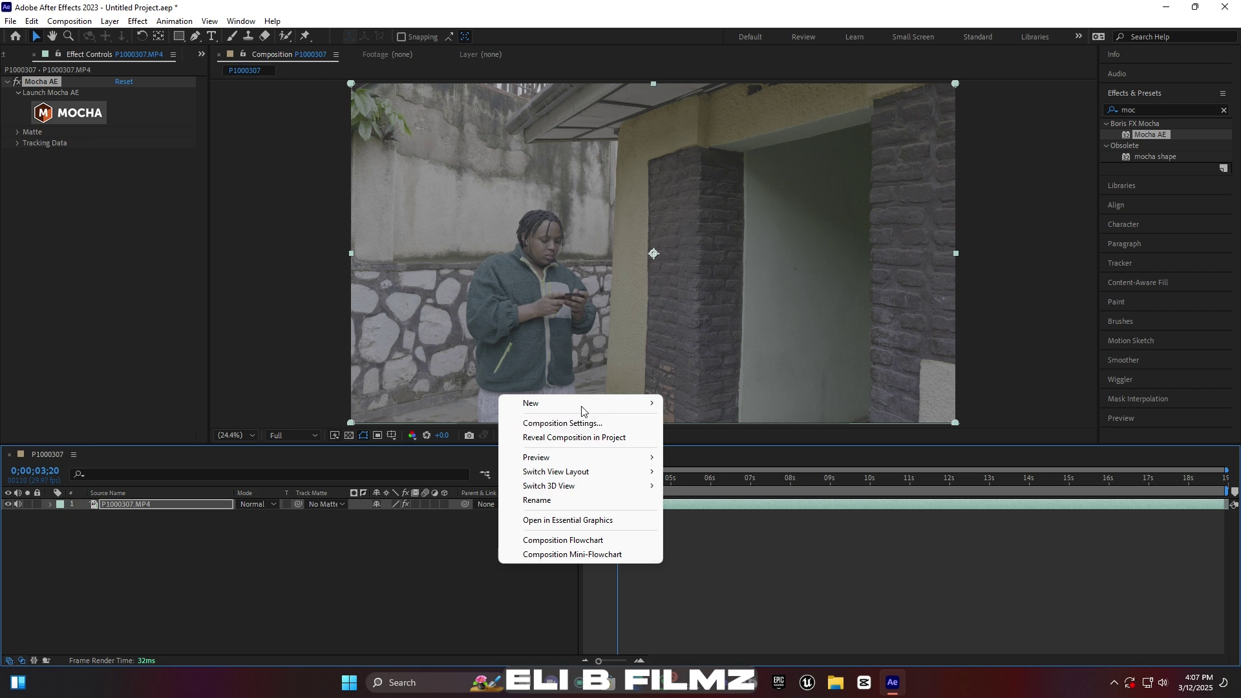
{"action": "left_click", "coordinate": [584, 402]}
{"action": "left_click", "coordinate": [715, 479]}
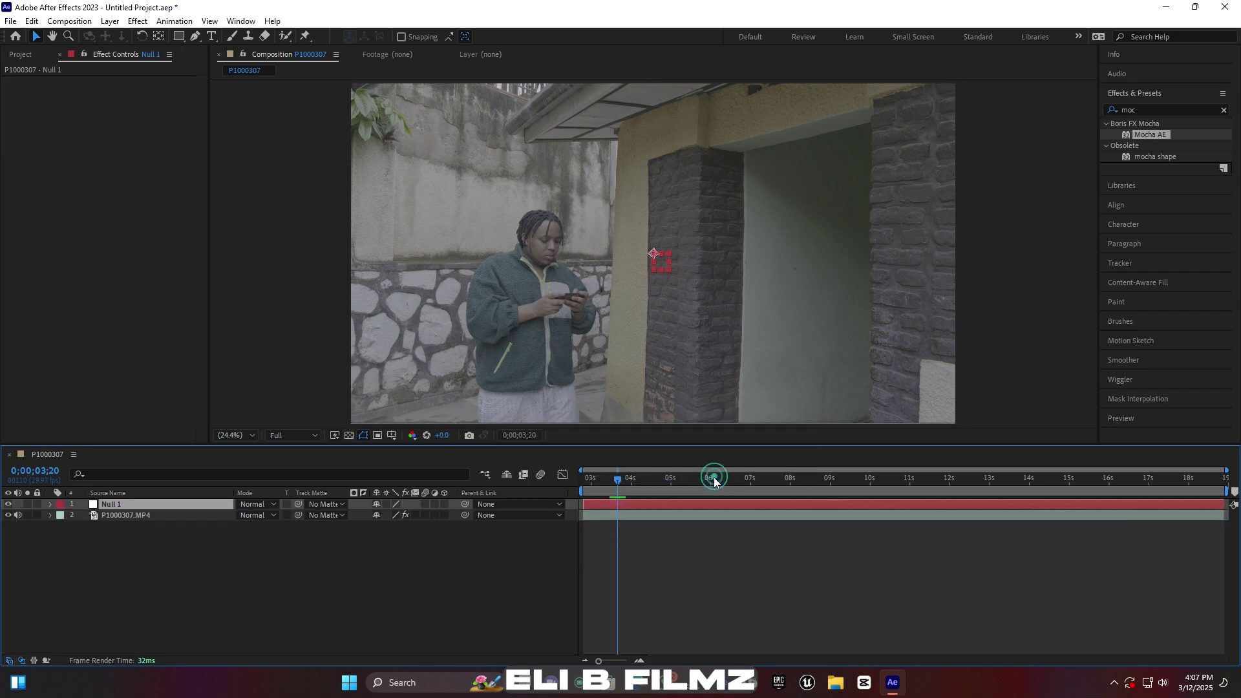
Load Layer 1's track data from Mocha into the clip's Mocha AE effect.
{"action": "left_click", "coordinate": [133, 518]}
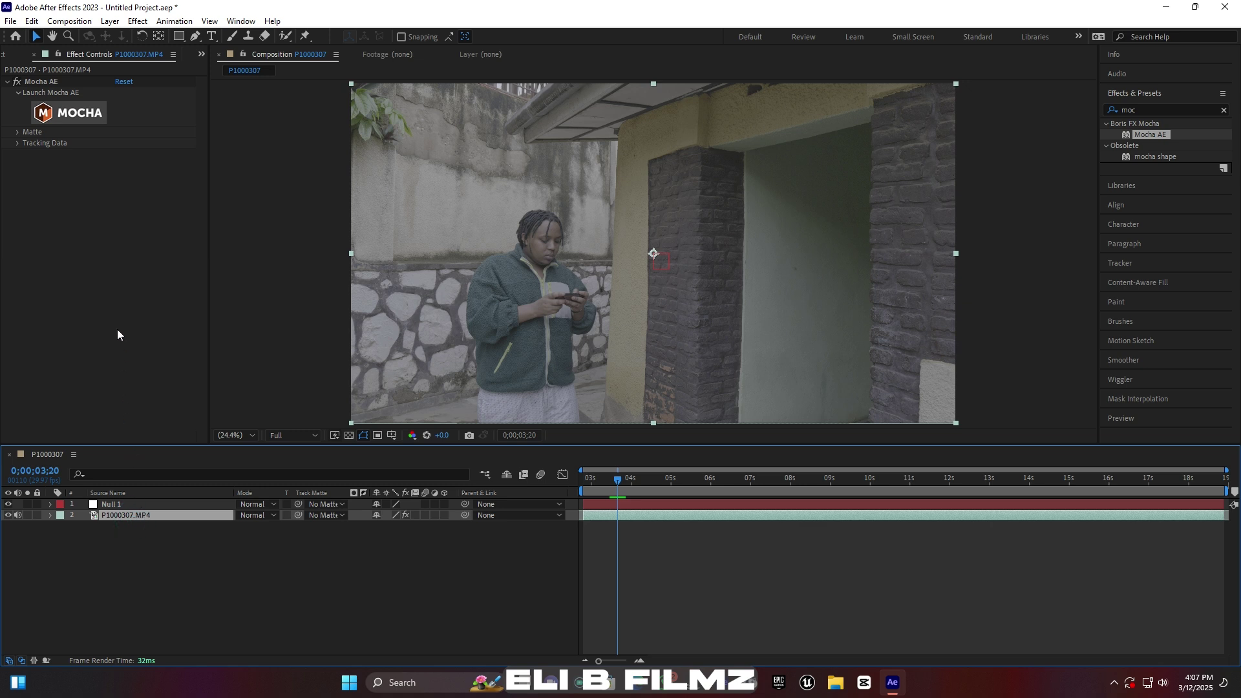
{"action": "left_click", "coordinate": [18, 142]}
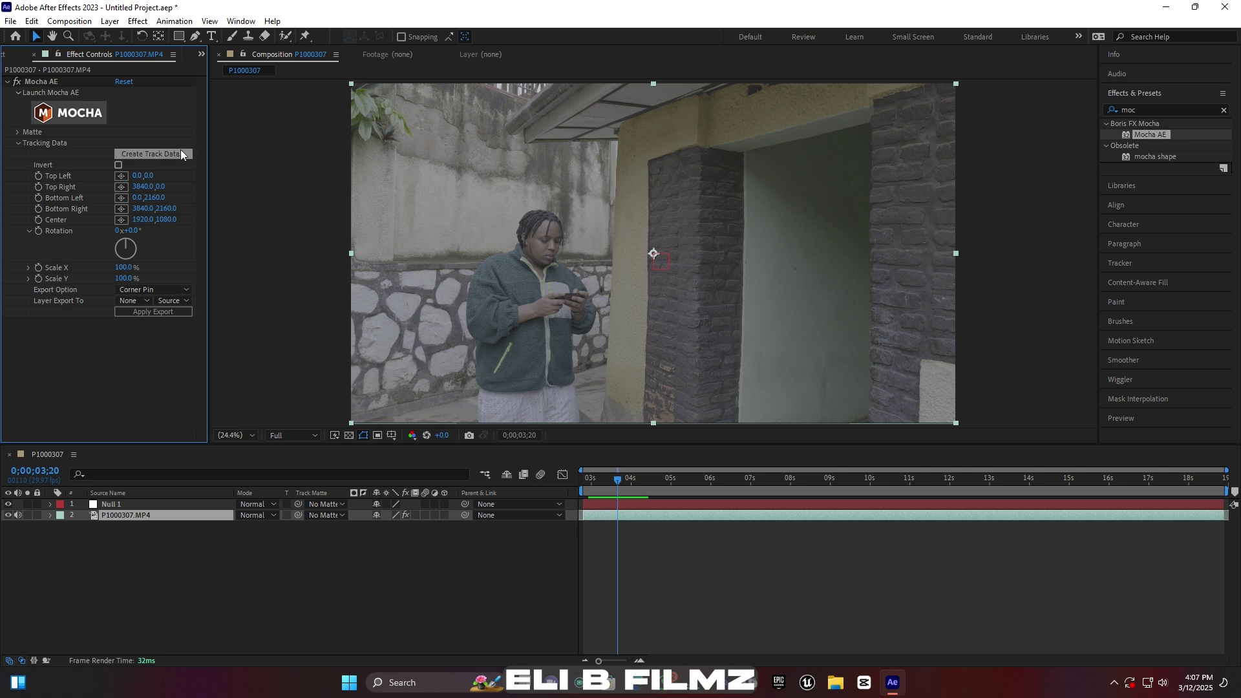
{"action": "left_click", "coordinate": [180, 152]}
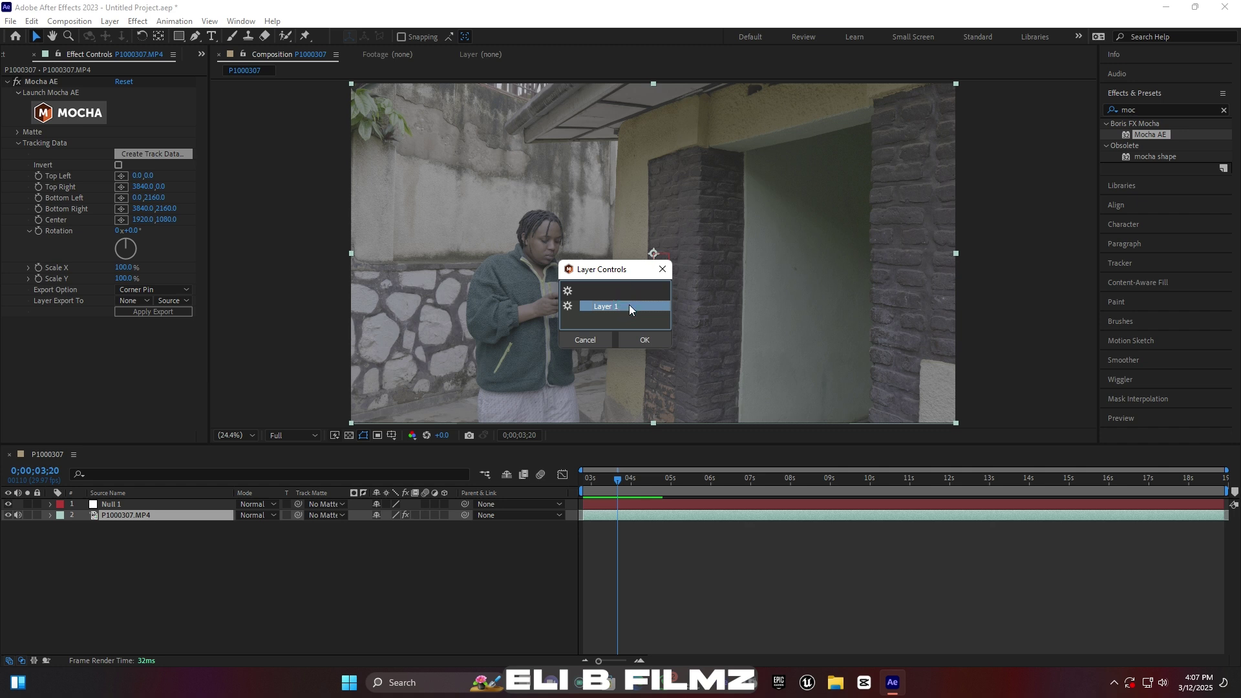
{"action": "left_click", "coordinate": [642, 344]}
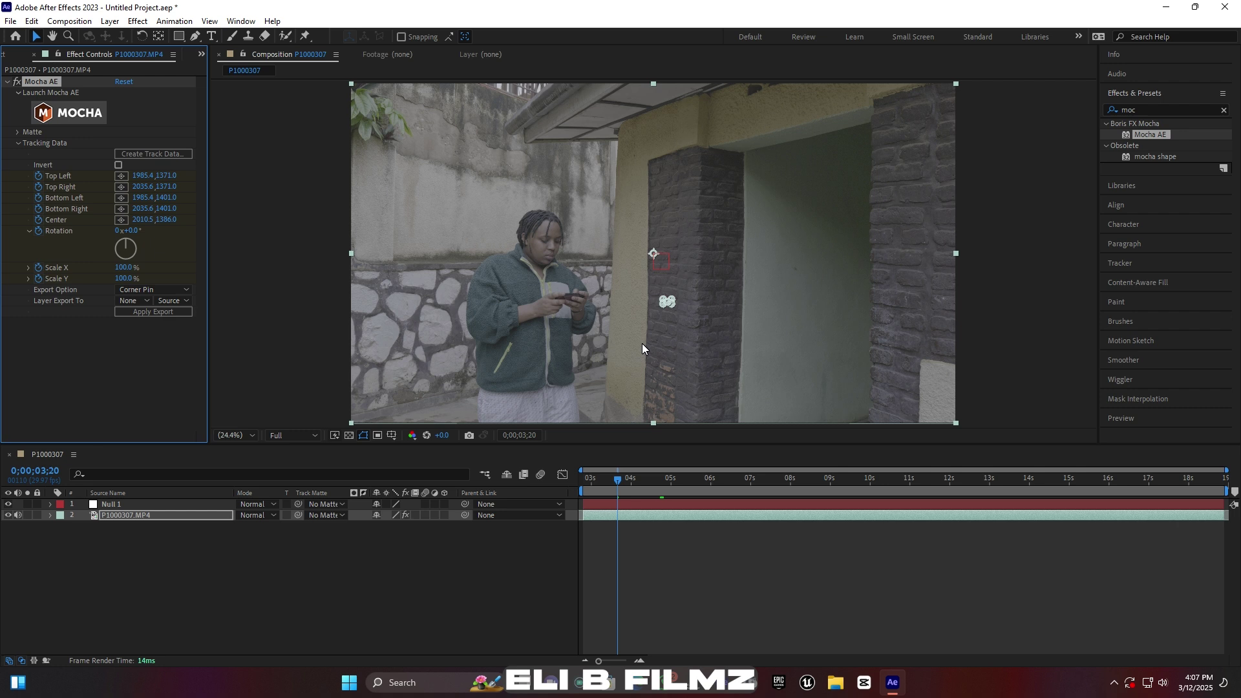
Export the track as Transform to Null 1 and apply the export.
{"action": "left_click", "coordinate": [154, 290]}
{"action": "left_click", "coordinate": [160, 332]}
{"action": "left_click", "coordinate": [134, 301]}
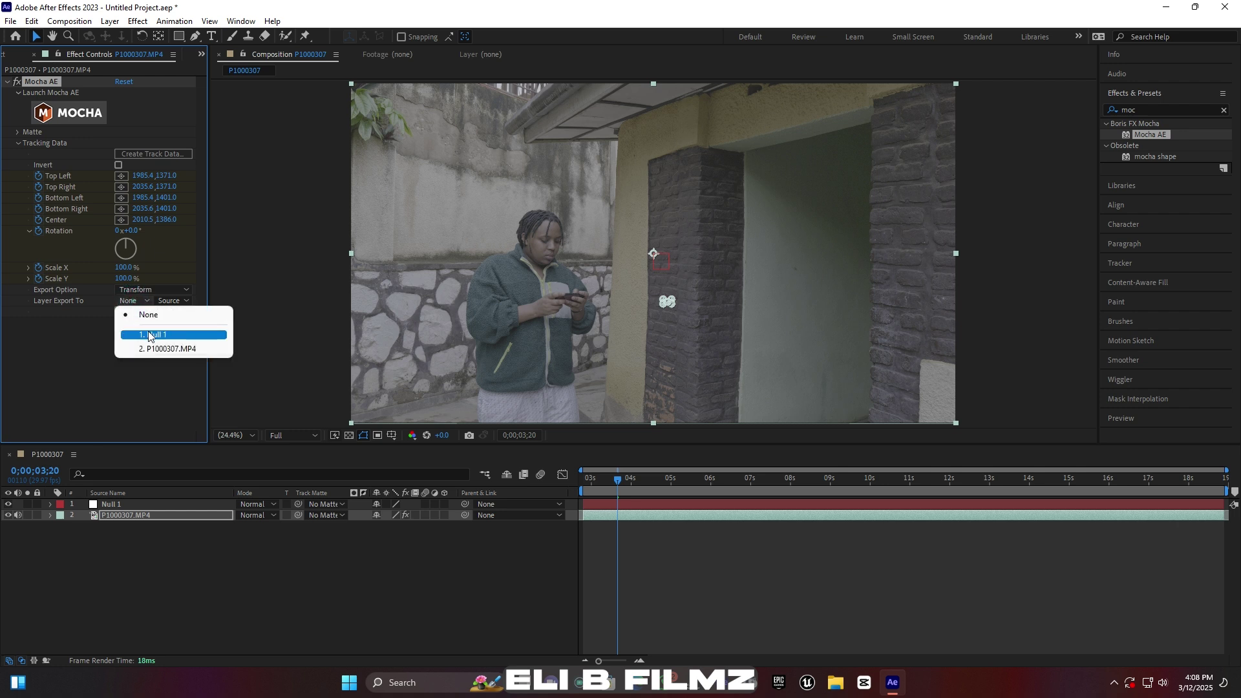
{"action": "left_click", "coordinate": [149, 336]}
{"action": "left_click", "coordinate": [159, 312]}
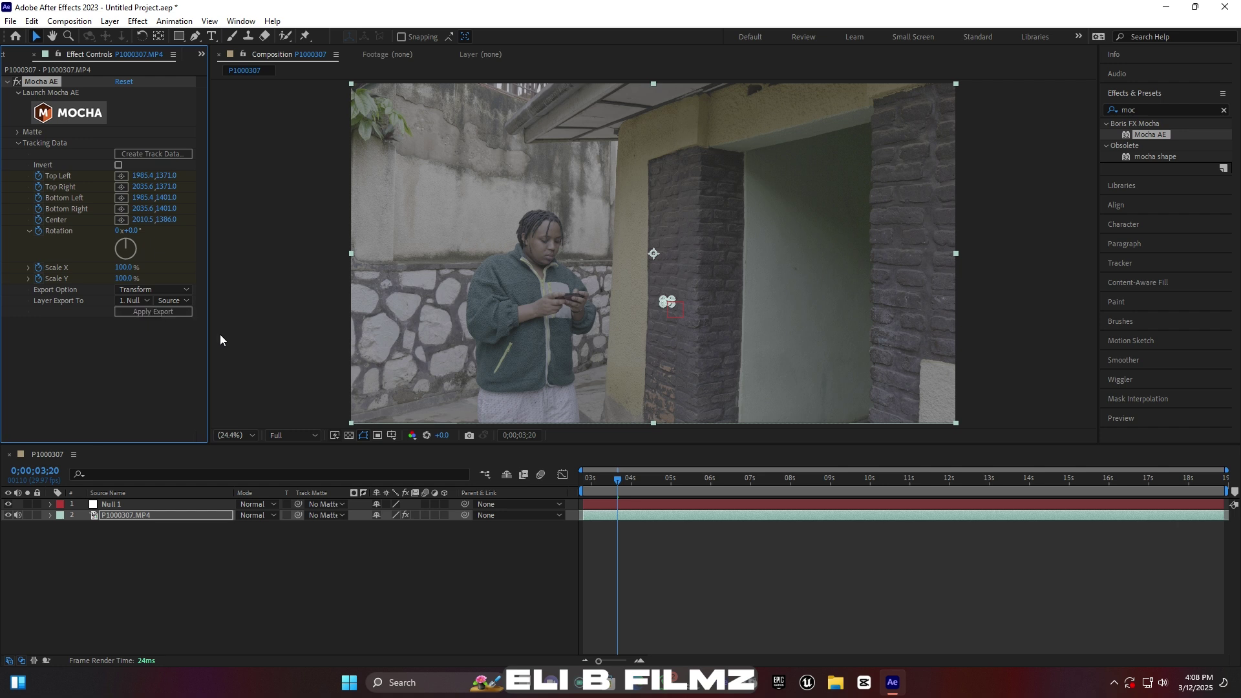
Scrub the clip and view the phone at 100% to confirm Null 1 follows it.
{"action": "left_click_drag", "start_coordinate": [615, 478], "coordinate": [903, 488]}
{"action": "scroll", "coordinate": [723, 379], "scroll_direction": "up", "scroll_amount": 3}
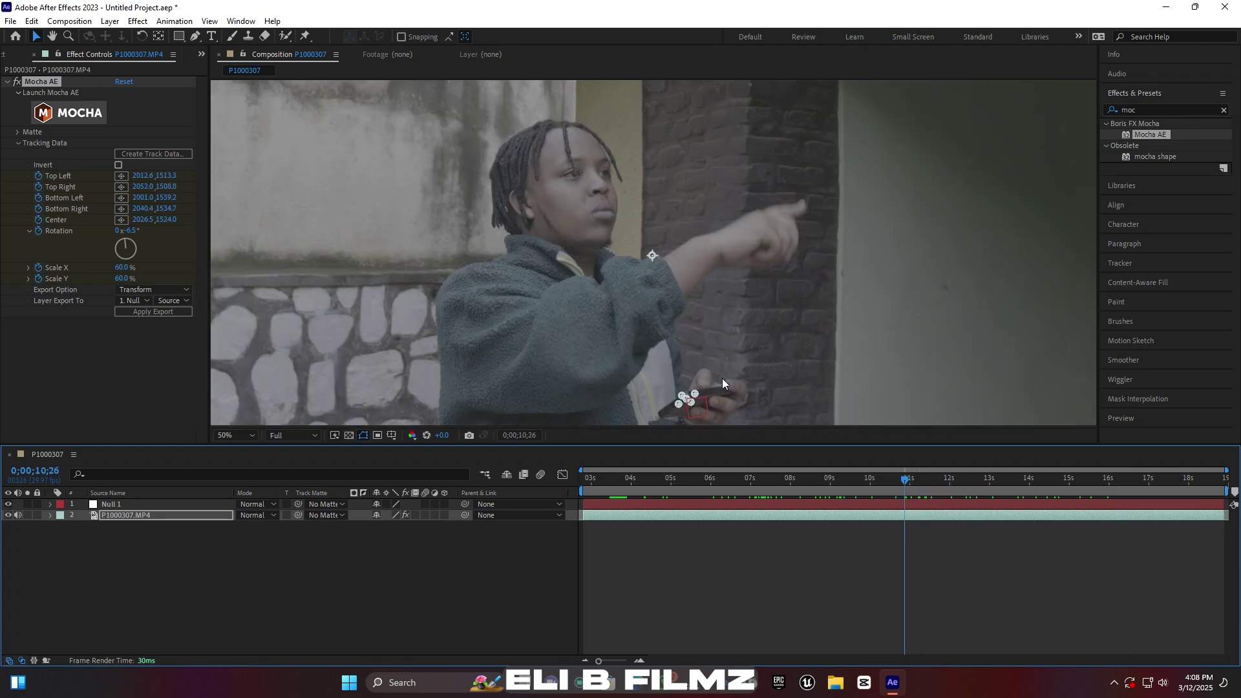
{"action": "key", "text": "period"}
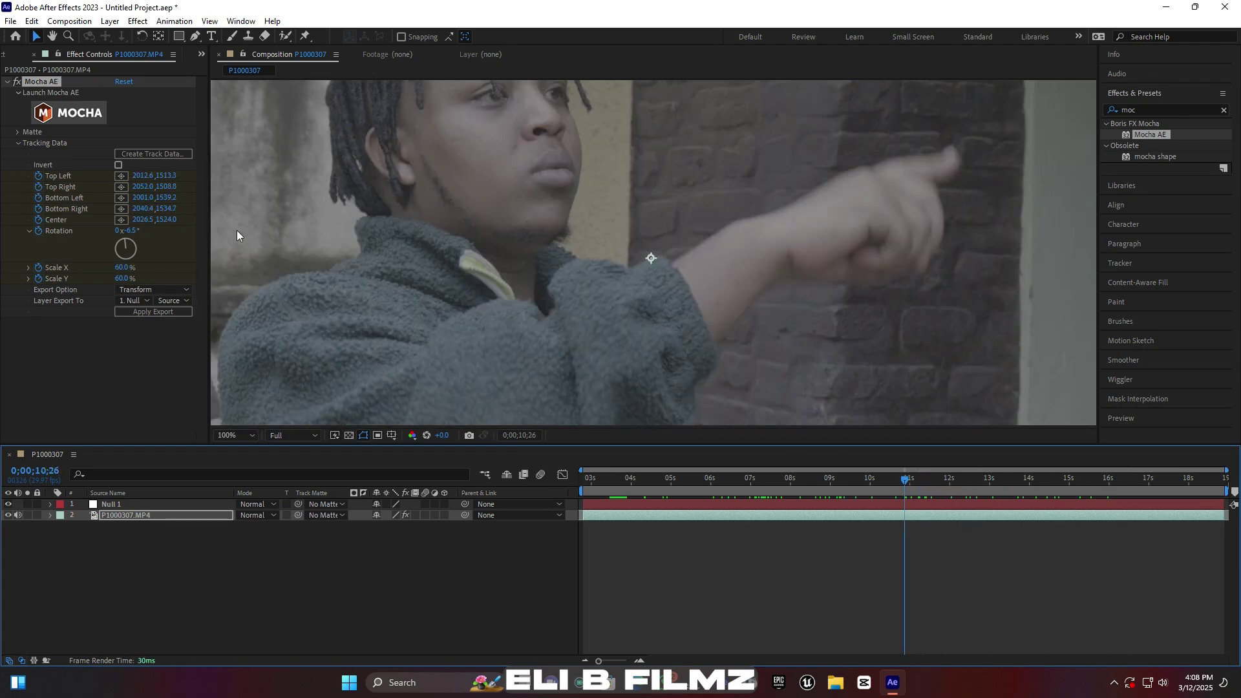
{"action": "left_click", "coordinate": [51, 36]}
{"action": "left_click_drag", "start_coordinate": [803, 373], "coordinate": [801, 128]}
{"action": "left_click_drag", "start_coordinate": [904, 480], "coordinate": [738, 461]}
Create a full-size 3840×2160 black (000000) solid named 'fractal'.
{"action": "key", "text": "v"}
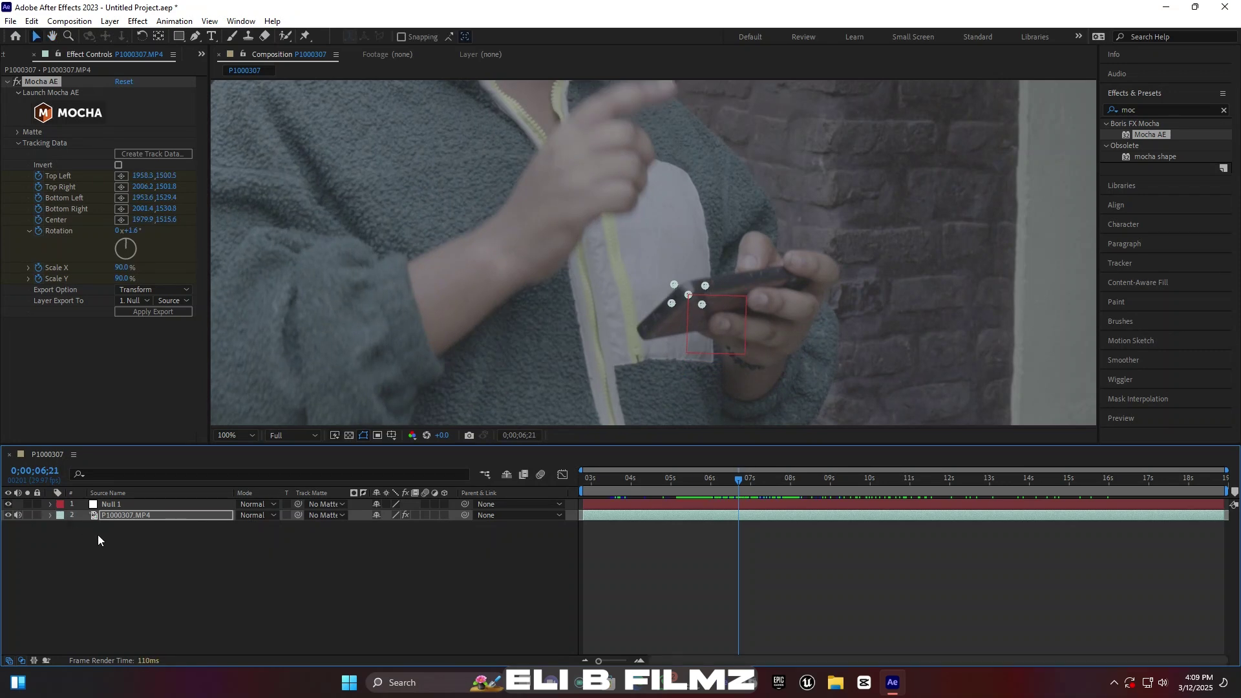
{"action": "right_click", "coordinate": [161, 584]}
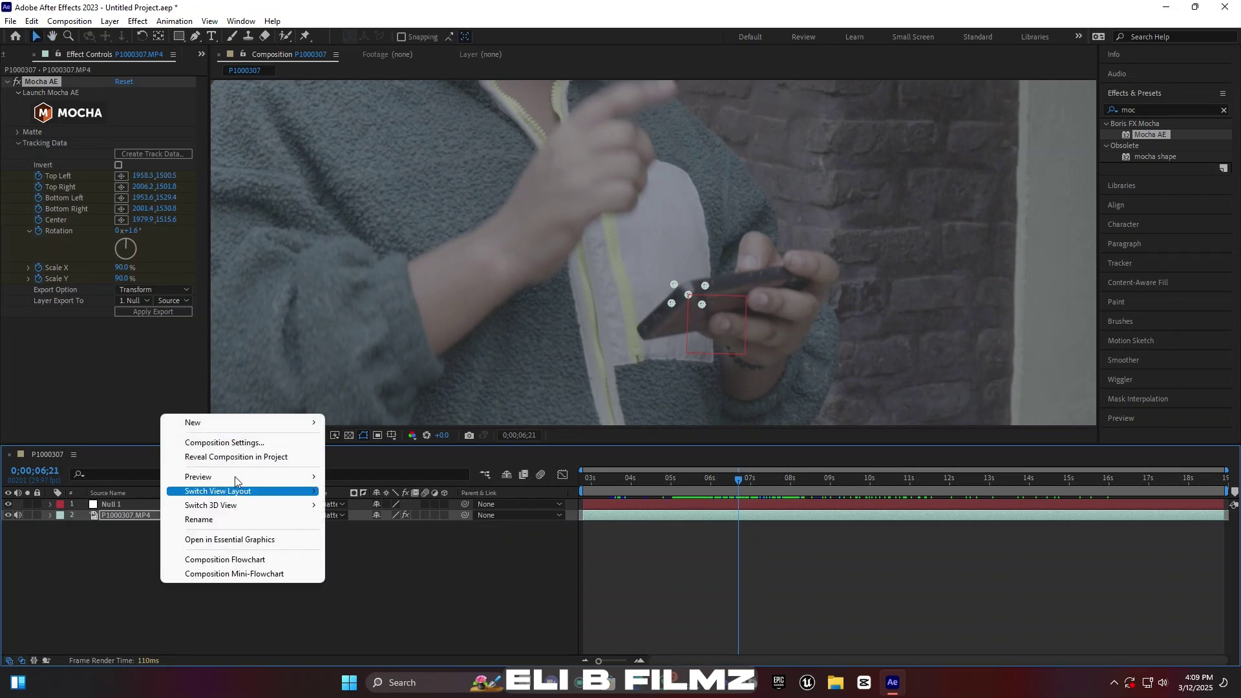
{"action": "mouse_move", "coordinate": [253, 425]}
{"action": "left_click", "coordinate": [412, 458]}
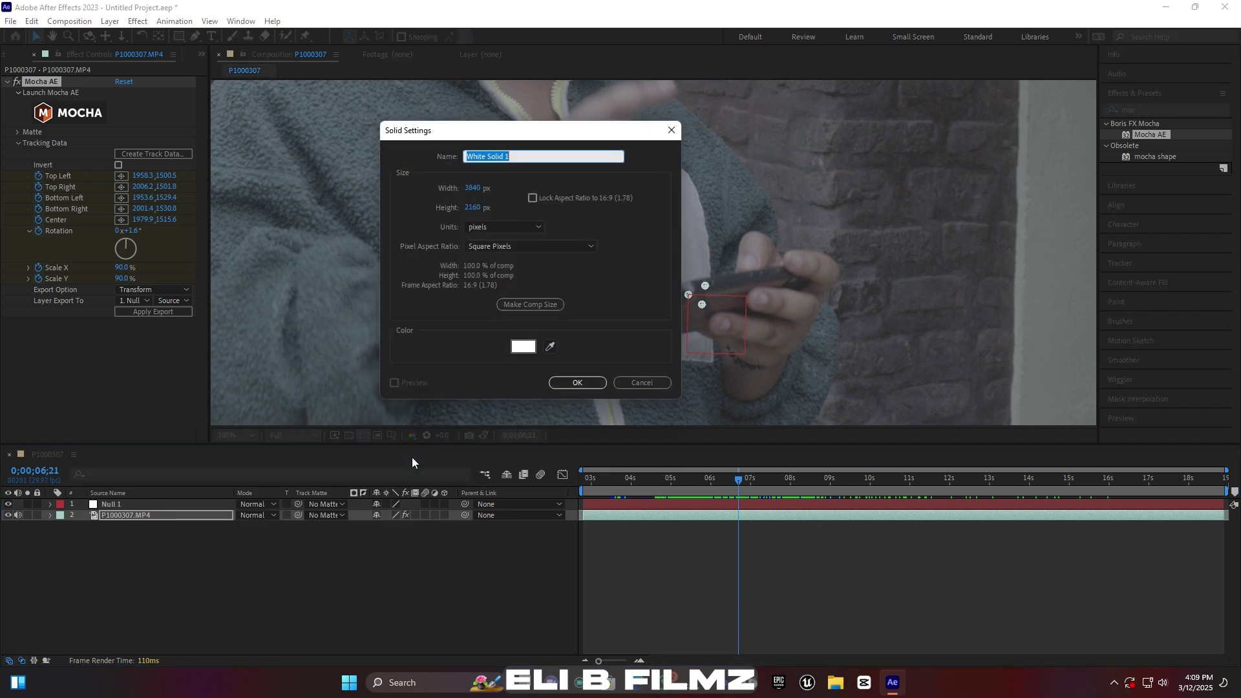
{"action": "type", "text": "f"}
{"action": "left_click", "coordinate": [525, 350]}
{"action": "left_click_drag", "start_coordinate": [473, 542], "coordinate": [476, 659]}
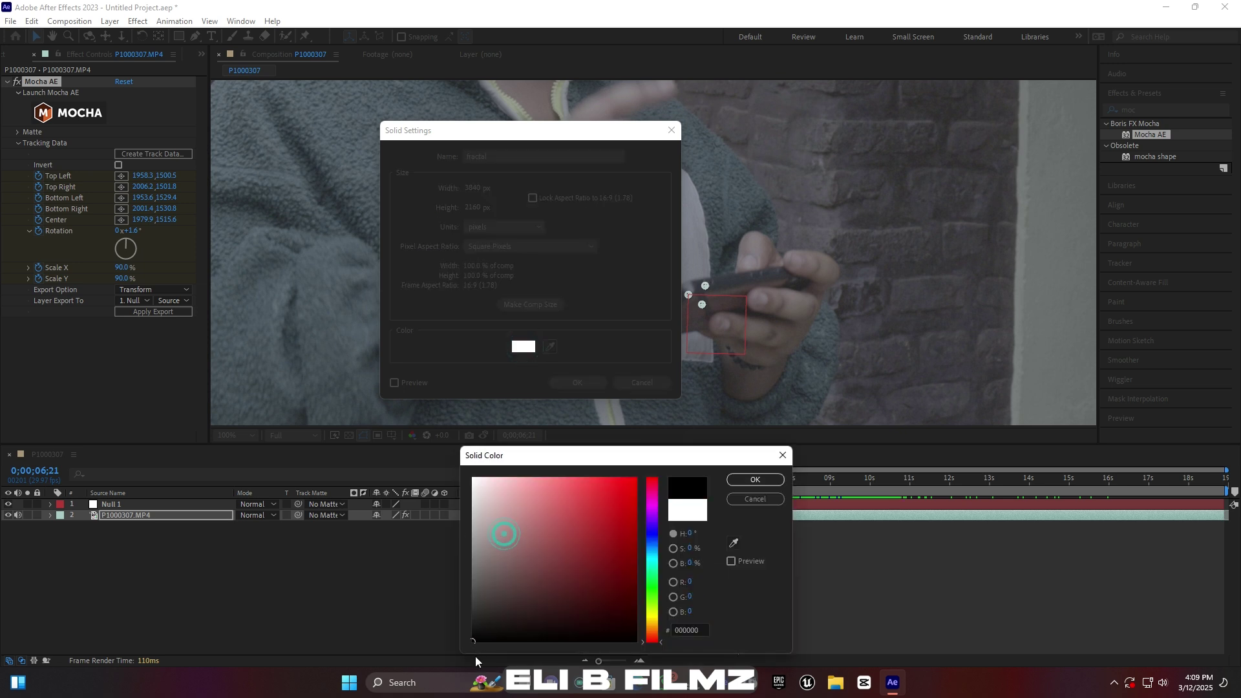
{"action": "left_click", "coordinate": [753, 479]}
{"action": "left_click", "coordinate": [588, 382]}
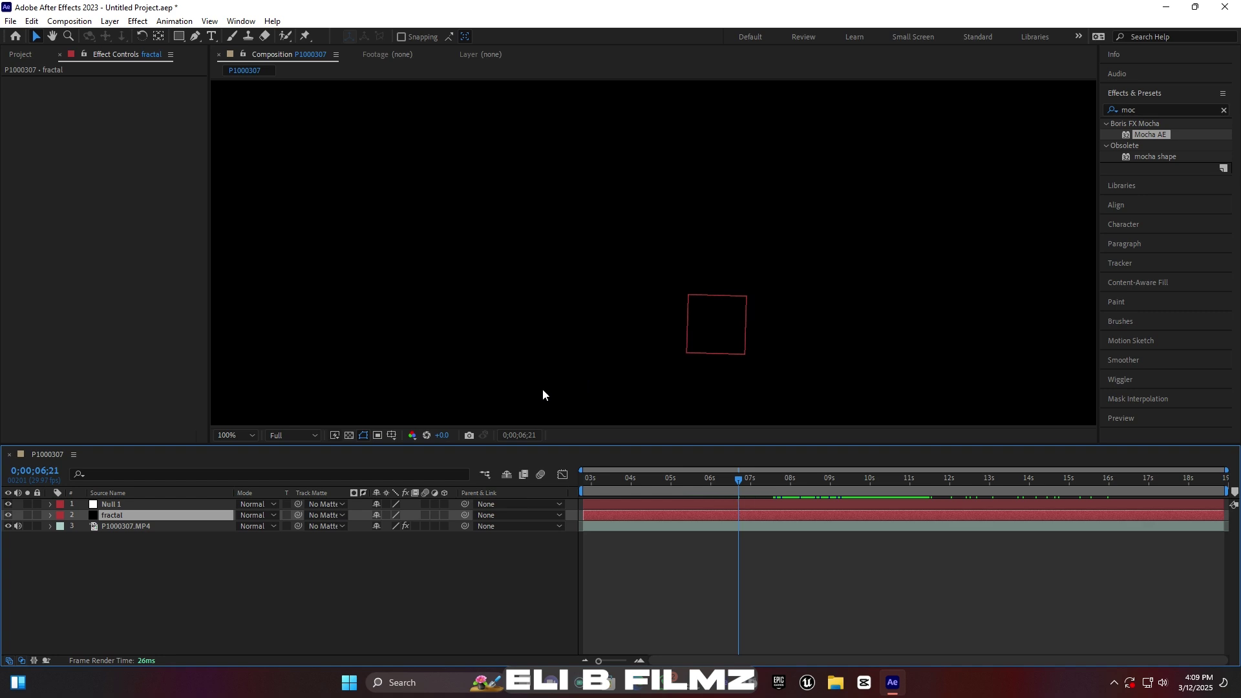
Fit the viewer, move the fractal solid right, and search effects for 'fract'.
{"action": "left_click", "coordinate": [253, 433]}
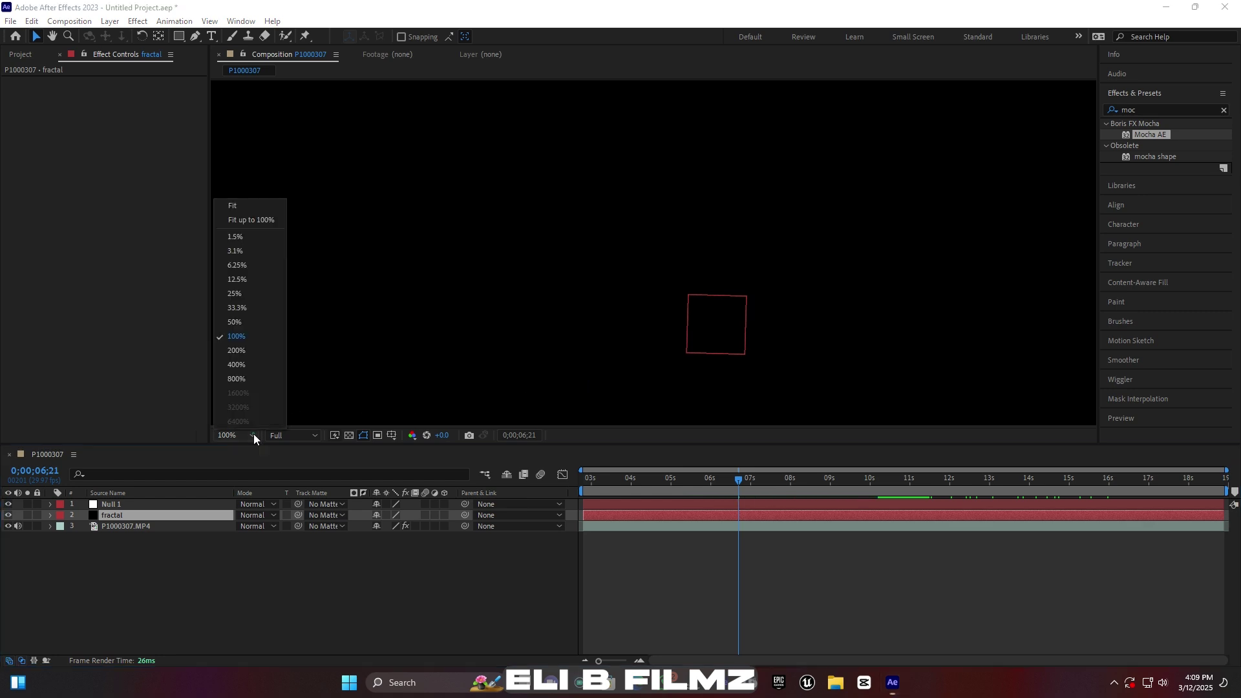
{"action": "left_click", "coordinate": [253, 205]}
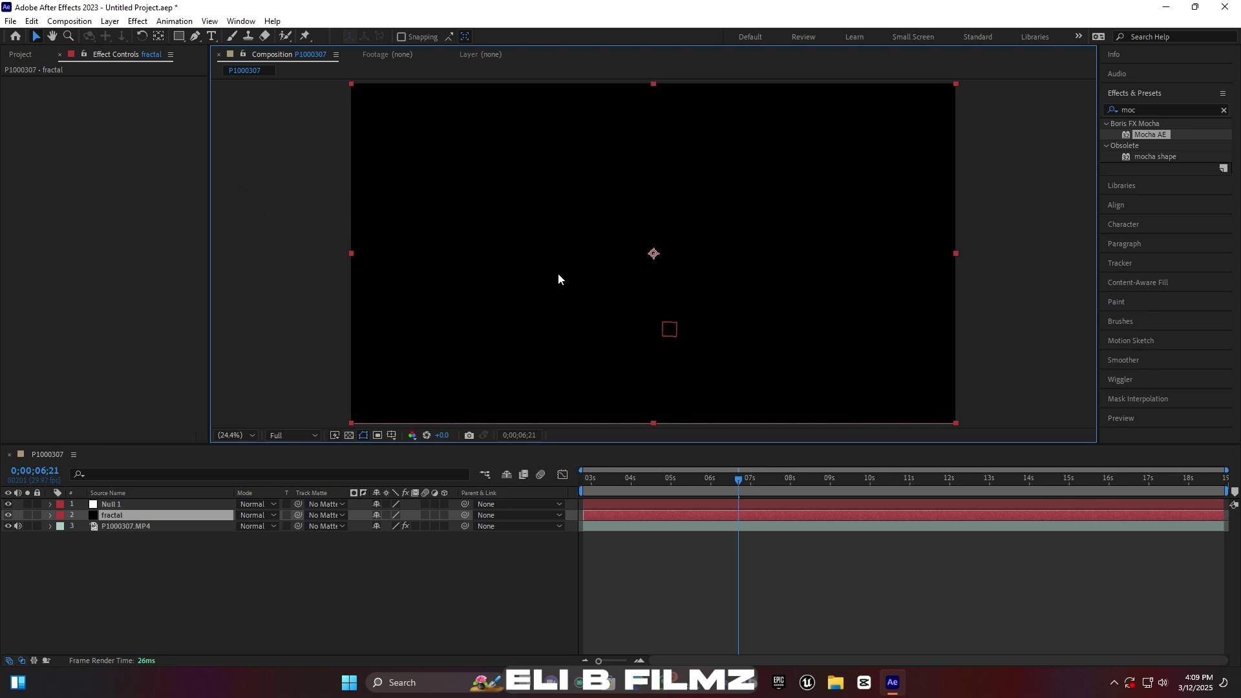
{"action": "left_click_drag", "start_coordinate": [491, 196], "coordinate": [563, 196]}
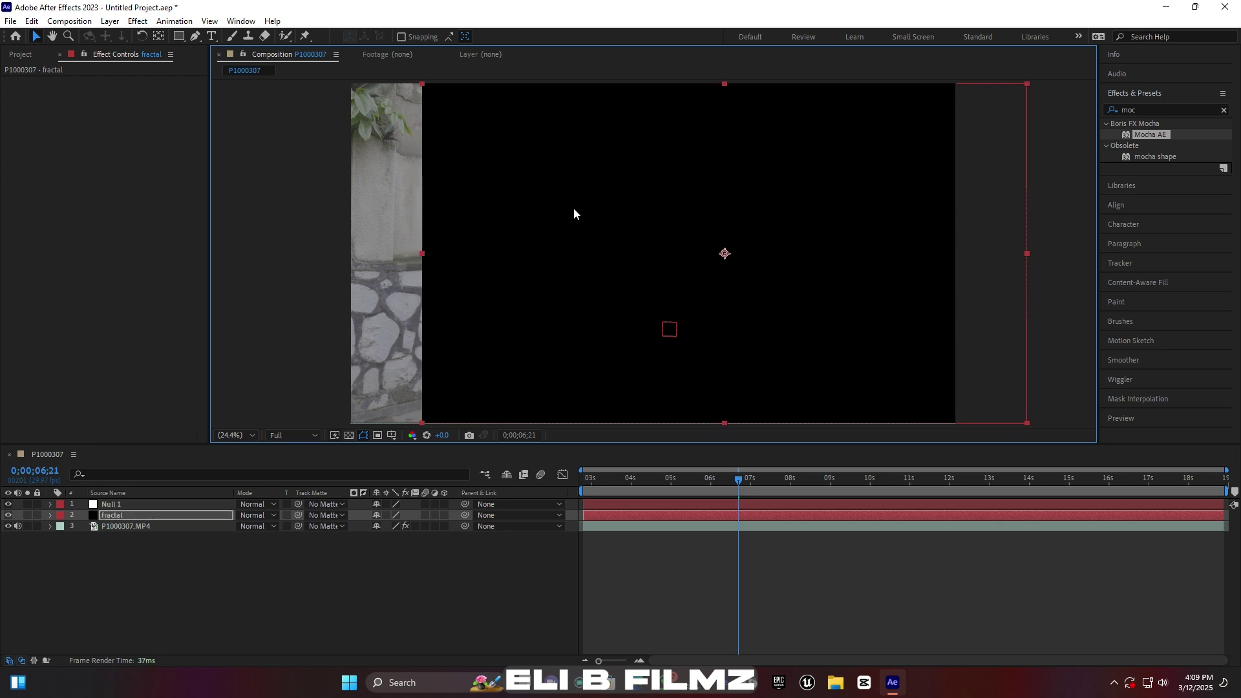
{"action": "left_click", "coordinate": [1153, 107]}
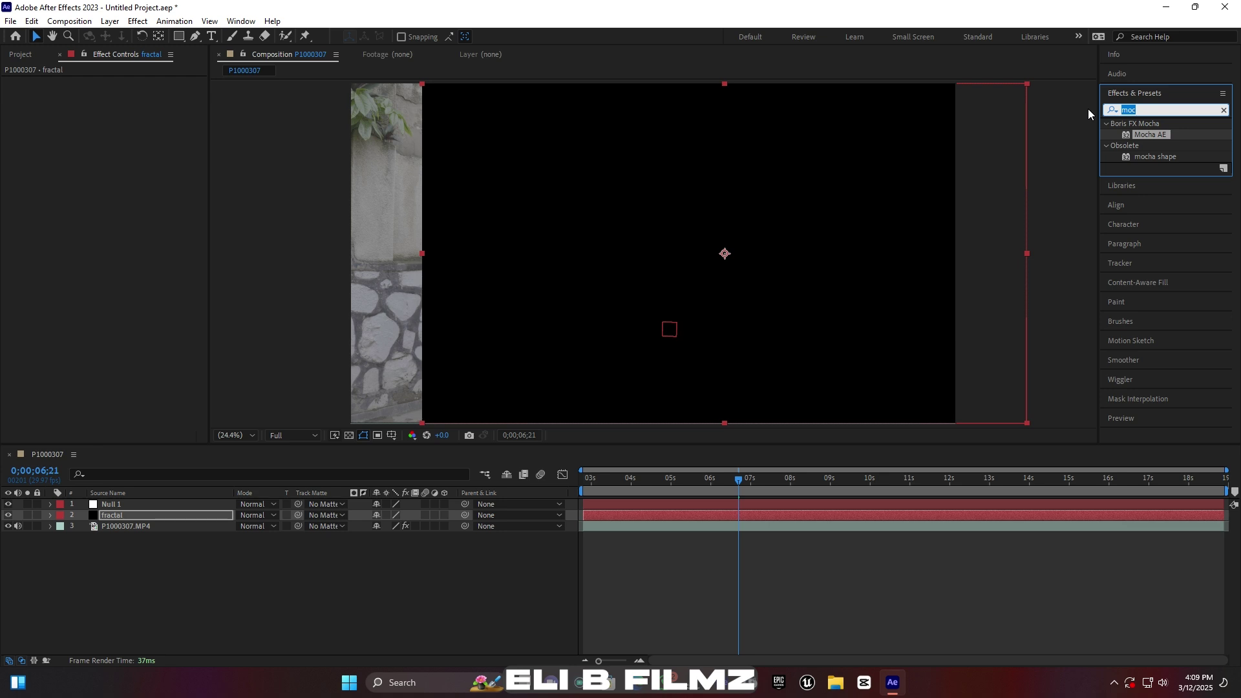
{"action": "type", "text": "fract"}
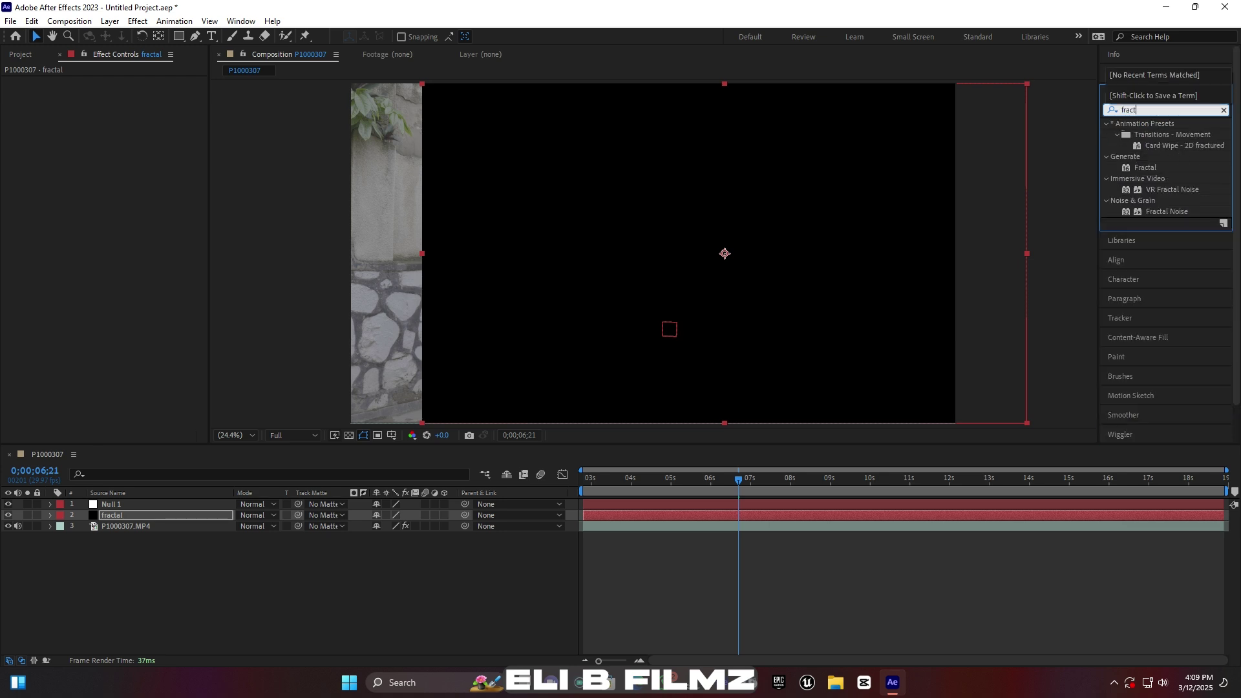
Apply Fractal Noise to the fractal solid and shrink its Scale.
{"action": "left_click_drag", "start_coordinate": [1170, 211], "coordinate": [133, 513]}
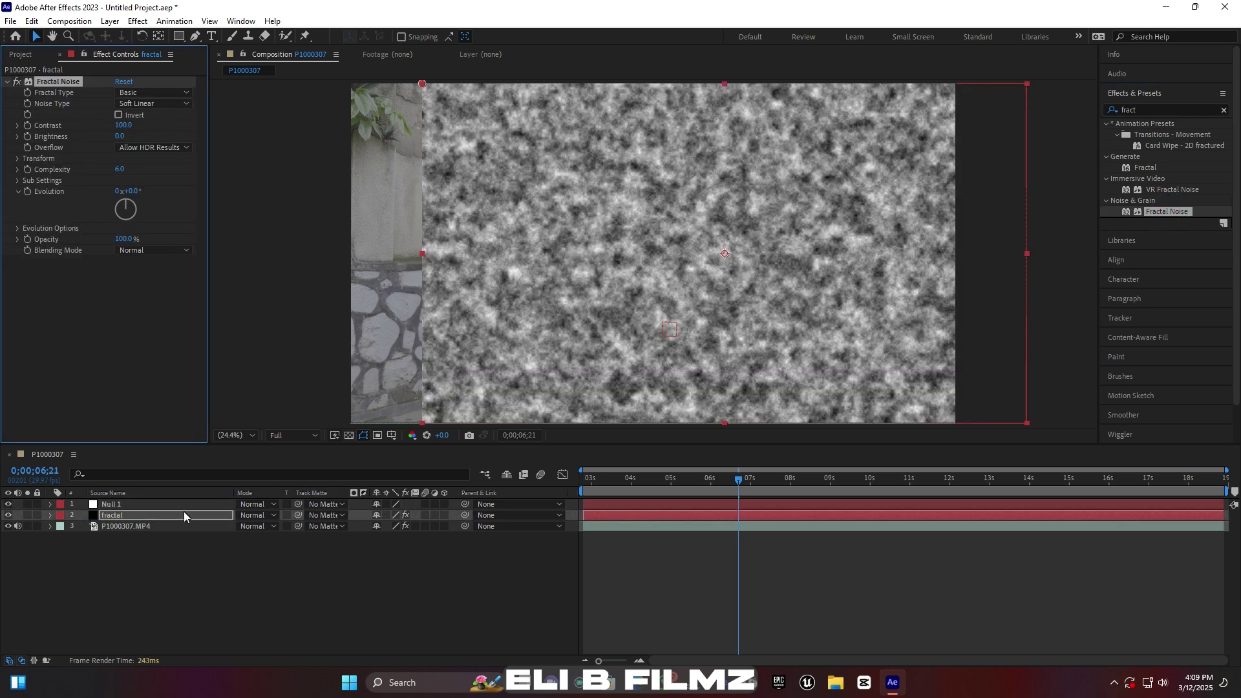
{"action": "left_click", "coordinate": [17, 159]}
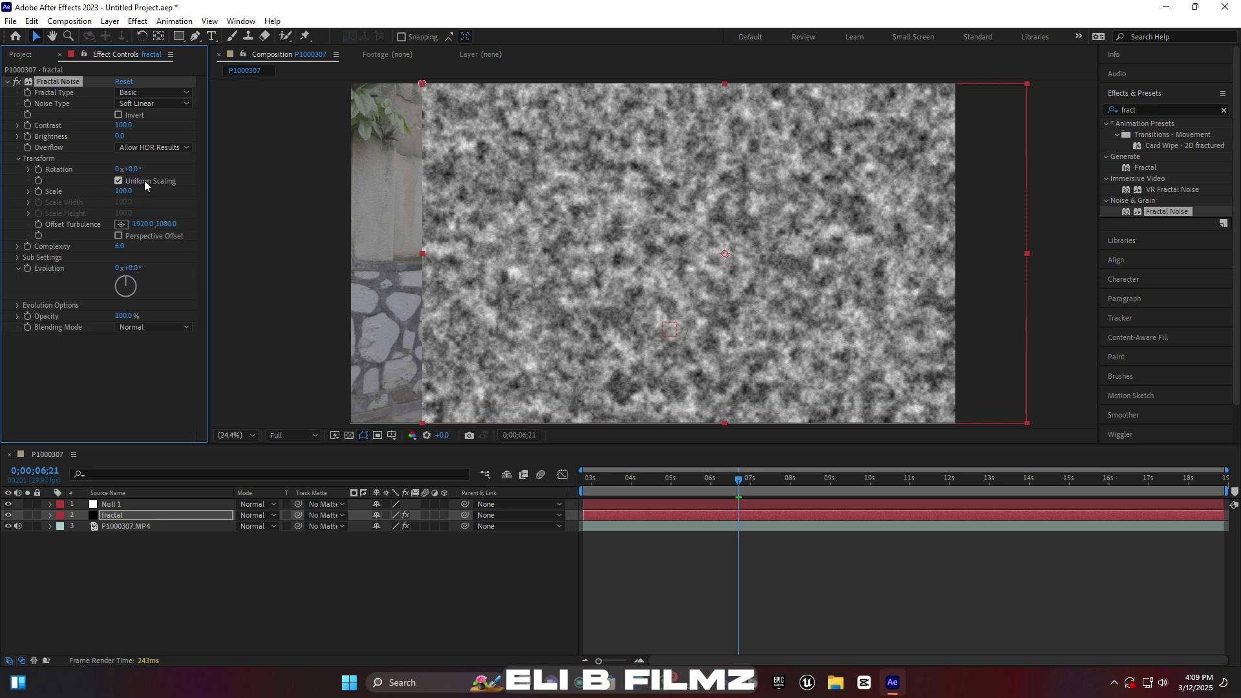
{"action": "left_click", "coordinate": [28, 191]}
{"action": "left_click_drag", "start_coordinate": [123, 190], "coordinate": [77, 199]}
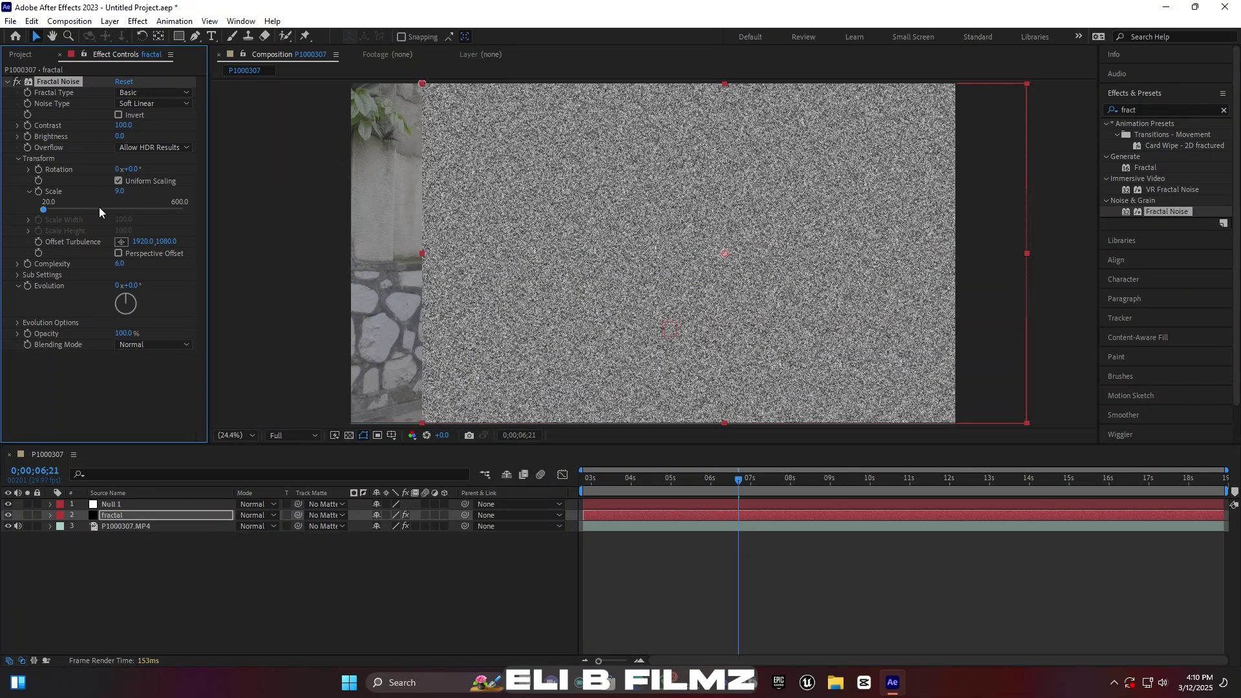
{"action": "left_click", "coordinate": [118, 192]}
{"action": "left_click_drag", "start_coordinate": [118, 191], "coordinate": [125, 194]}
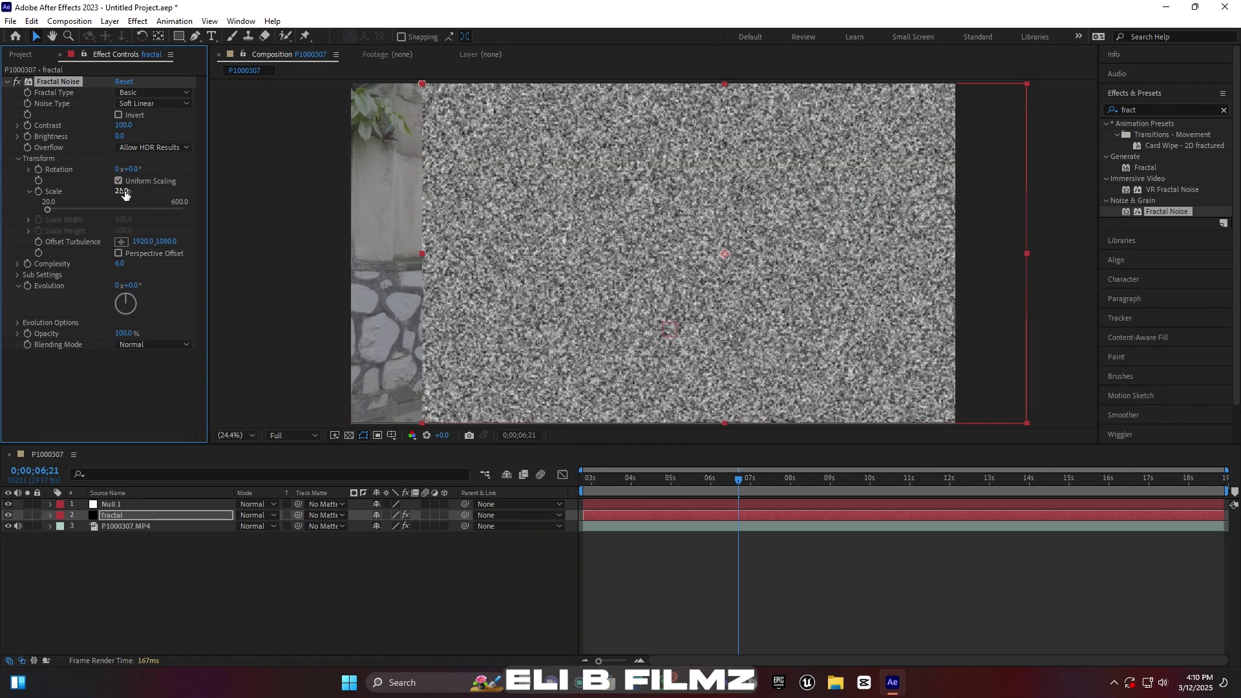
{"action": "left_click_drag", "start_coordinate": [125, 194], "coordinate": [122, 192]}
Set noise Brightness 29, Scale 33, Contrast 208, and move the layer above Null 1.
{"action": "left_click", "coordinate": [119, 135]}
{"action": "left_click_drag", "start_coordinate": [137, 135], "coordinate": [138, 135]}
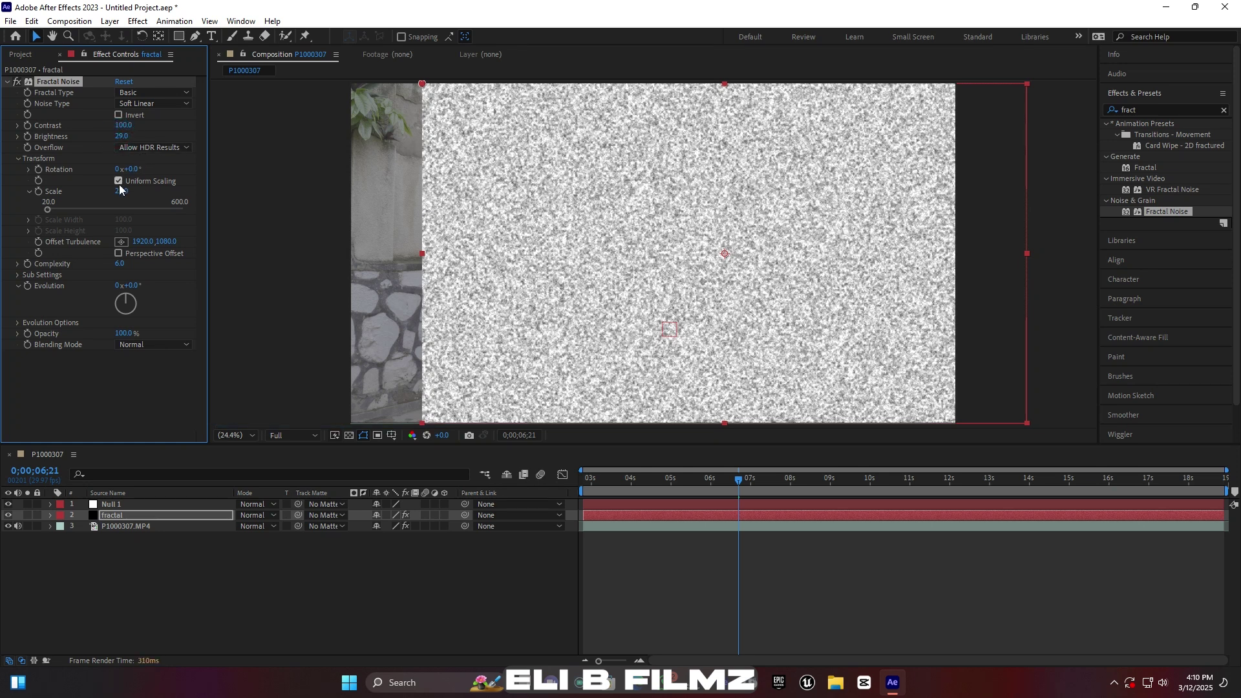
{"action": "left_click_drag", "start_coordinate": [120, 191], "coordinate": [127, 193]}
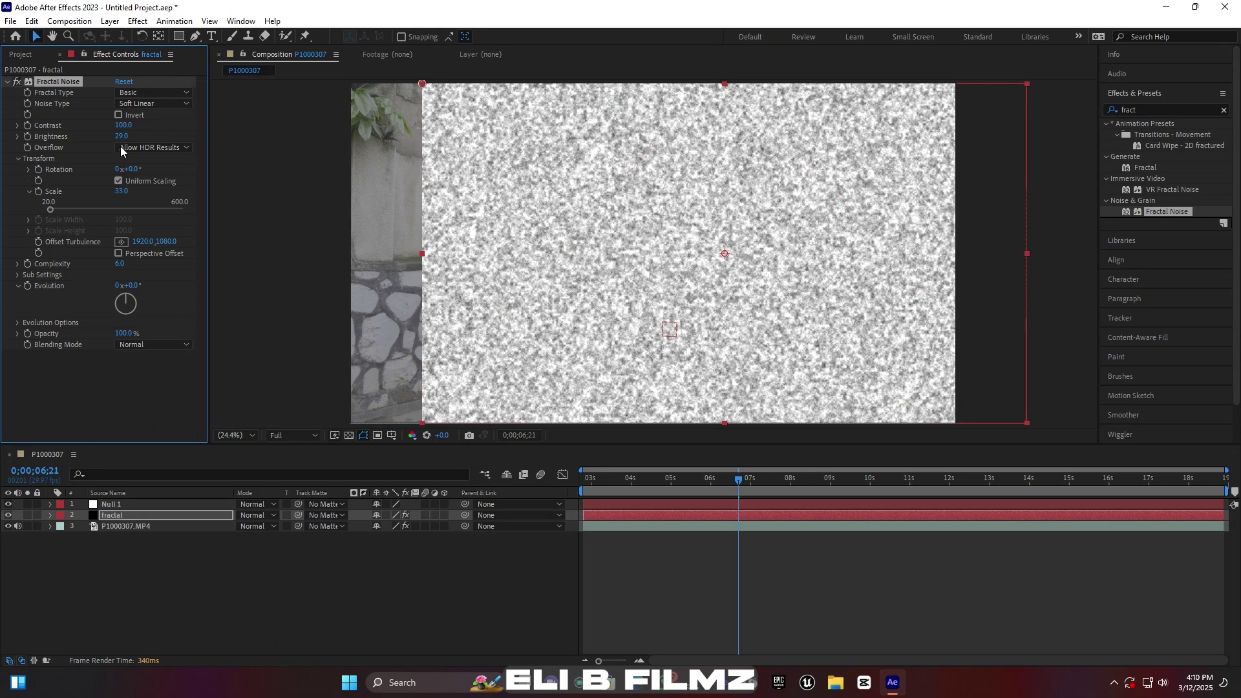
{"action": "left_click_drag", "start_coordinate": [122, 126], "coordinate": [193, 127]}
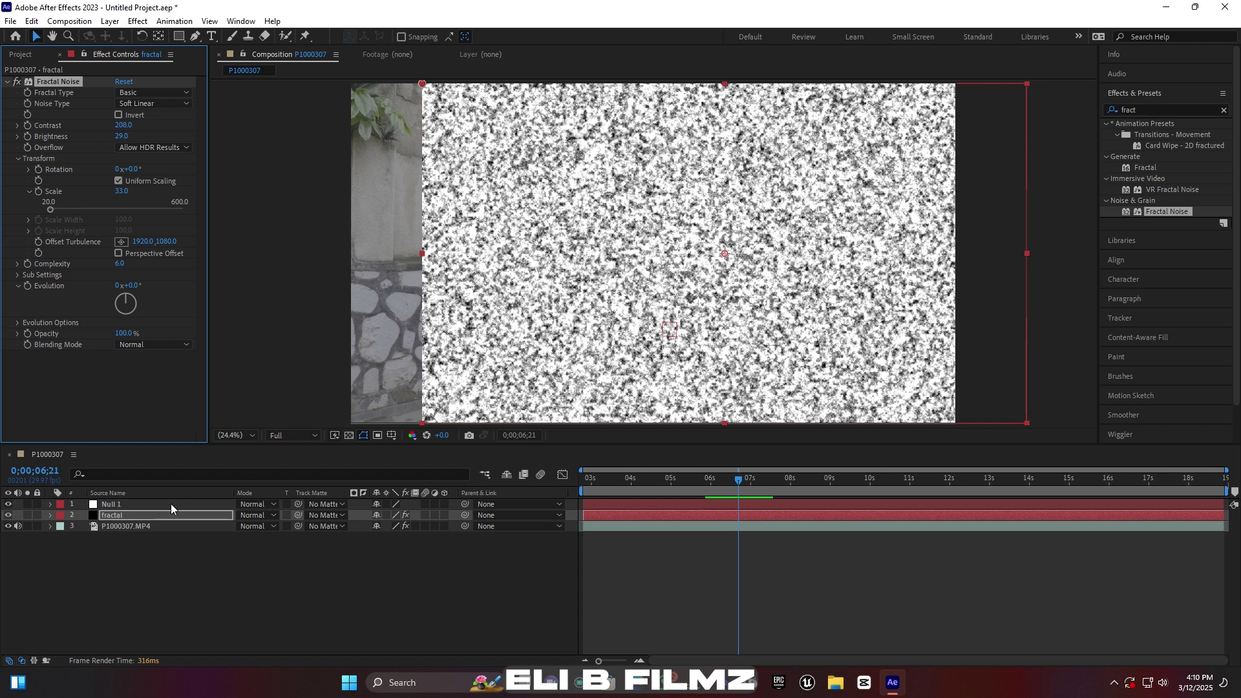
{"action": "left_click_drag", "start_coordinate": [152, 514], "coordinate": [151, 504]}
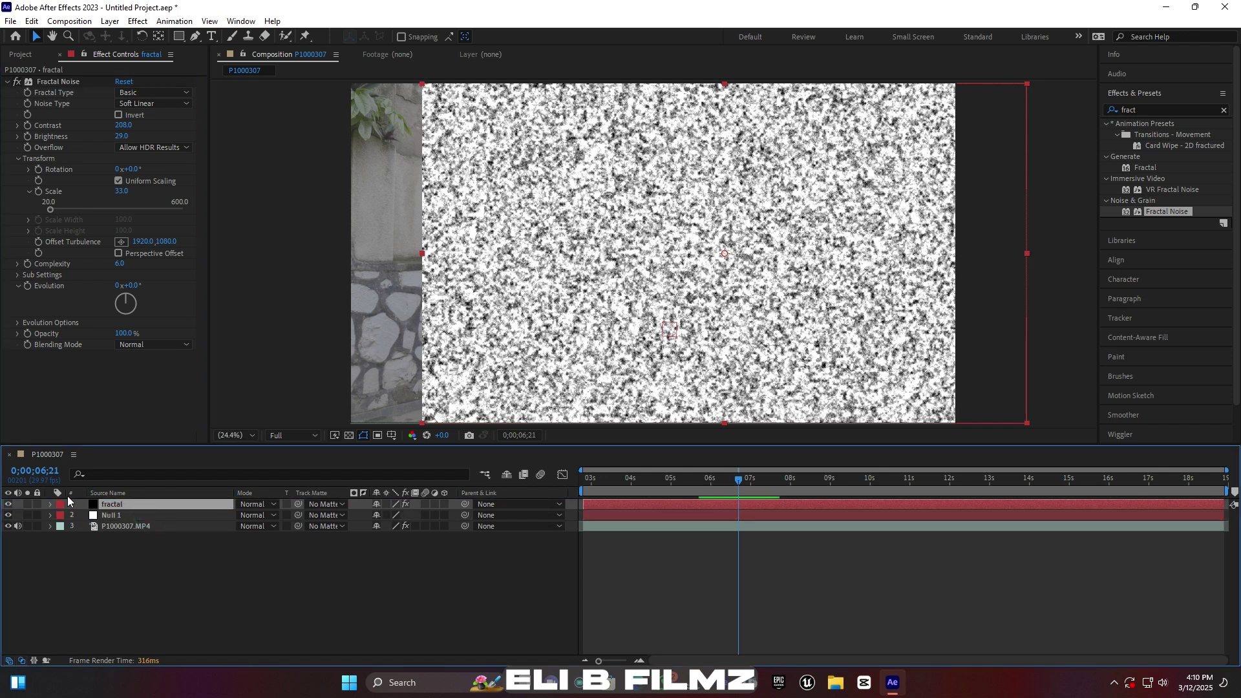
Hide the fractal layer, pick the Pen tool, and zoom and pan to the phone.
{"action": "left_click", "coordinate": [9, 504]}
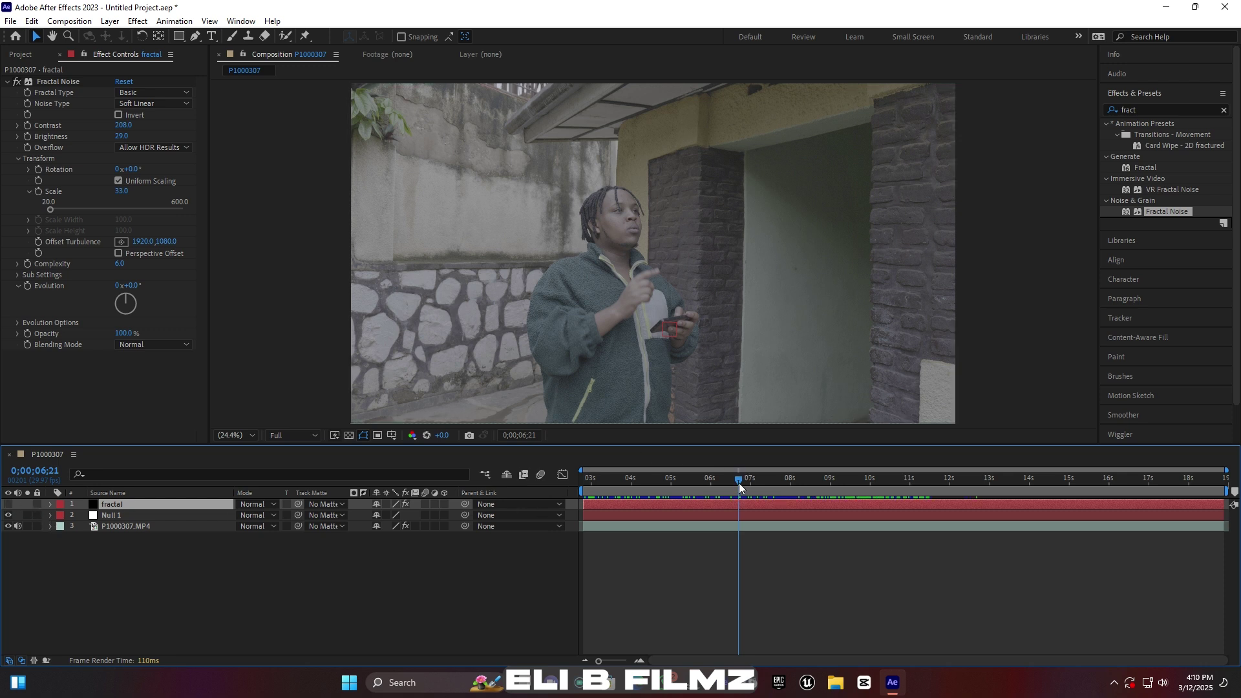
{"action": "mouse_move", "coordinate": [739, 483]}
{"action": "left_mouse_down"}
{"action": "mouse_move", "coordinate": [695, 488]}
{"action": "mouse_move", "coordinate": [736, 478]}
{"action": "mouse_move", "coordinate": [719, 481]}
{"action": "left_mouse_up"}
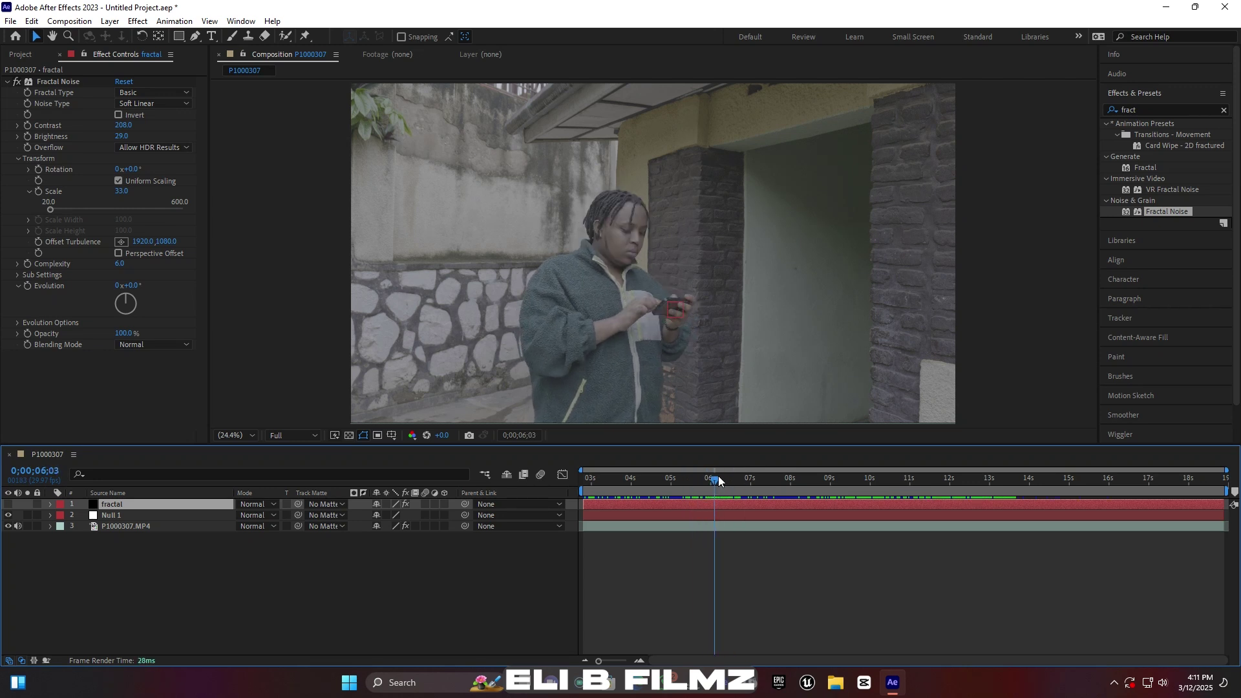
{"action": "left_click", "coordinate": [195, 36]}
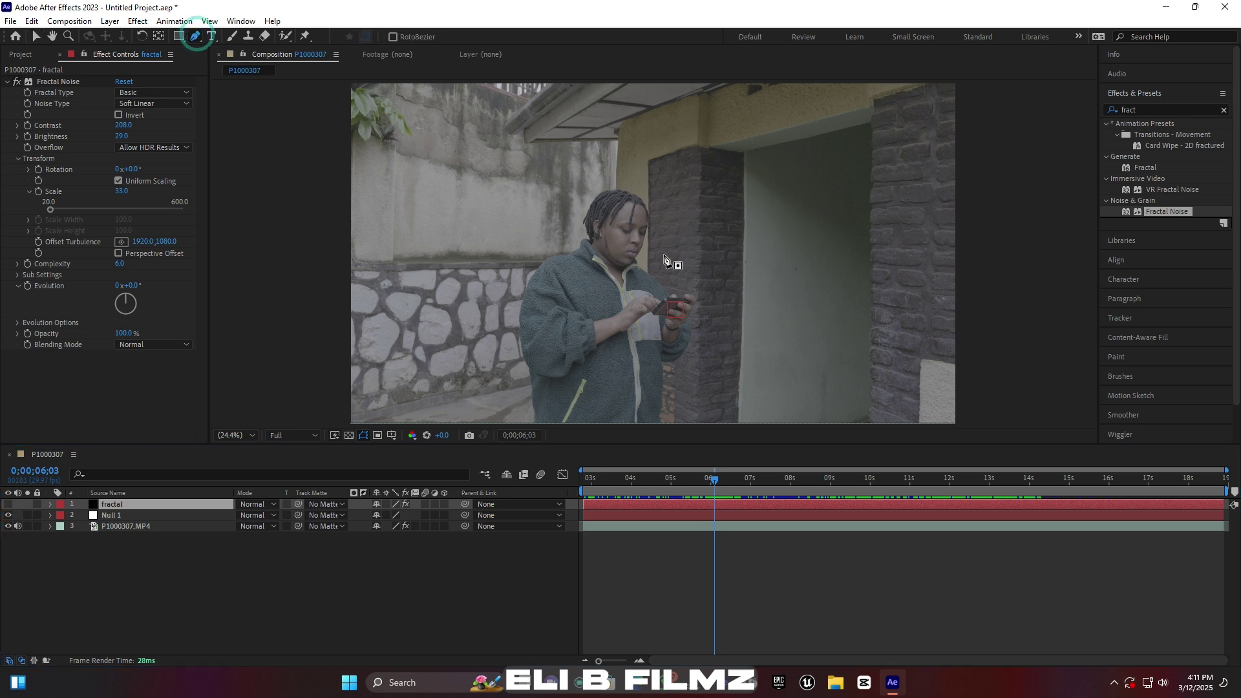
{"action": "scroll", "coordinate": [686, 318], "scroll_direction": "up", "scroll_amount": 2}
{"action": "scroll", "coordinate": [687, 318], "scroll_direction": "up", "scroll_amount": 2}
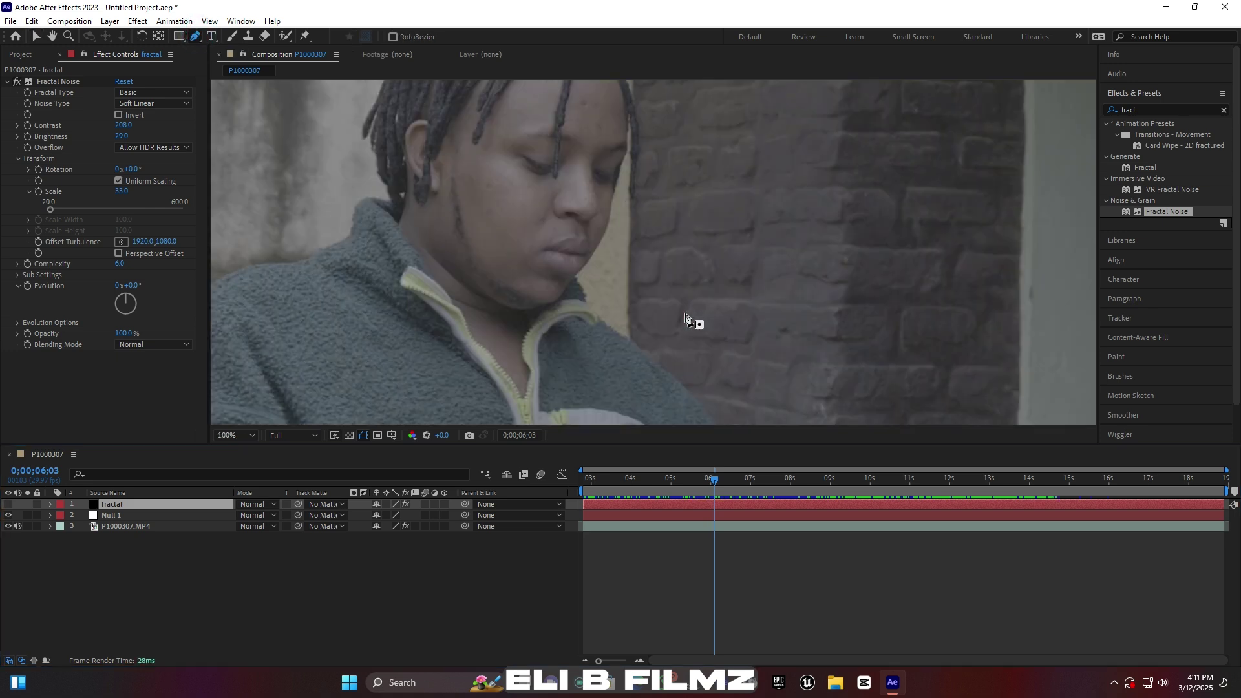
{"action": "left_click", "coordinate": [52, 37]}
{"action": "left_click_drag", "start_coordinate": [601, 341], "coordinate": [603, 222]}
{"action": "left_click", "coordinate": [195, 36]}
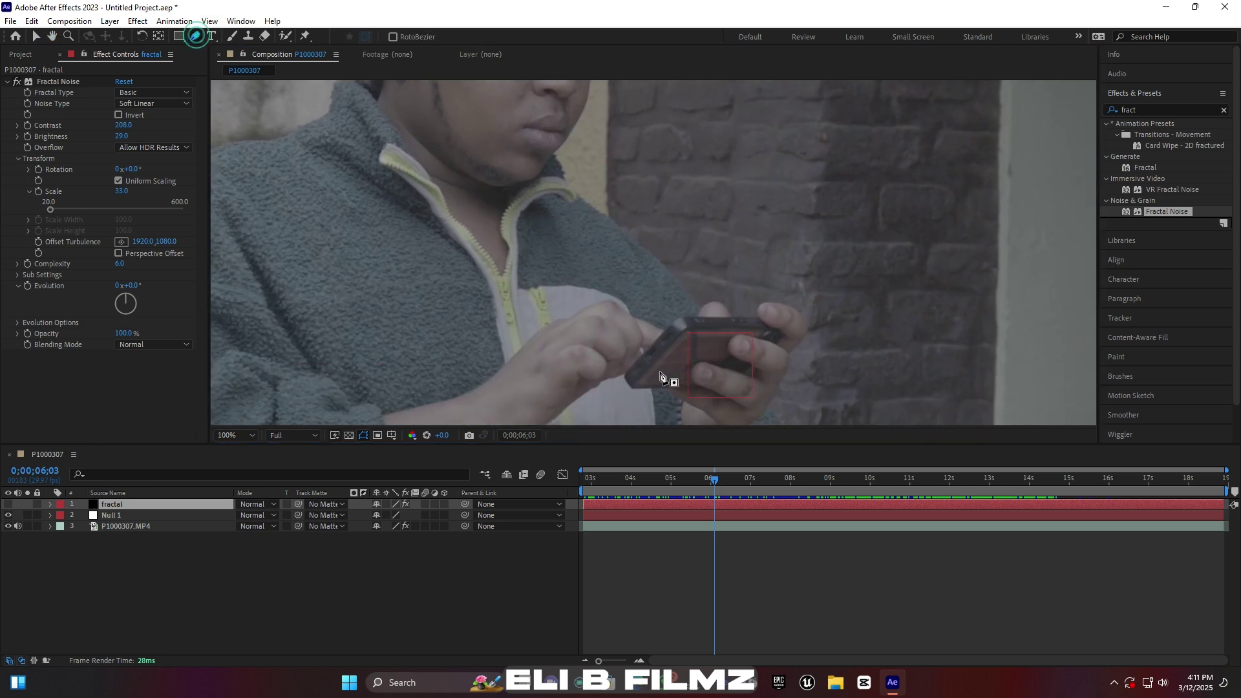
Draw a closed curved mask around the phone screen and unhide the fractal layer.
{"action": "left_click", "coordinate": [723, 317]}
{"action": "left_click", "coordinate": [685, 317]}
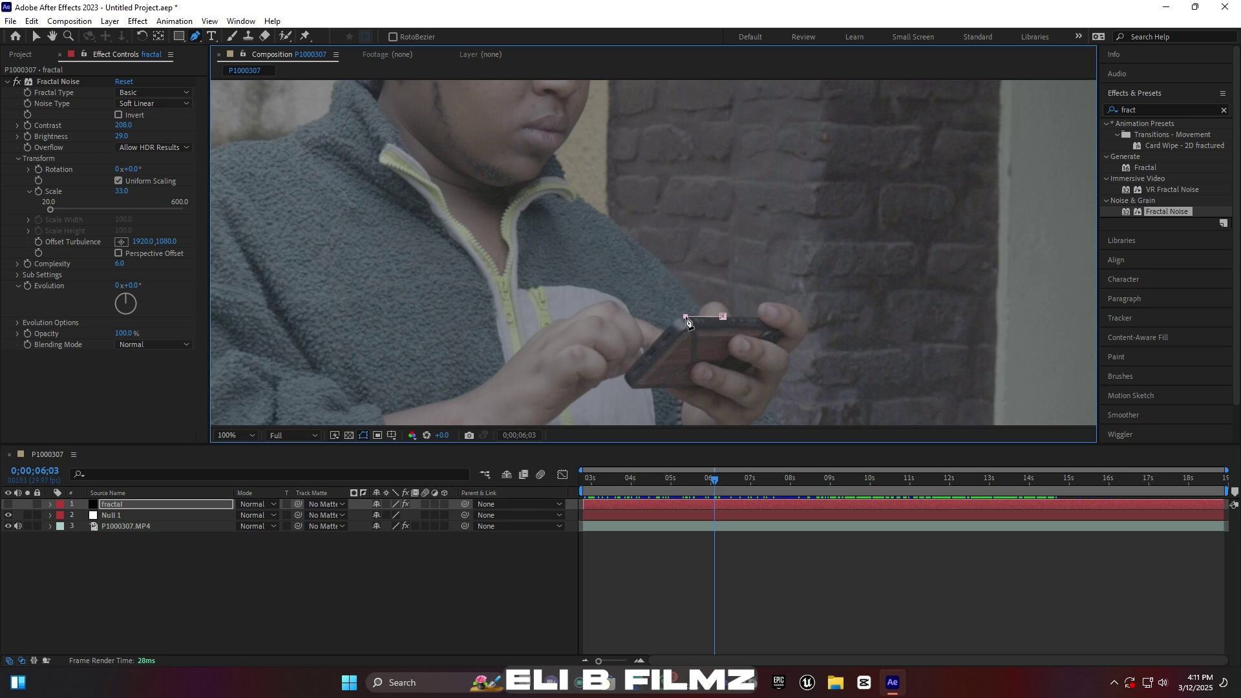
{"action": "left_click_drag", "start_coordinate": [667, 330], "coordinate": [653, 349]}
{"action": "left_click", "coordinate": [648, 351]}
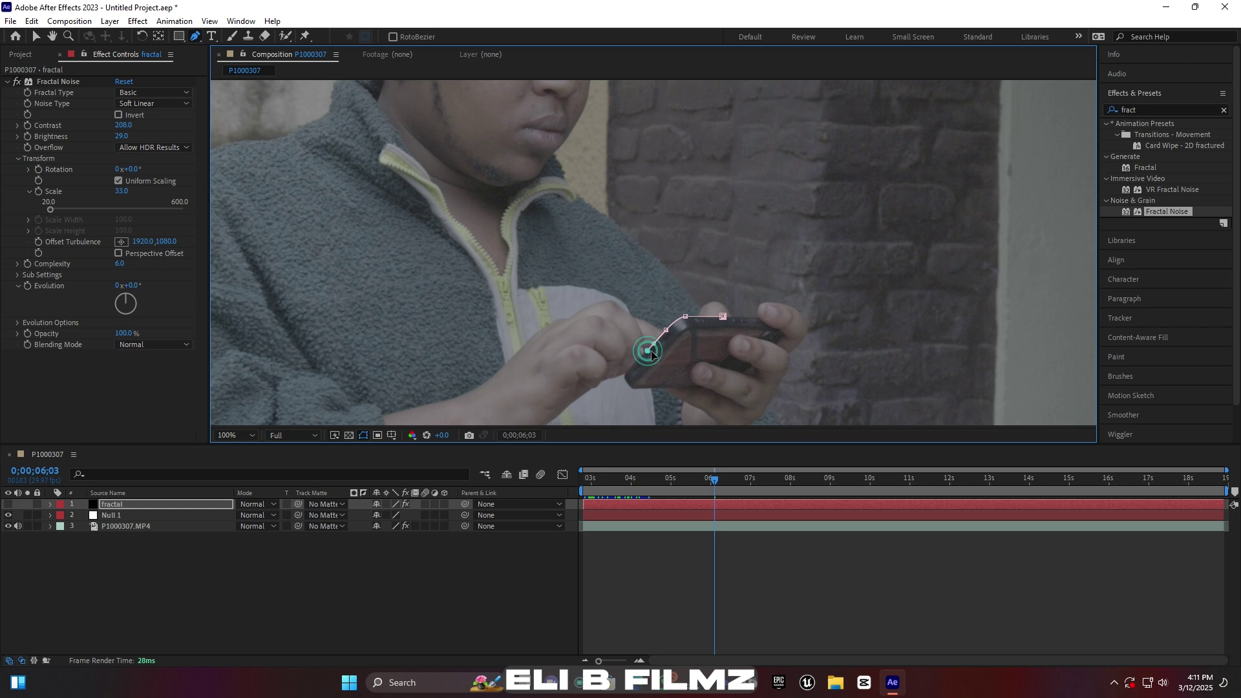
{"action": "left_click", "coordinate": [672, 349]}
{"action": "left_click", "coordinate": [695, 344]}
{"action": "left_click", "coordinate": [712, 339]}
{"action": "left_click", "coordinate": [724, 317]}
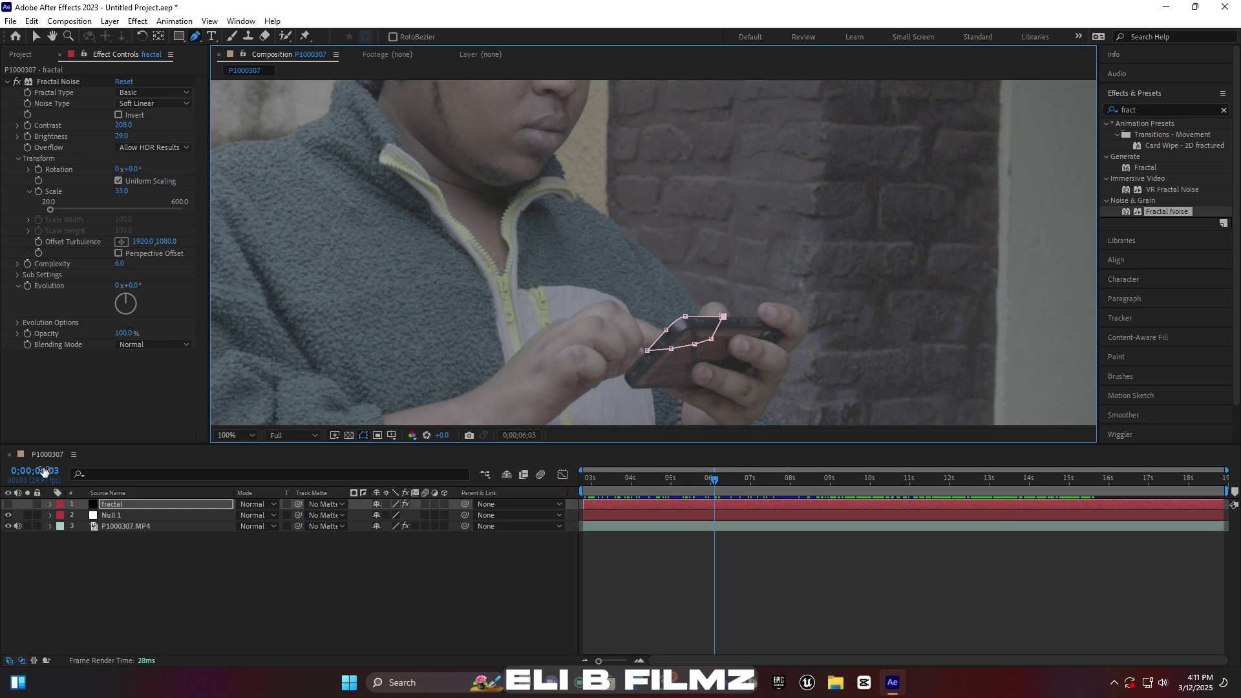
{"action": "left_click", "coordinate": [8, 505]}
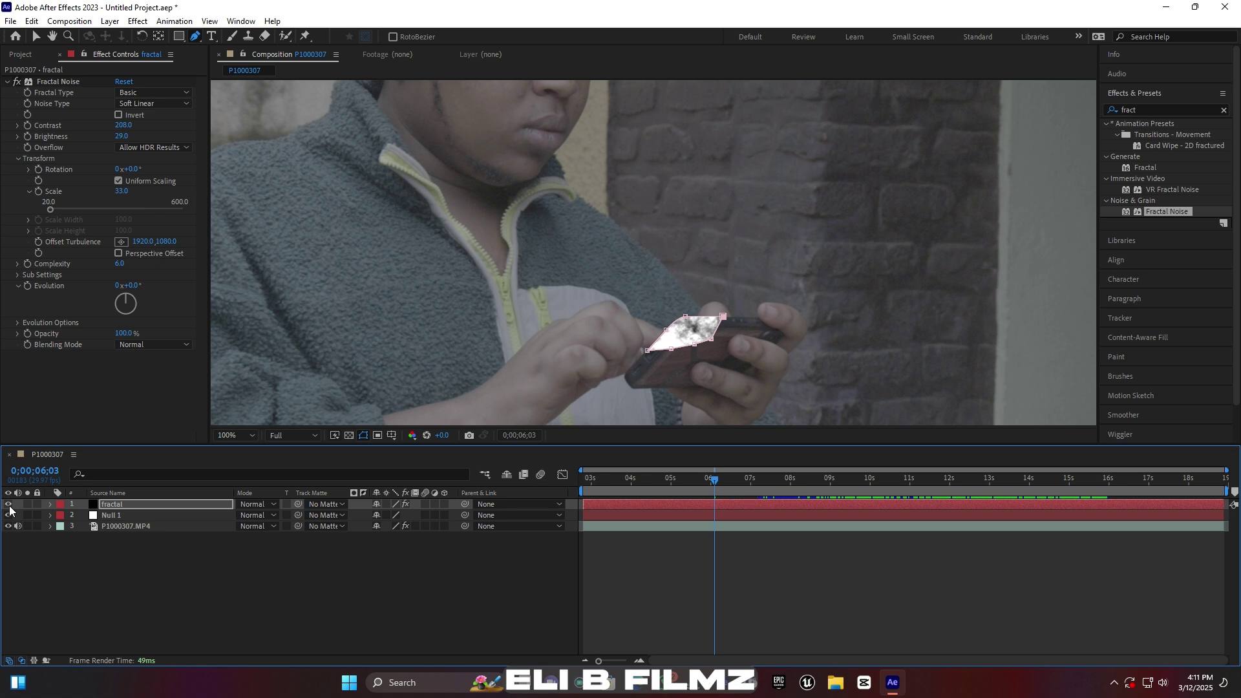
Set the fractal layer's Mask 1 Feather to 10 pixels.
{"action": "left_click", "coordinate": [50, 505]}
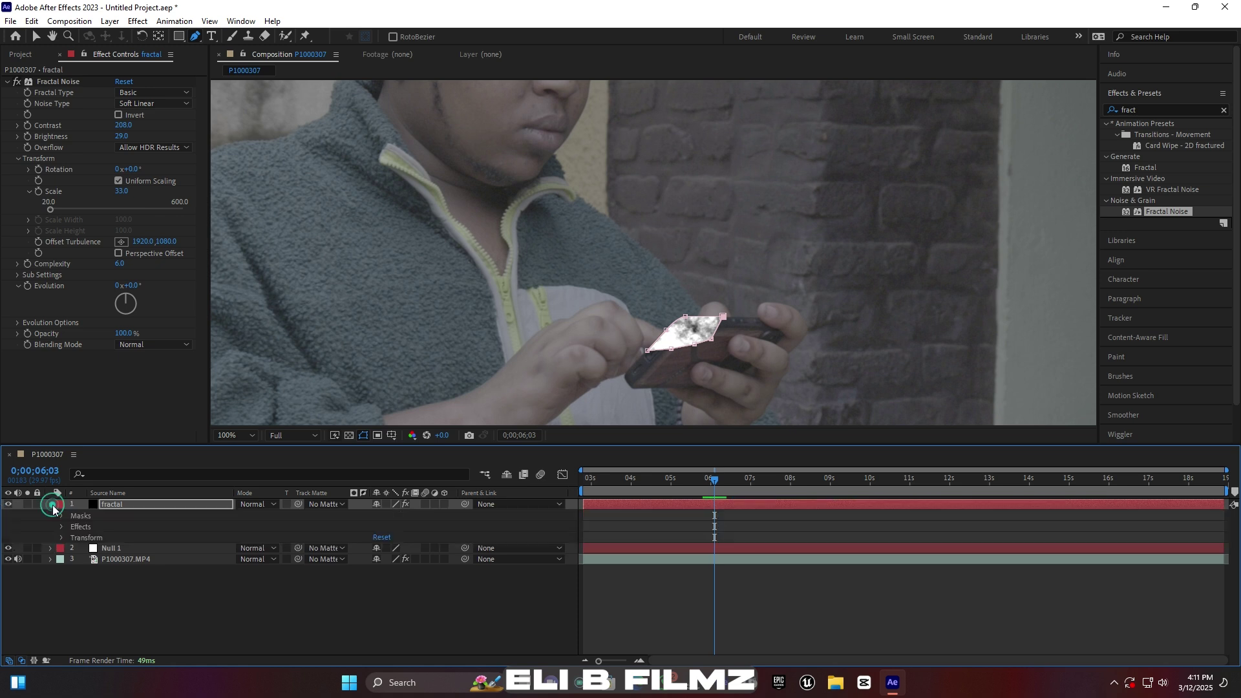
{"action": "left_click", "coordinate": [61, 516]}
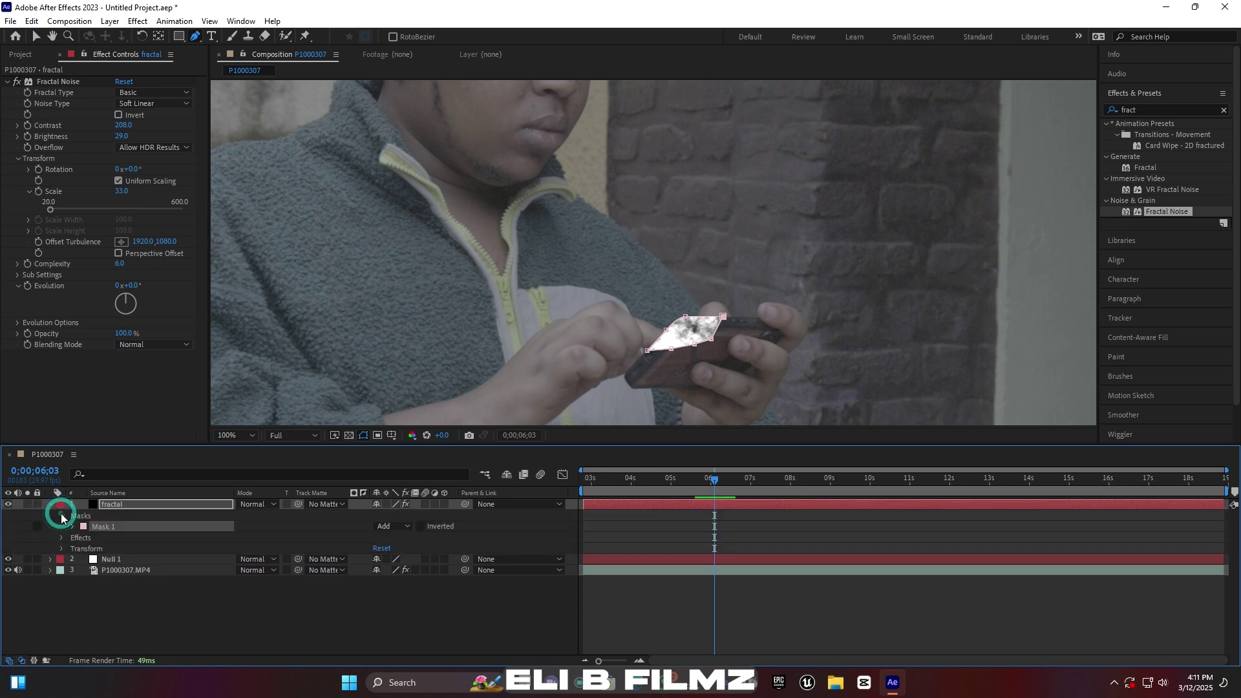
{"action": "left_click", "coordinate": [71, 527]}
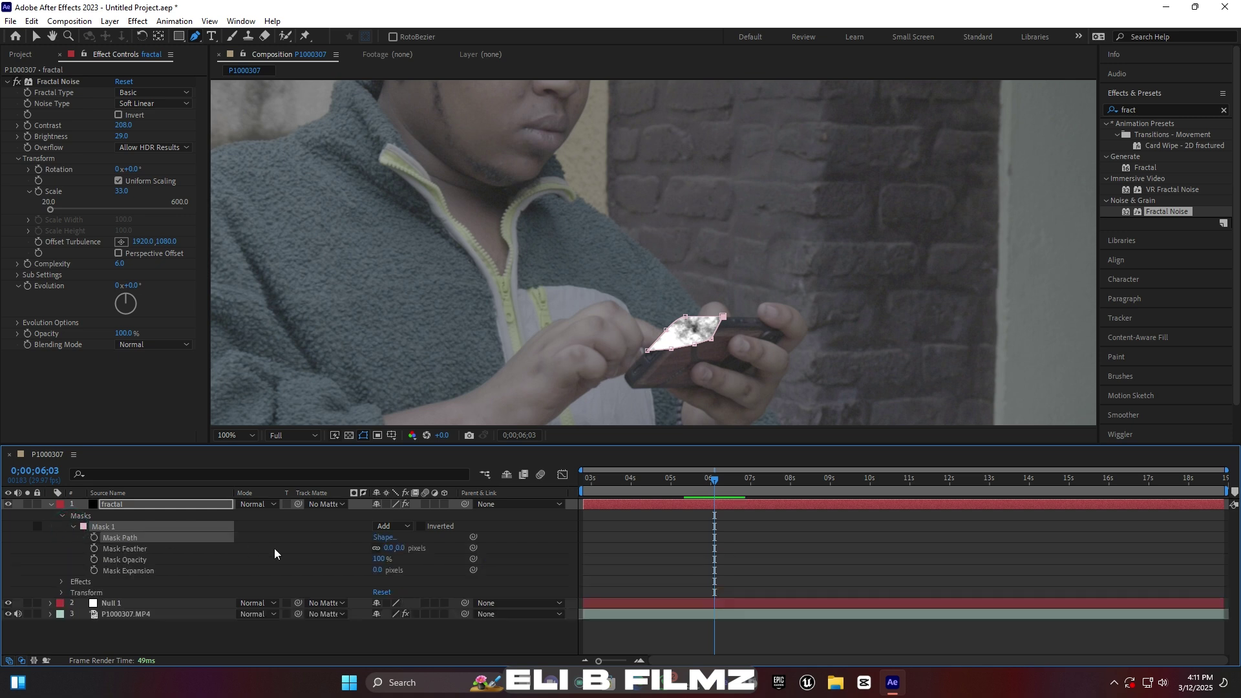
{"action": "left_click", "coordinate": [388, 548]}
{"action": "type", "text": "10"}
{"action": "key", "text": "Return"}
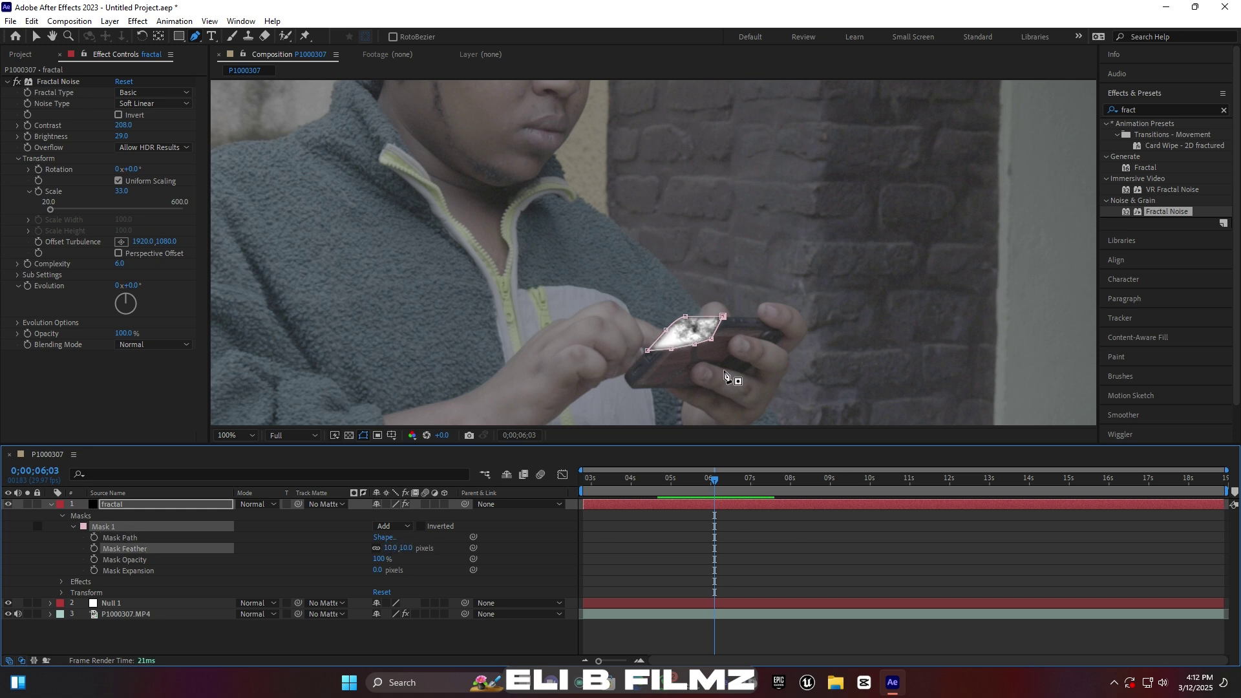
Parent the fractal layer to Null 1 and scrub ahead to check it follows the phone.
{"action": "key", "text": "v"}
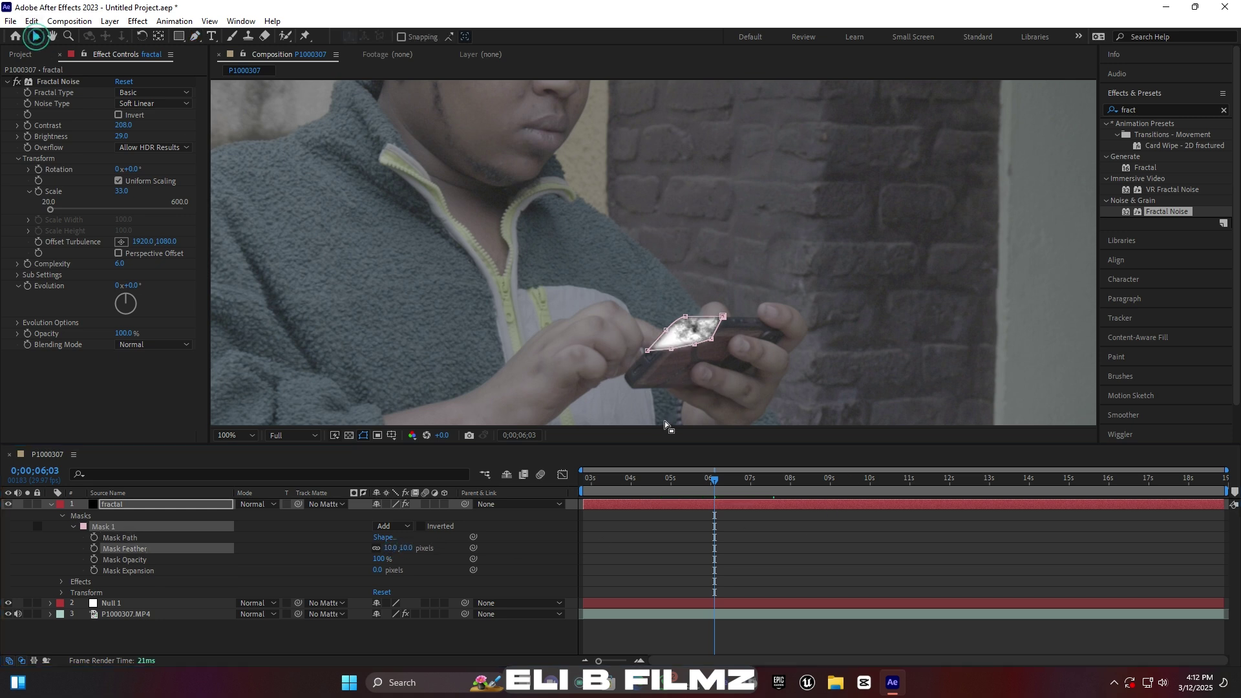
{"action": "left_click", "coordinate": [684, 363]}
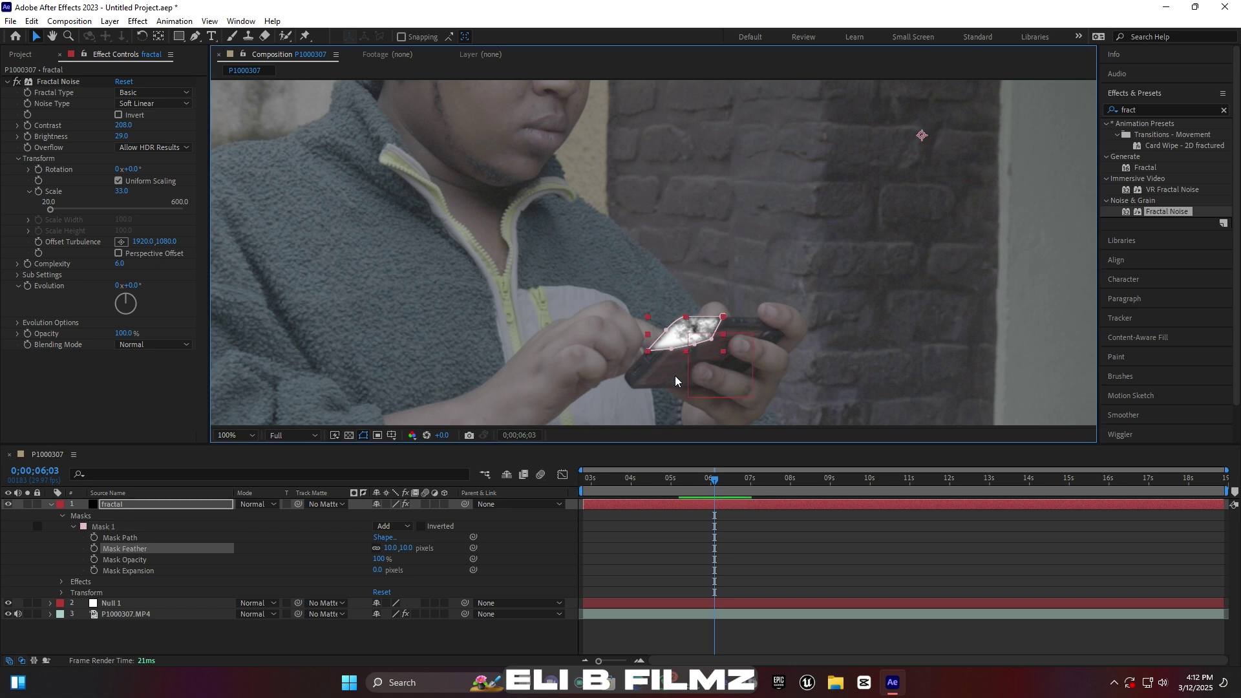
{"action": "left_click", "coordinate": [50, 504]}
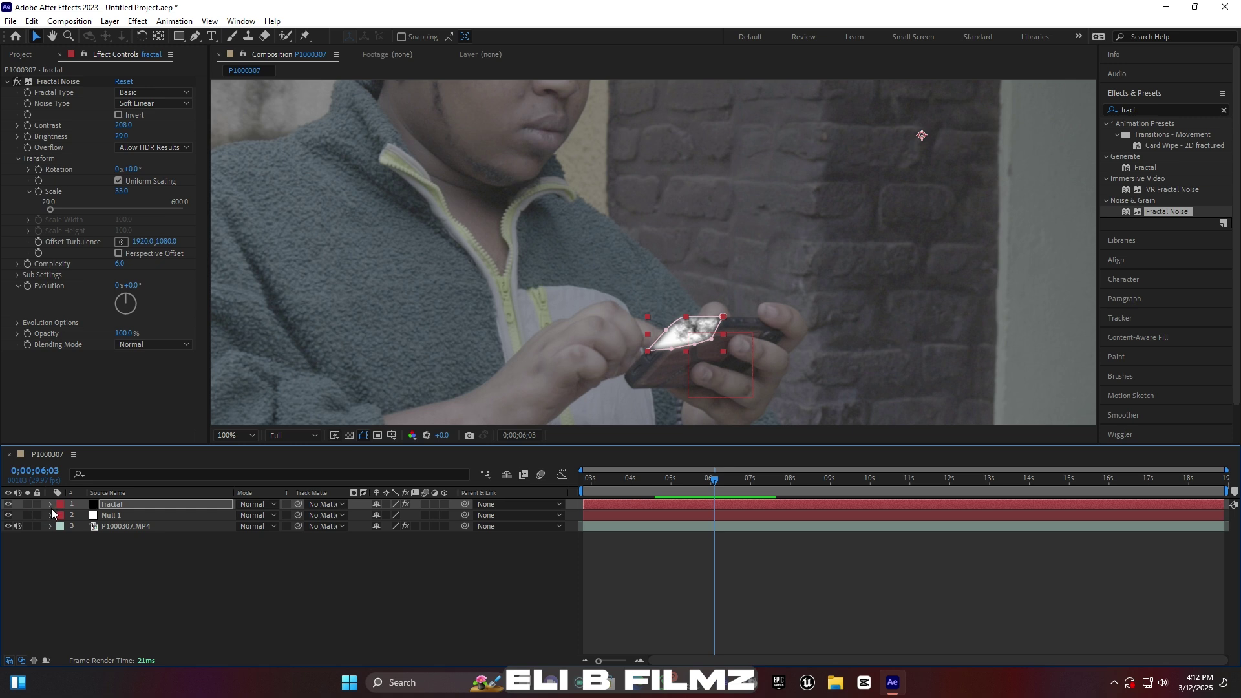
{"action": "left_click_drag", "start_coordinate": [465, 511], "coordinate": [114, 517]}
{"action": "mouse_move", "coordinate": [717, 479]}
{"action": "left_mouse_down"}
{"action": "mouse_move", "coordinate": [749, 478]}
{"action": "mouse_move", "coordinate": [708, 479]}
{"action": "mouse_move", "coordinate": [726, 479]}
{"action": "left_mouse_up"}
Fit the frame in the viewer and scrub the shot to check tracking at frame 5;27.
{"action": "left_click", "coordinate": [250, 433]}
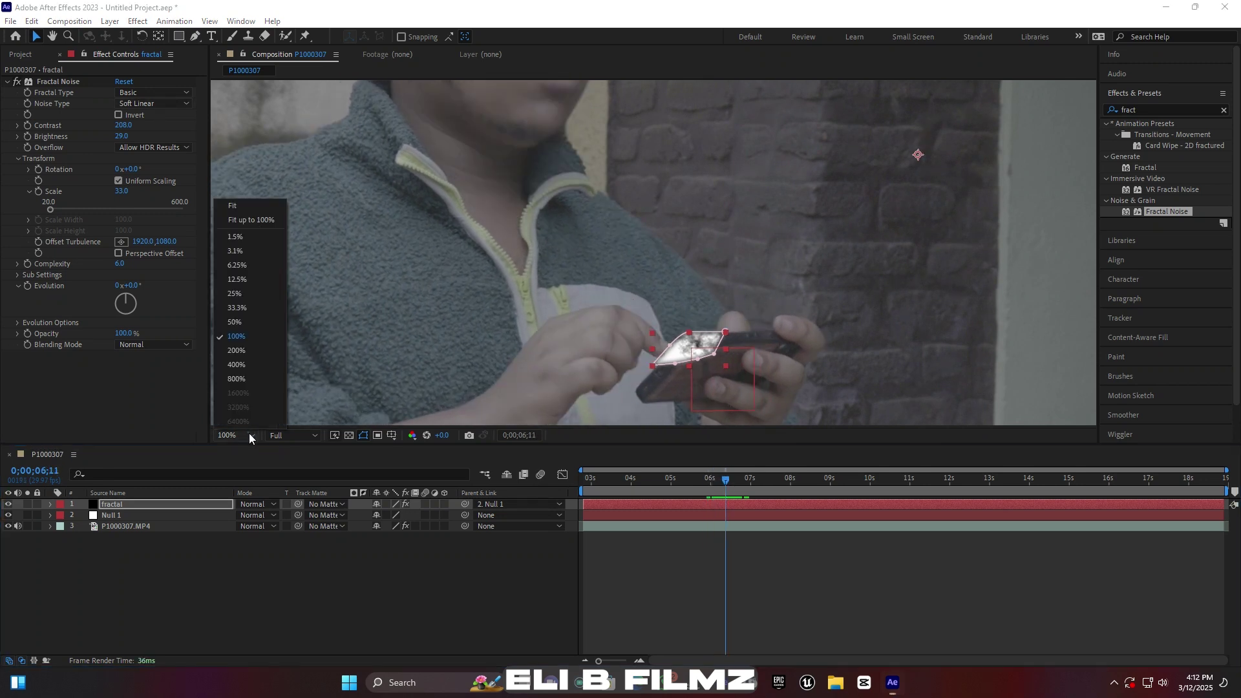
{"action": "left_click", "coordinate": [257, 205]}
{"action": "mouse_move", "coordinate": [727, 478]}
{"action": "left_mouse_down"}
{"action": "mouse_move", "coordinate": [829, 478]}
{"action": "mouse_move", "coordinate": [706, 479]}
{"action": "left_mouse_up"}
{"action": "left_click", "coordinate": [697, 503]}
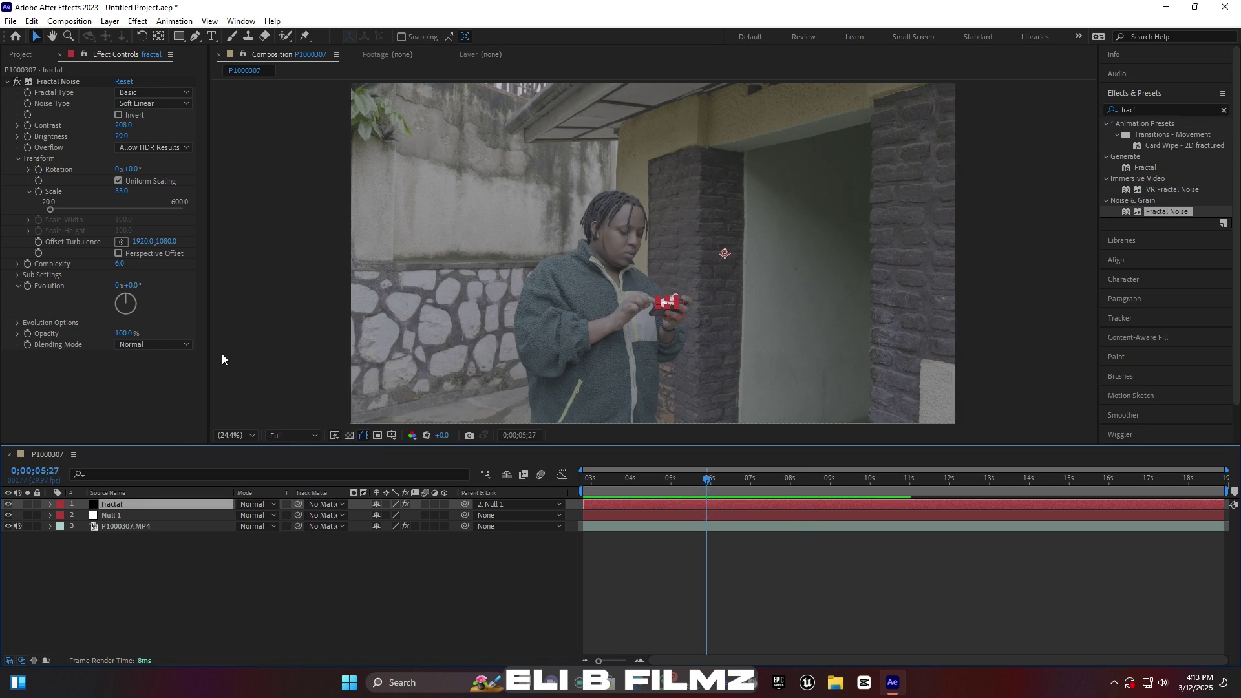
Set Fractal Noise Evolution to 2 revolutions and set a keyframe on it.
{"action": "left_click", "coordinate": [116, 287]}
{"action": "type", "text": "2"}
{"action": "left_click", "coordinate": [120, 369]}
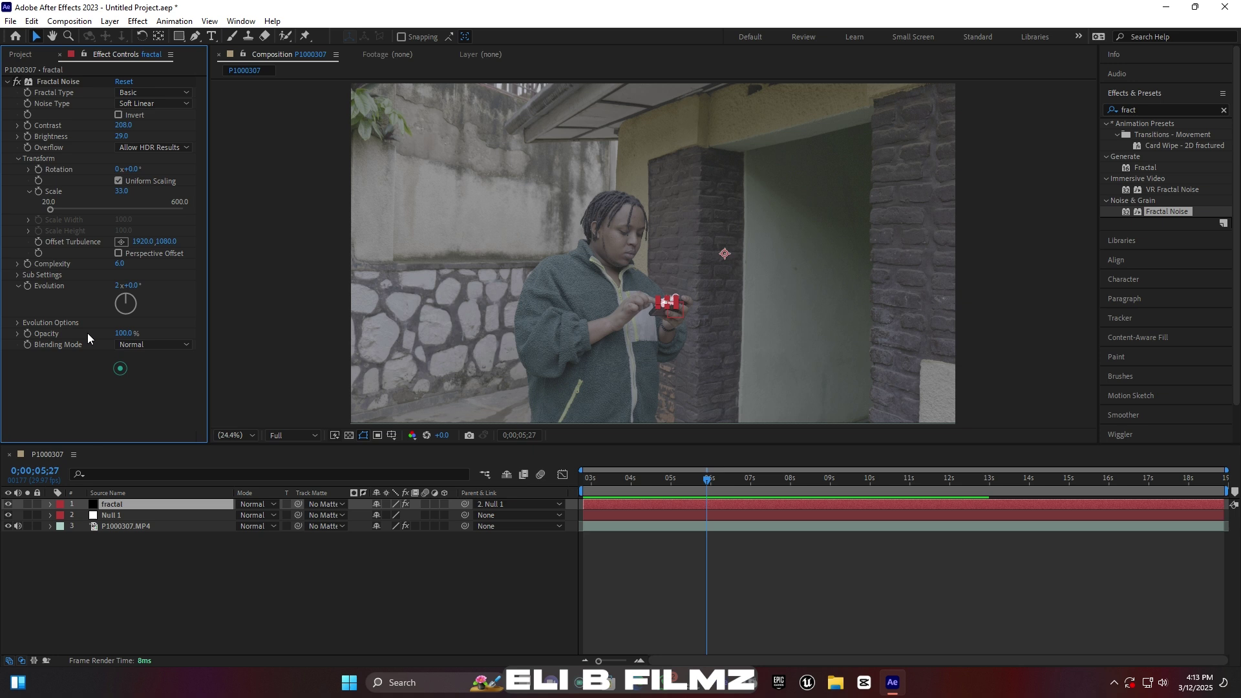
{"action": "left_click", "coordinate": [27, 287]}
{"action": "scroll", "coordinate": [666, 361], "scroll_direction": "up", "scroll_amount": 4}
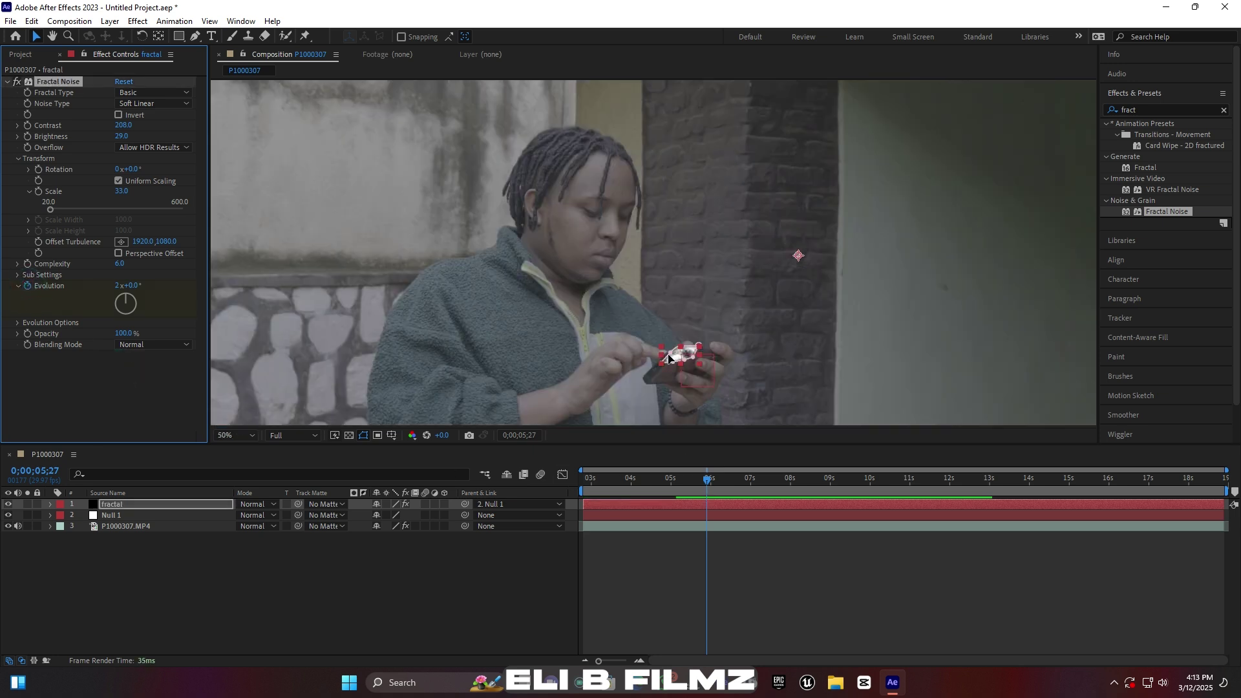
{"action": "scroll", "coordinate": [668, 355], "scroll_direction": "down", "scroll_amount": 2}
Preview the fractal noise playing over the phone.
{"action": "left_click", "coordinate": [737, 427]}
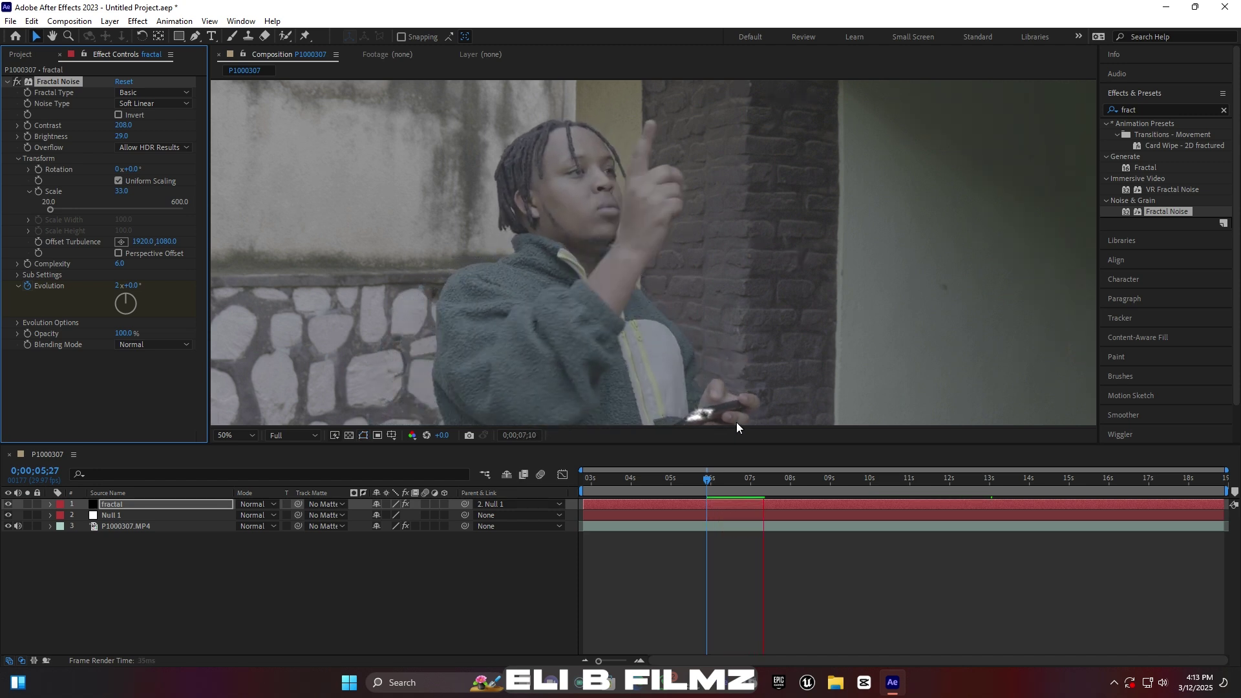
{"action": "key", "text": "space"}
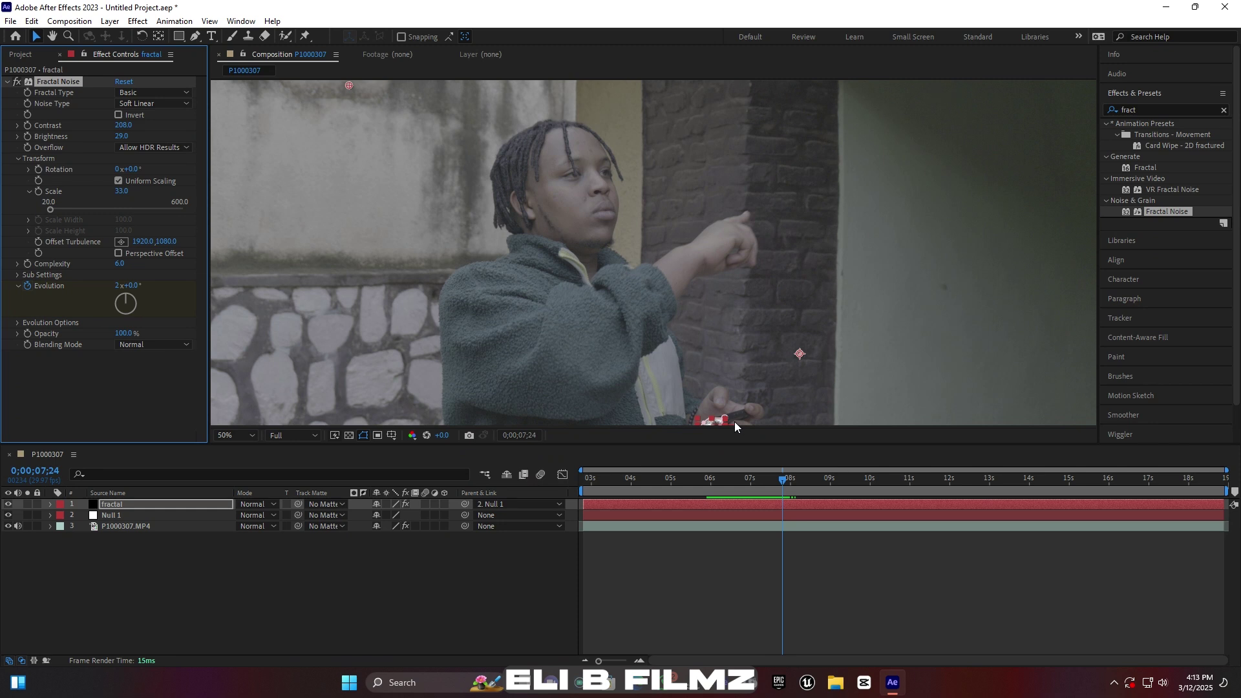
{"action": "left_click", "coordinate": [1141, 110]}
Search Effects & Presets for 'cc rad' and apply CC Radial Fast Blur to the fractal layer.
{"action": "type", "text": "cc rads"}
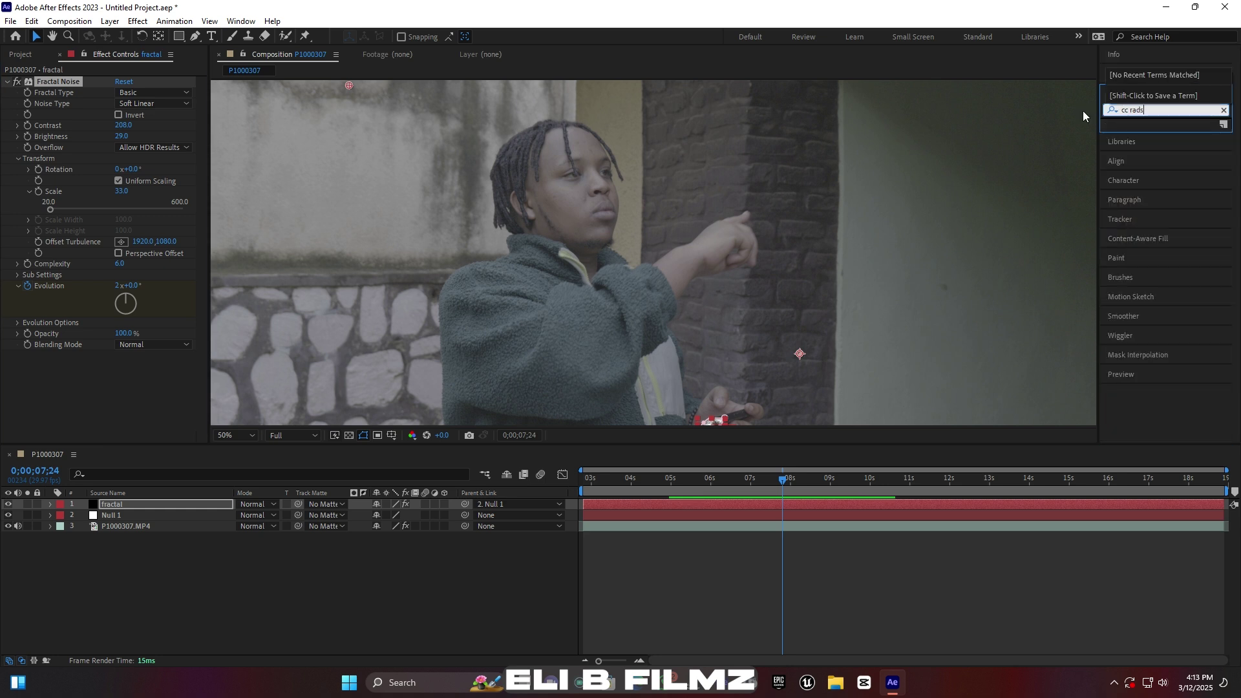
{"action": "key", "text": "BackSpace"}
{"action": "left_click_drag", "start_coordinate": [1167, 148], "coordinate": [156, 504]}
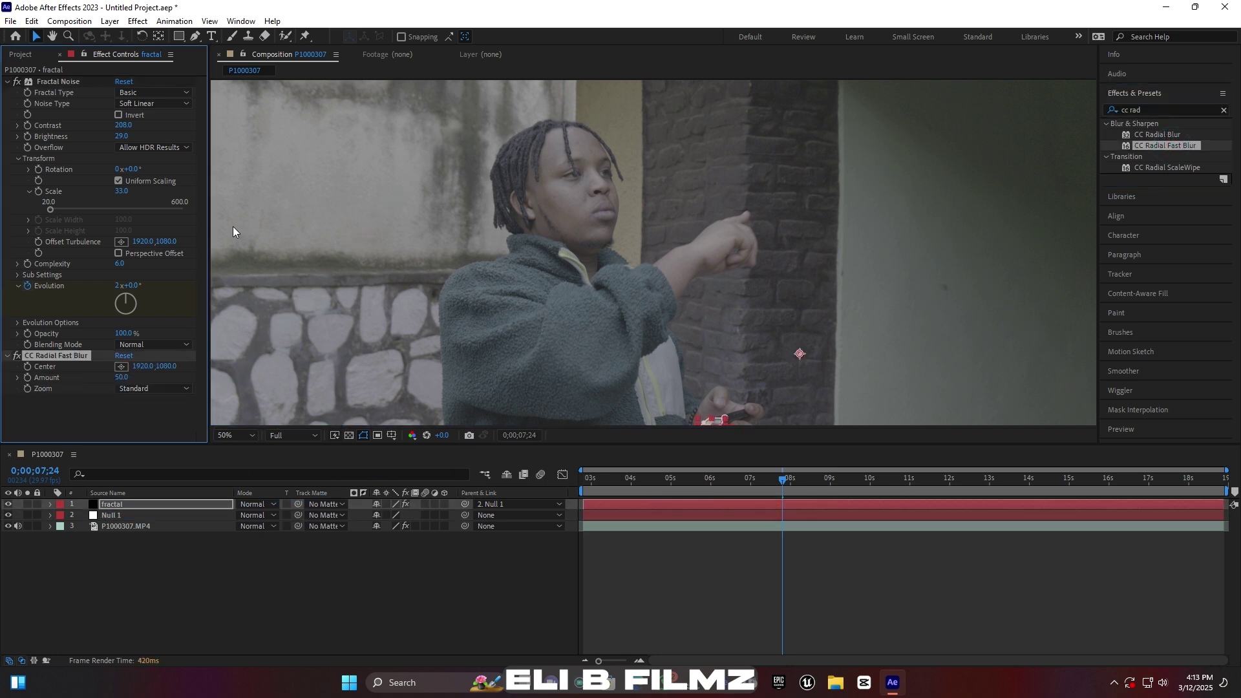
Pan the view up to the phone and select the fractal layer's CC Radial Fast Blur effect.
{"action": "left_click", "coordinate": [52, 36]}
{"action": "left_click_drag", "start_coordinate": [636, 332], "coordinate": [631, 221]}
{"action": "left_click", "coordinate": [35, 35]}
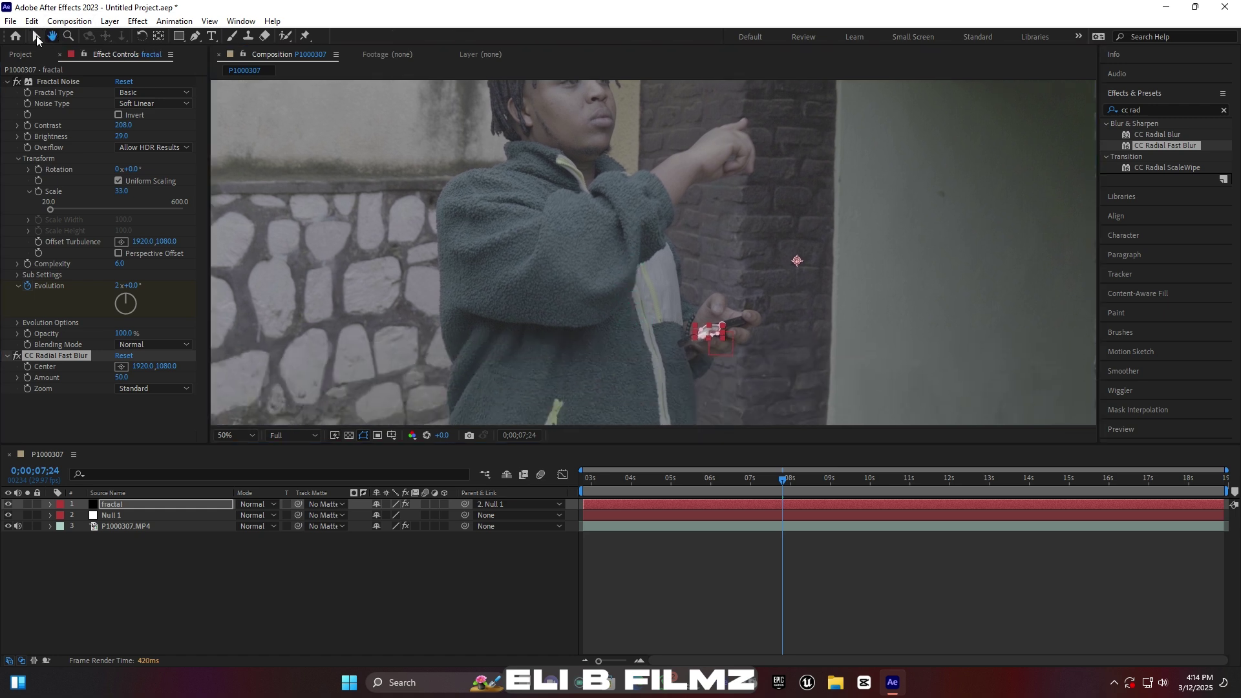
{"action": "left_click", "coordinate": [288, 297]}
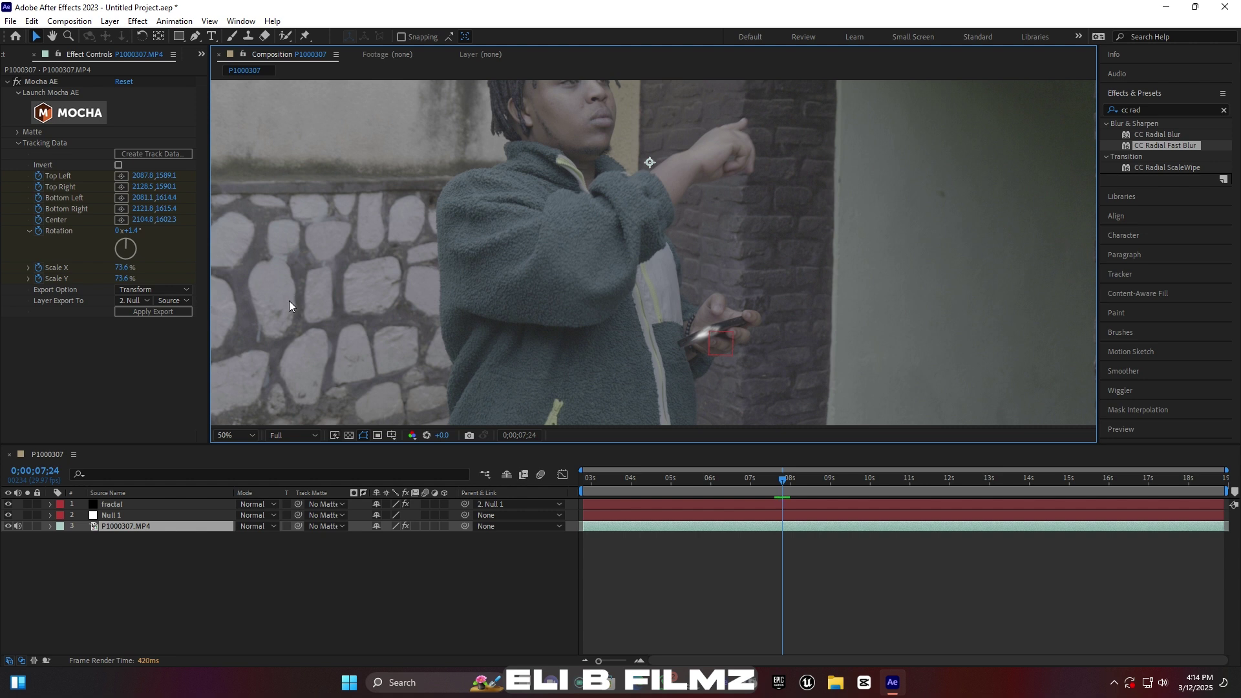
{"action": "left_click", "coordinate": [142, 503]}
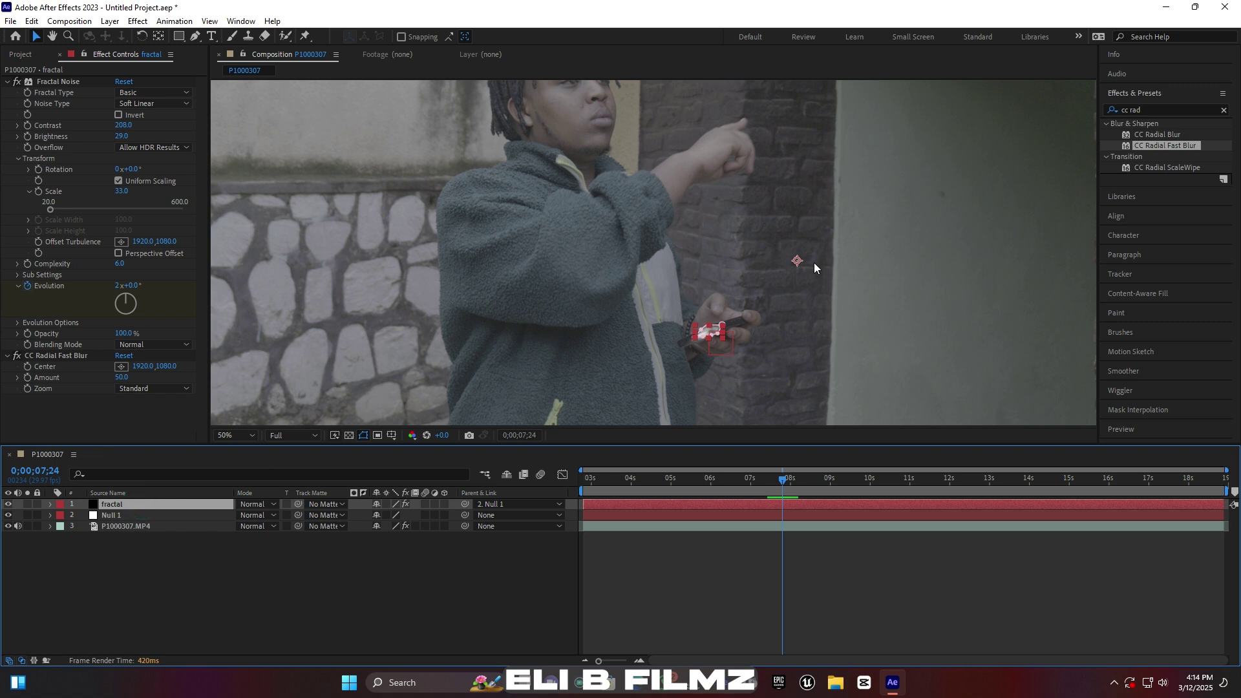
{"action": "left_click", "coordinate": [65, 356]}
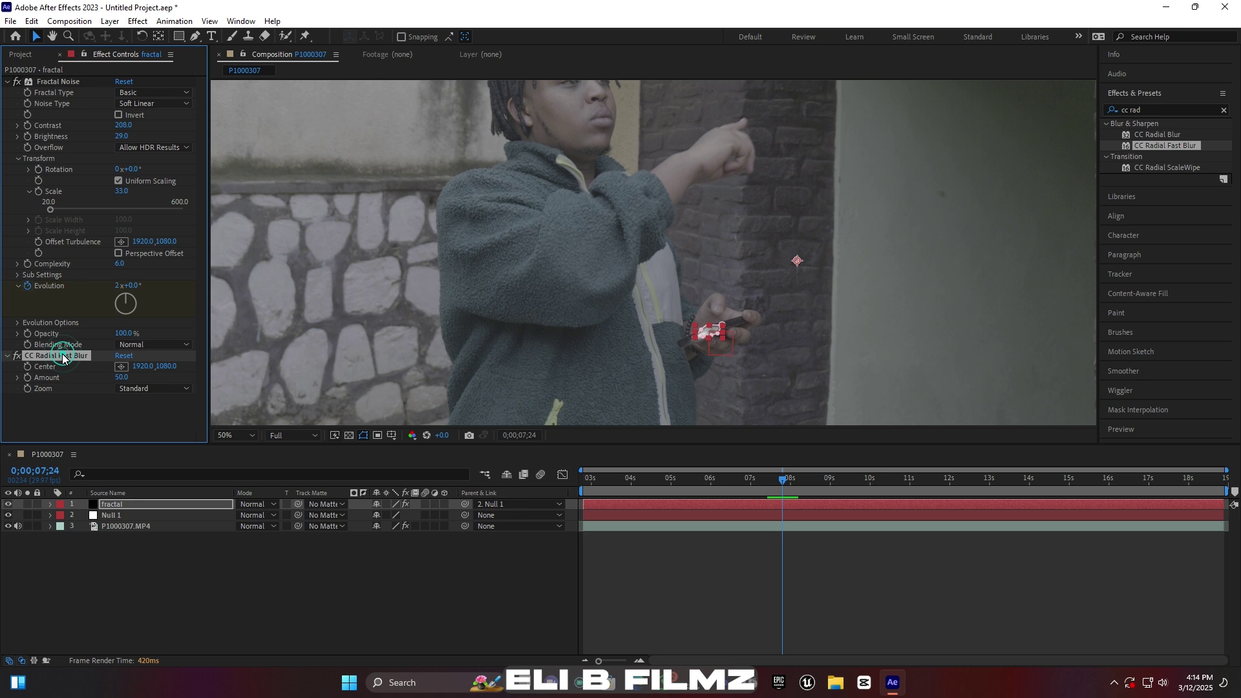
Move the CC Radial Fast Blur center down onto the phone.
{"action": "scroll", "coordinate": [750, 362], "scroll_direction": "up", "scroll_amount": 2}
{"action": "scroll", "coordinate": [750, 364], "scroll_direction": "down", "scroll_amount": 2}
{"action": "left_click_drag", "start_coordinate": [798, 262], "coordinate": [704, 351]}
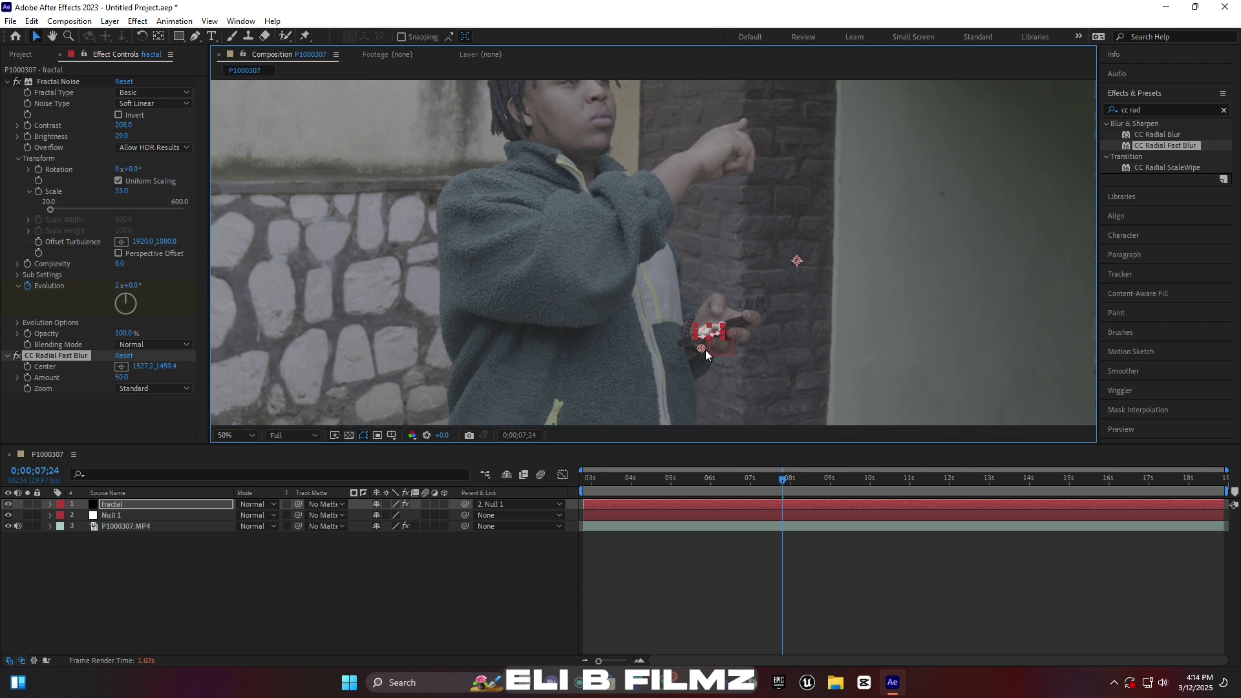
{"action": "key", "text": "period"}
{"action": "key", "text": "comma"}
{"action": "left_click_drag", "start_coordinate": [699, 347], "coordinate": [696, 347]}
Raise the blur Amount to 76 and fine-tune the blur center on the phone at 100% zoom.
{"action": "left_click_drag", "start_coordinate": [121, 378], "coordinate": [170, 377]}
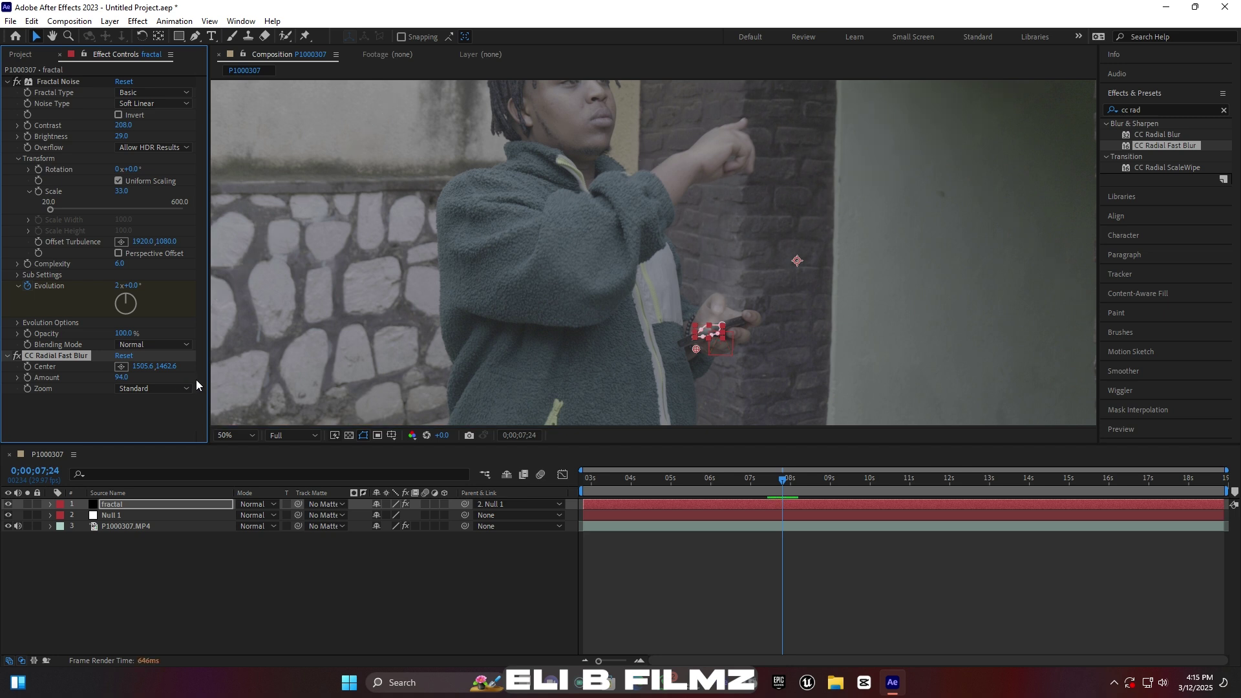
{"action": "key", "text": "period"}
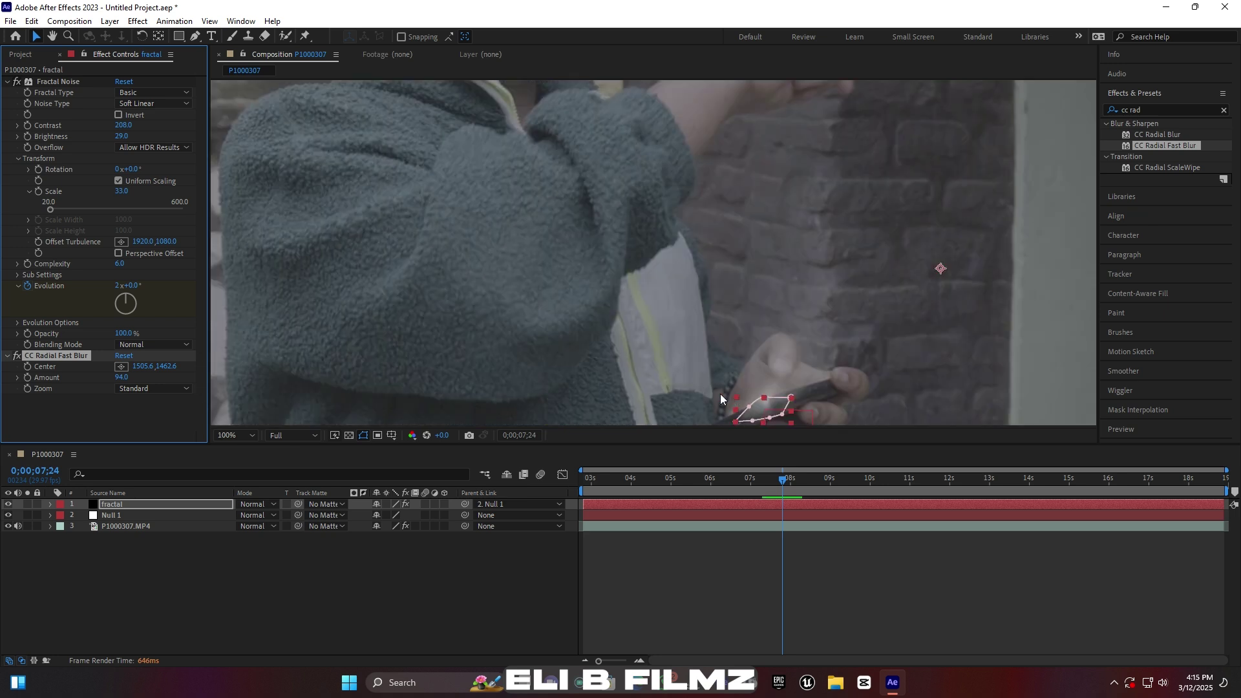
{"action": "left_click", "coordinate": [51, 36]}
{"action": "left_click_drag", "start_coordinate": [565, 313], "coordinate": [510, 139]}
{"action": "key", "text": "v"}
{"action": "mouse_move", "coordinate": [697, 301]}
{"action": "left_mouse_down"}
{"action": "mouse_move", "coordinate": [707, 278]}
{"action": "mouse_move", "coordinate": [698, 290]}
{"action": "left_mouse_up"}
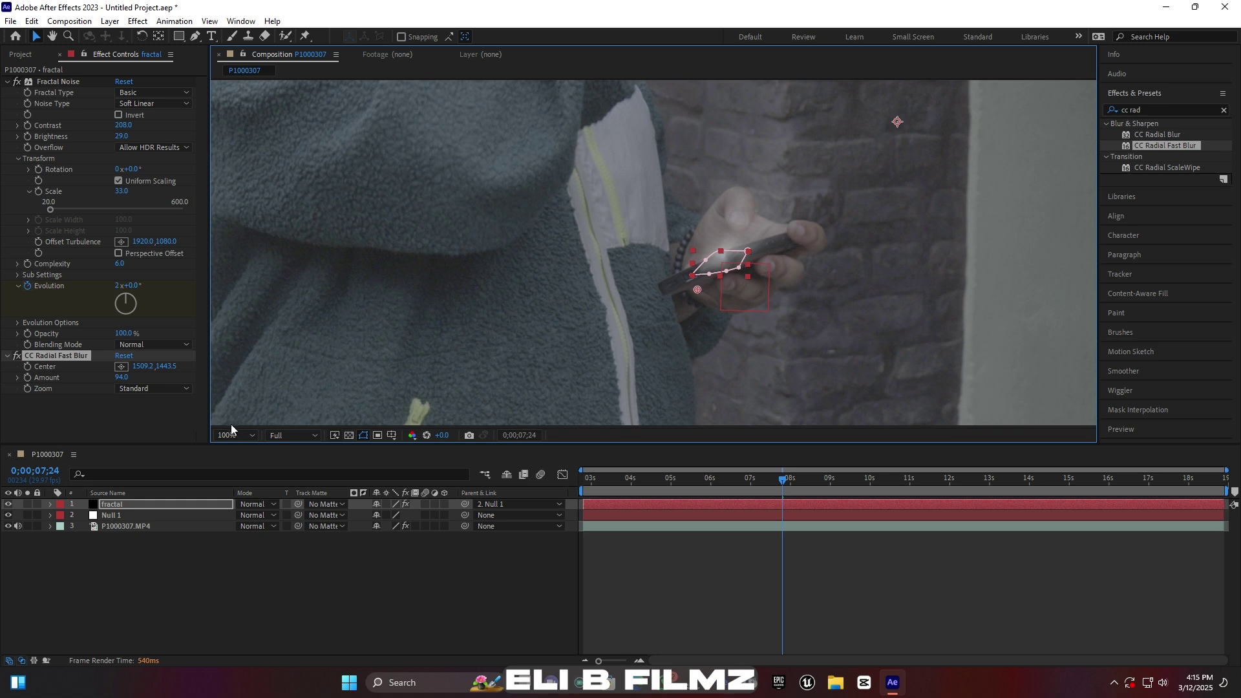
{"action": "left_click", "coordinate": [252, 436]}
{"action": "left_click", "coordinate": [254, 209]}
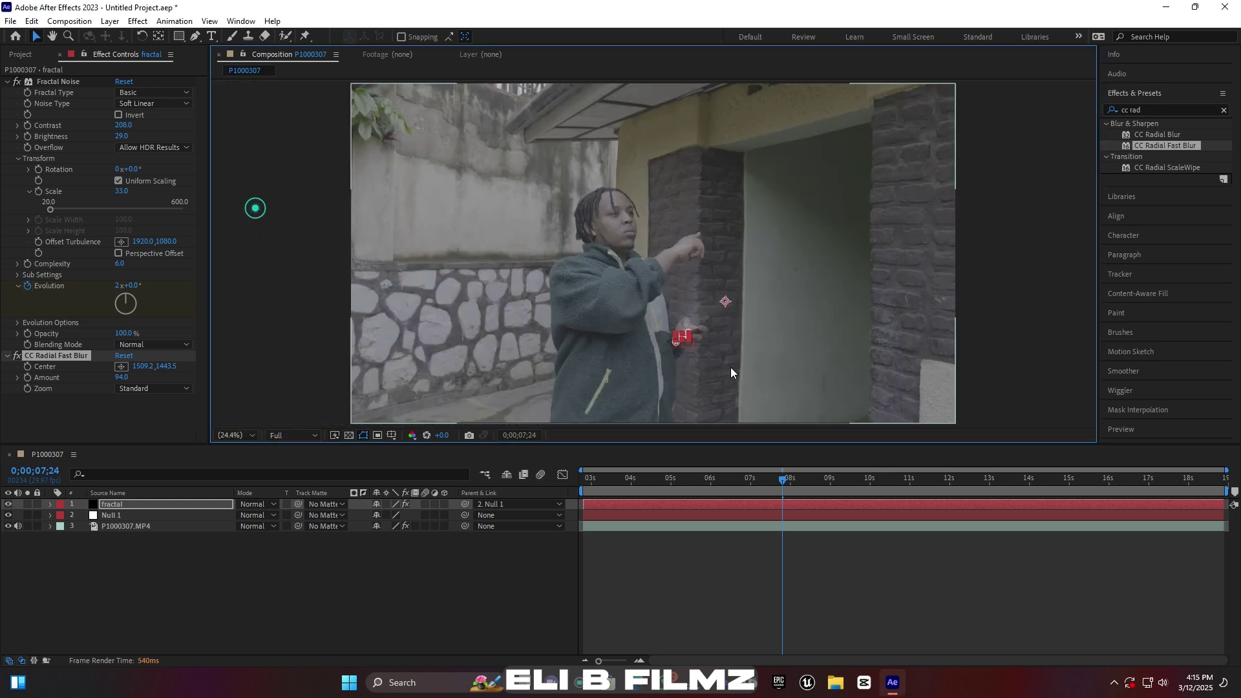
Set the radial blur Zoom to Brightest and its Amount to 96.
{"action": "left_click", "coordinate": [142, 390]}
{"action": "left_click", "coordinate": [149, 417]}
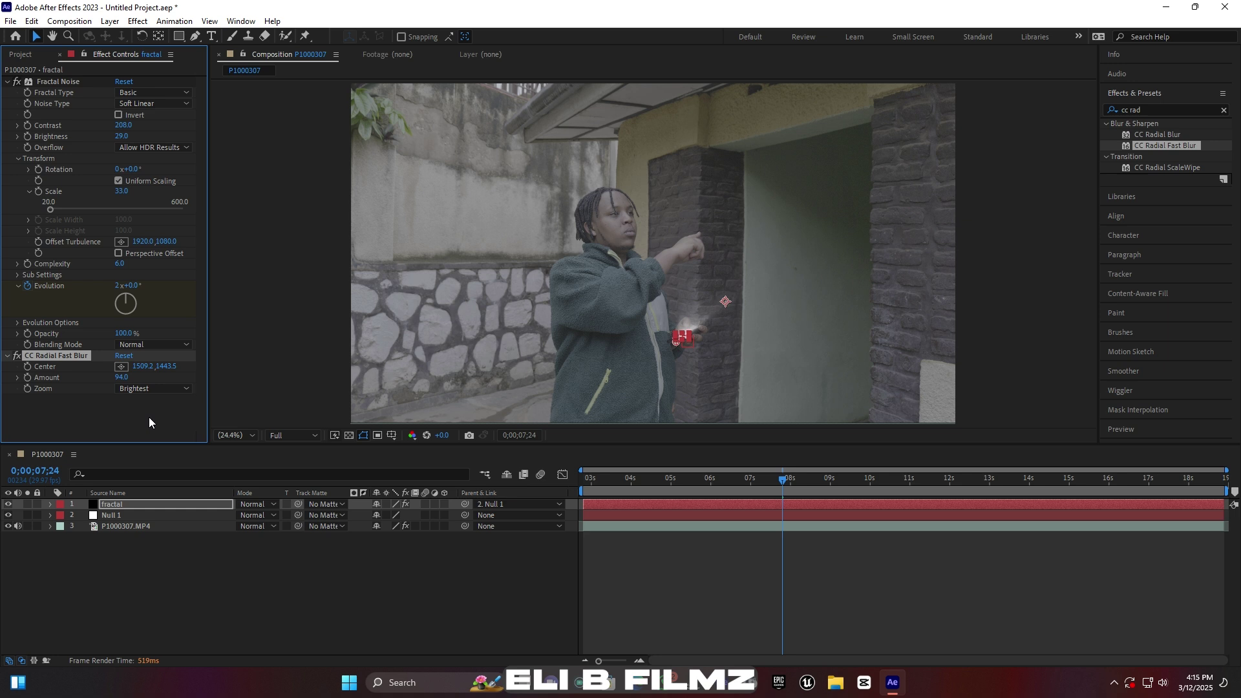
{"action": "left_click", "coordinate": [121, 377]}
{"action": "type", "text": "100"}
{"action": "key", "text": "Return"}
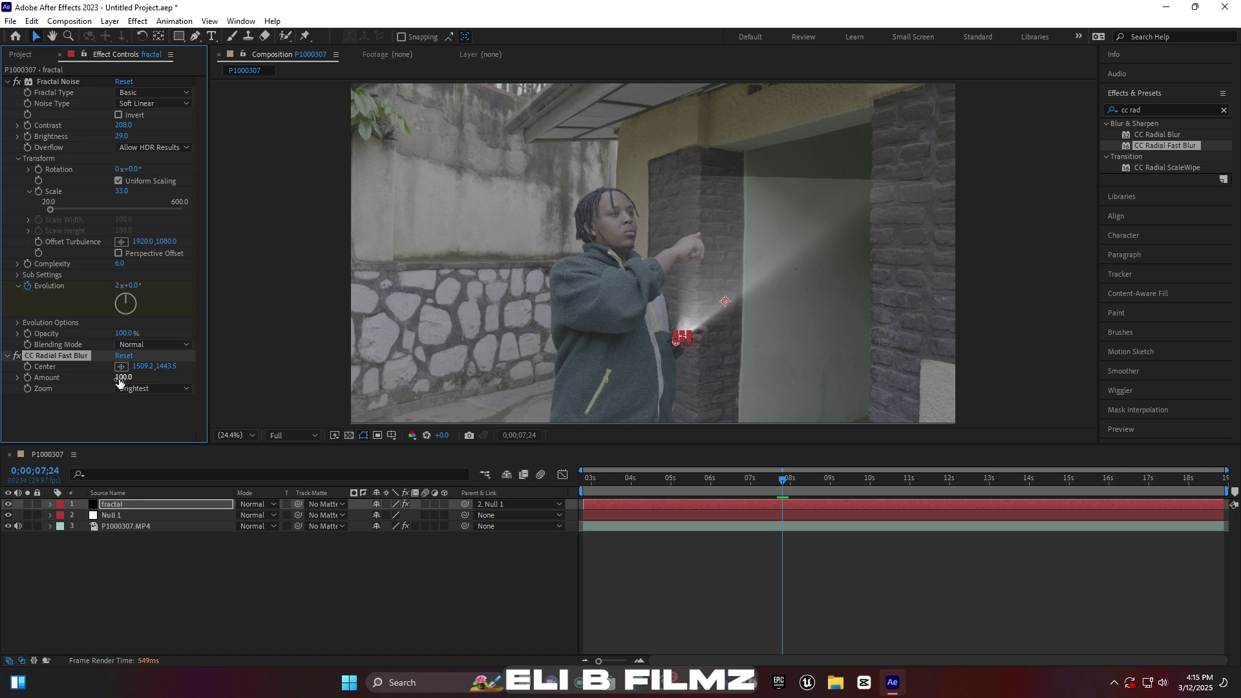
{"action": "left_click", "coordinate": [121, 377]}
{"action": "type", "text": "96"}
{"action": "key", "text": "Return"}
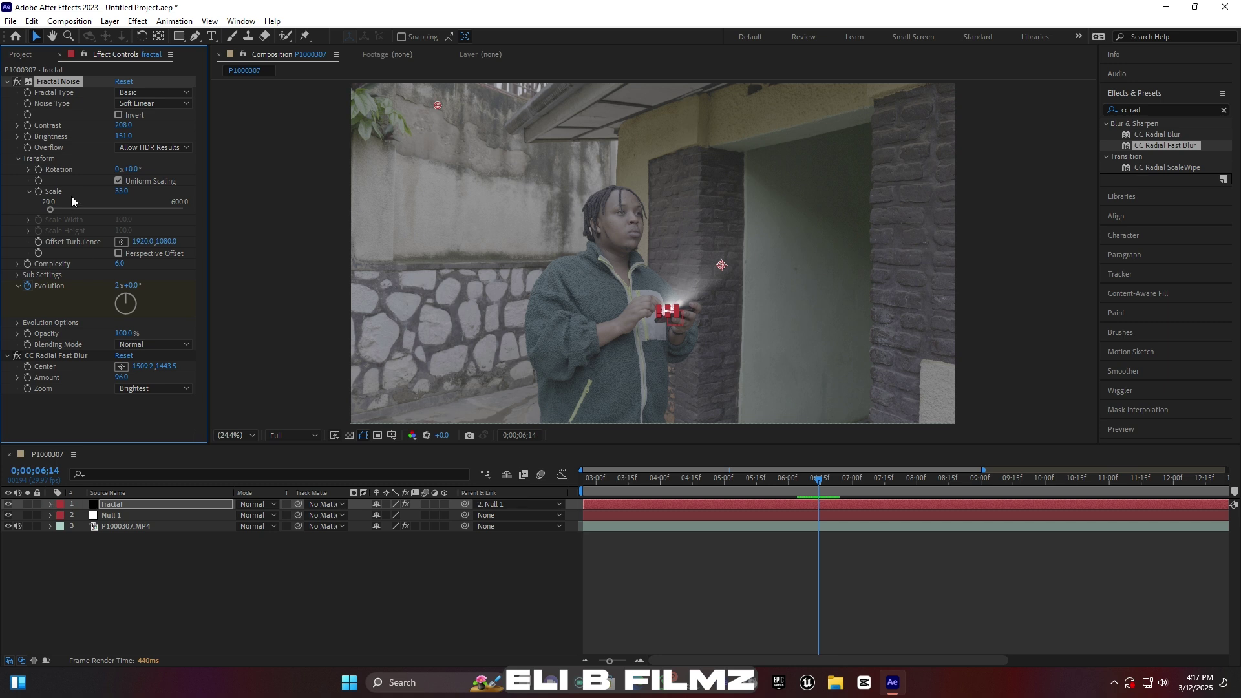
Keyframe Fractal Noise Brightness at -154 on frame 6;02 and set the fractal layer to Screen mode.
{"action": "left_click", "coordinate": [27, 136]}
{"action": "left_click_drag", "start_coordinate": [811, 479], "coordinate": [785, 482]}
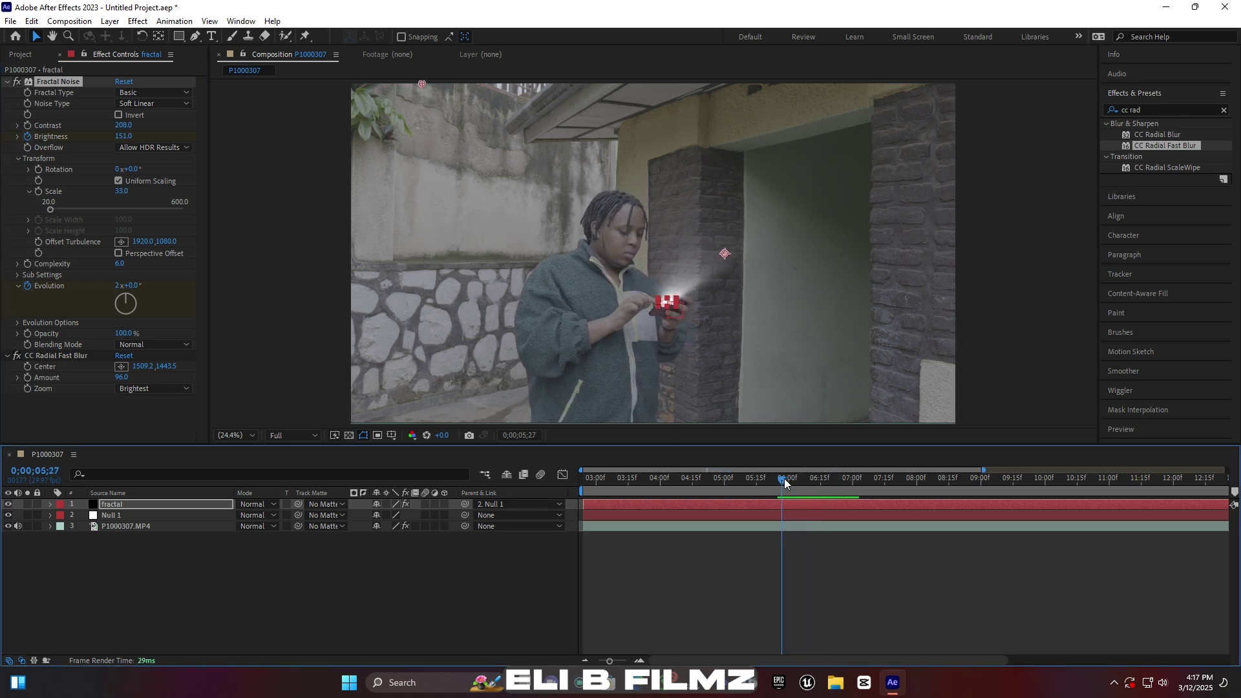
{"action": "left_click_drag", "start_coordinate": [123, 136], "coordinate": [4, 142]}
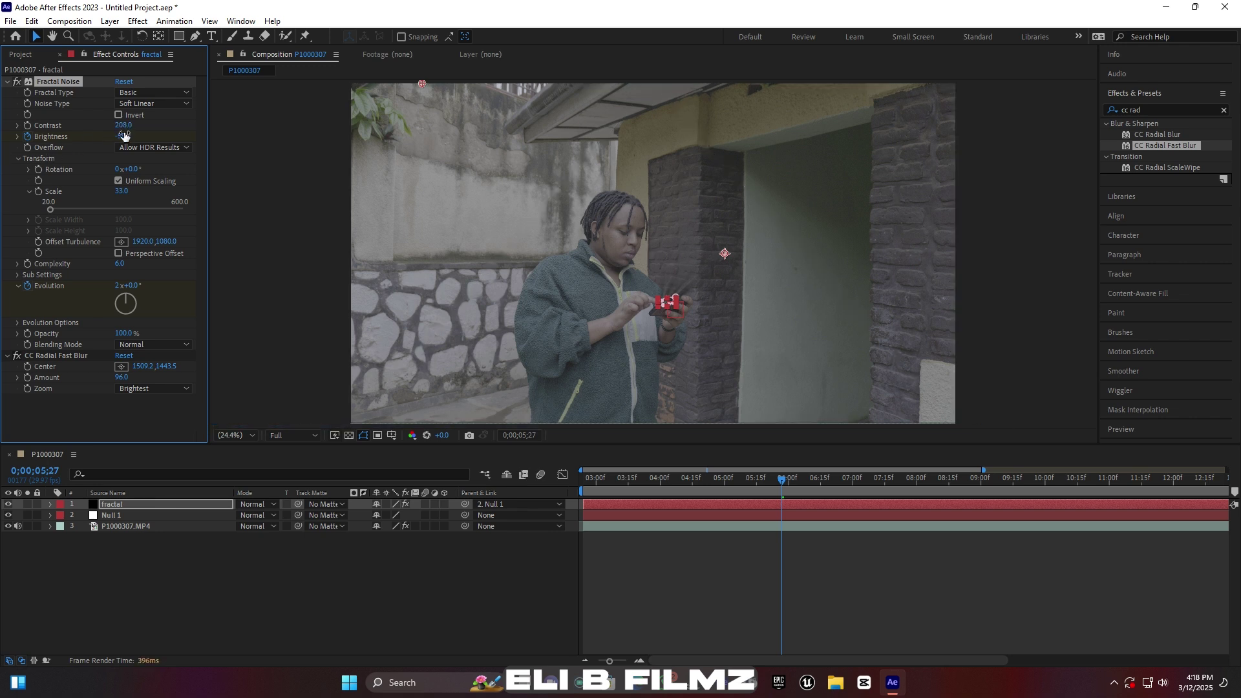
{"action": "left_click_drag", "start_coordinate": [124, 134], "coordinate": [57, 132]}
{"action": "left_click", "coordinate": [257, 505]}
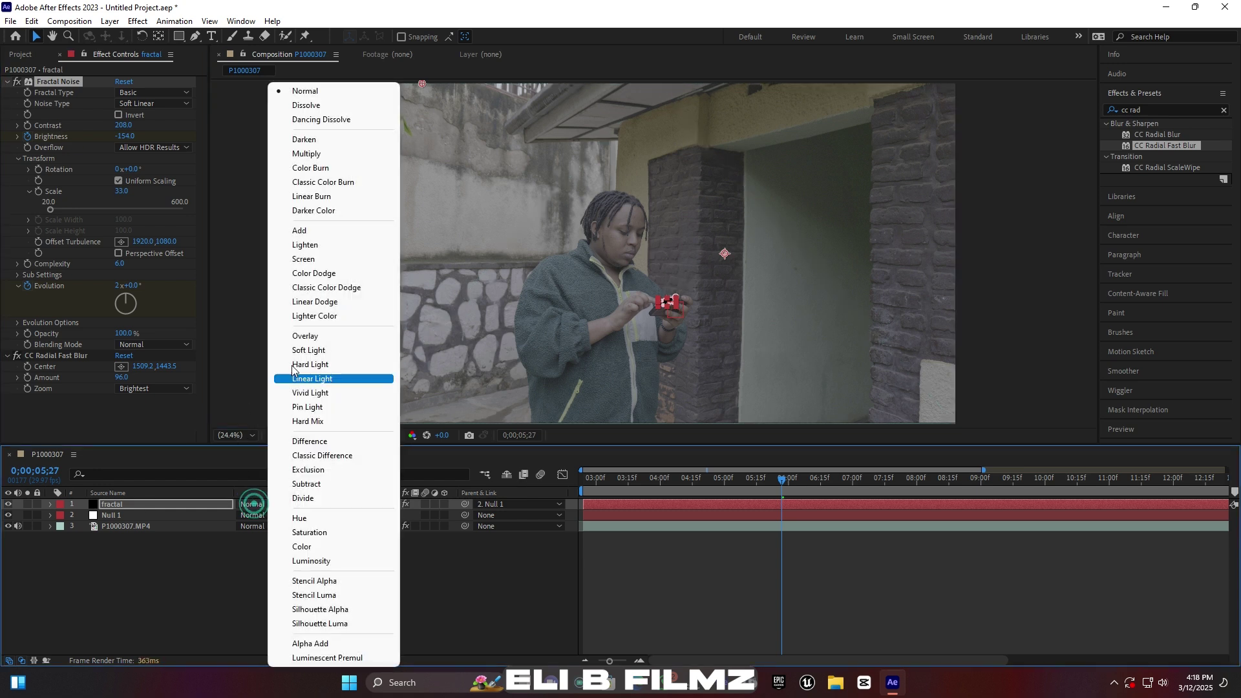
{"action": "left_click", "coordinate": [319, 259]}
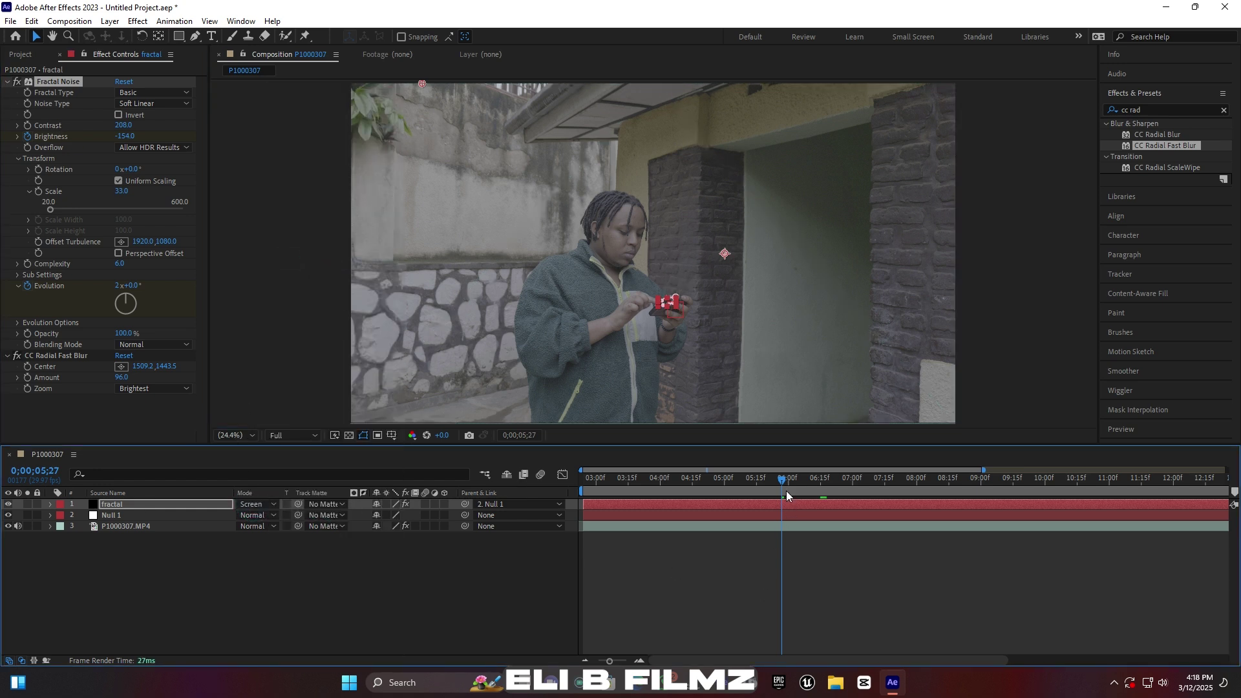
Preview the beam, then reveal the fractal layer's Fractal Noise keyframes.
{"action": "key", "text": "space"}
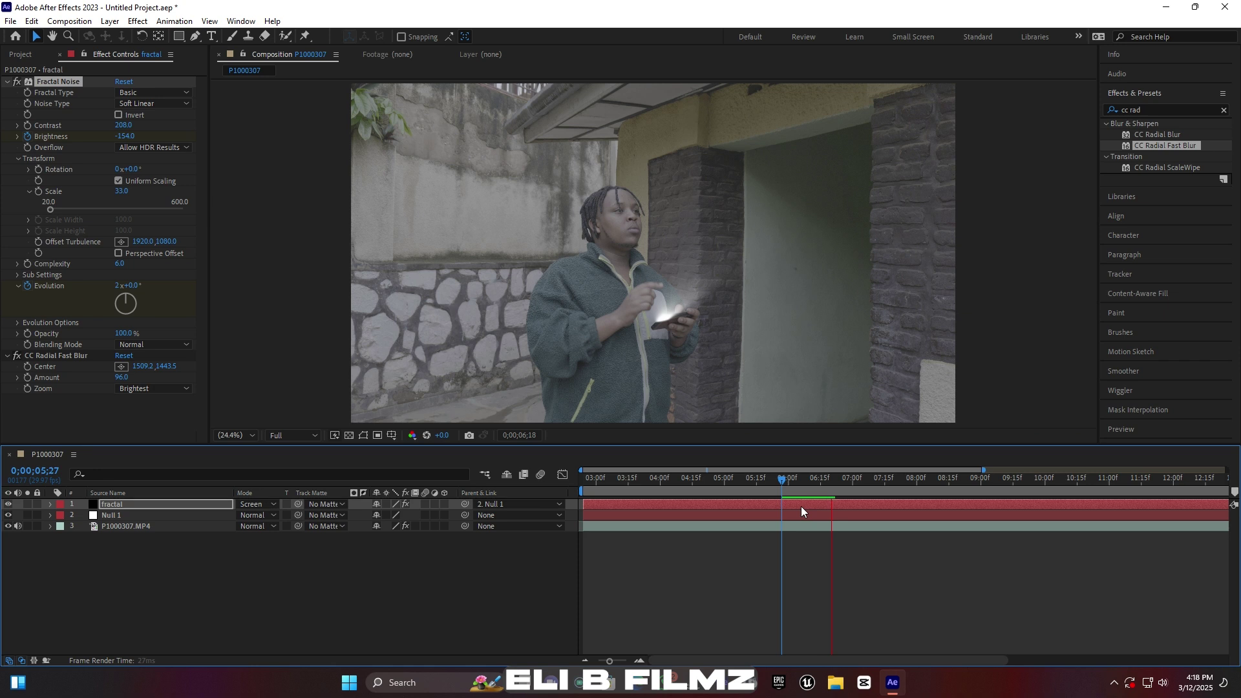
{"action": "key", "text": "space"}
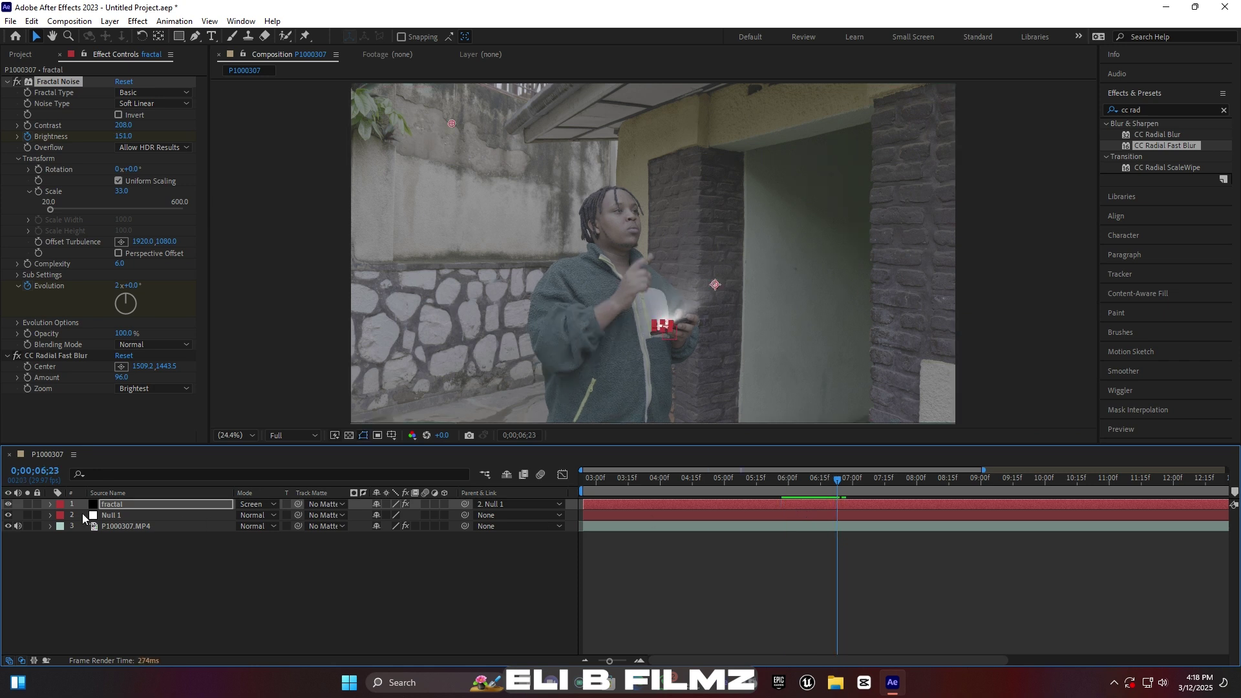
{"action": "left_click", "coordinate": [51, 505]}
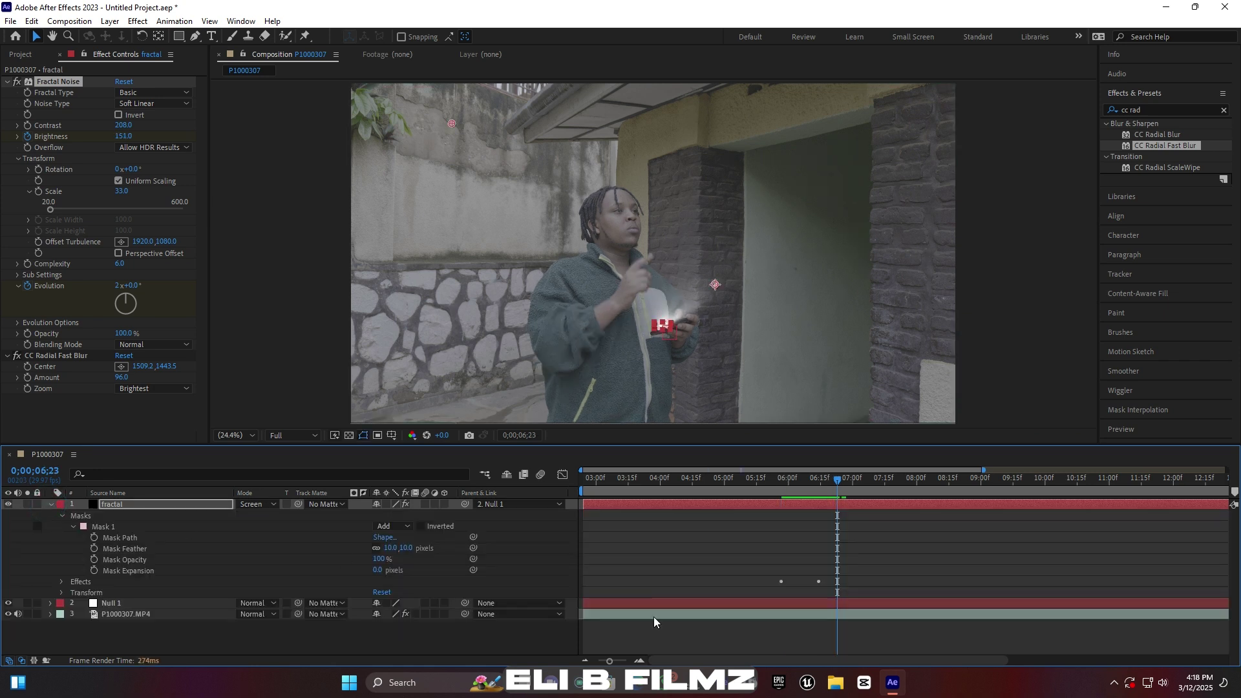
{"action": "left_click", "coordinate": [62, 582]}
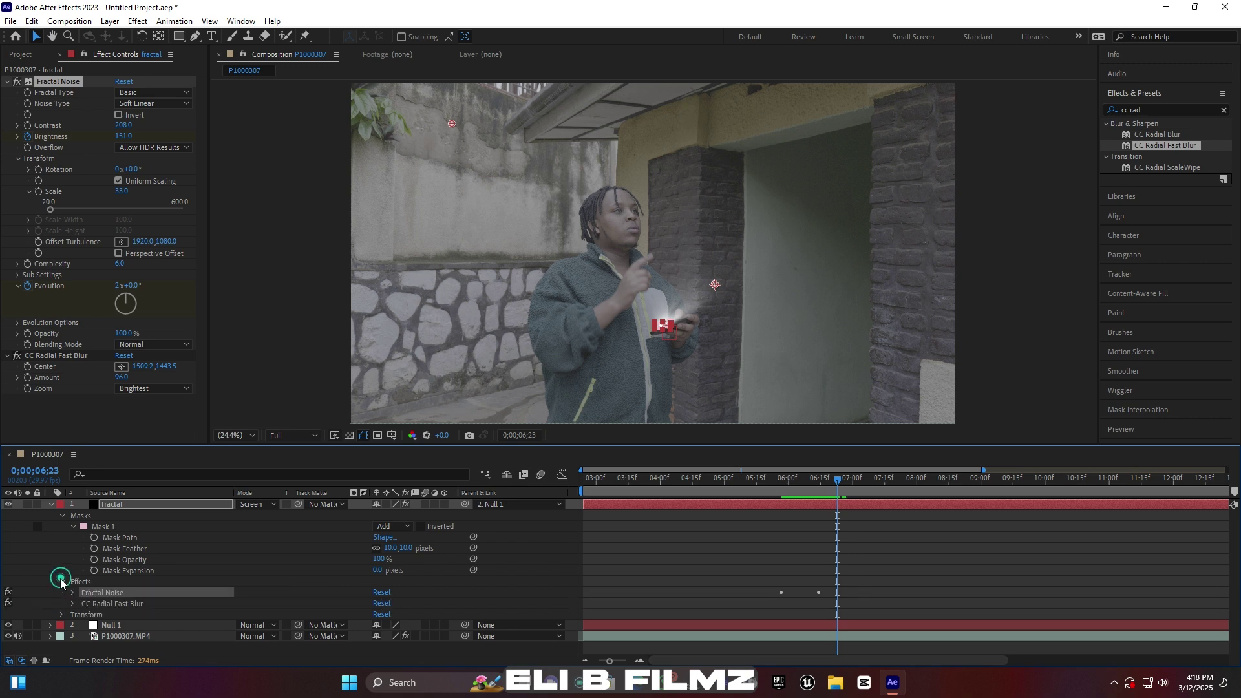
{"action": "left_click", "coordinate": [72, 605]}
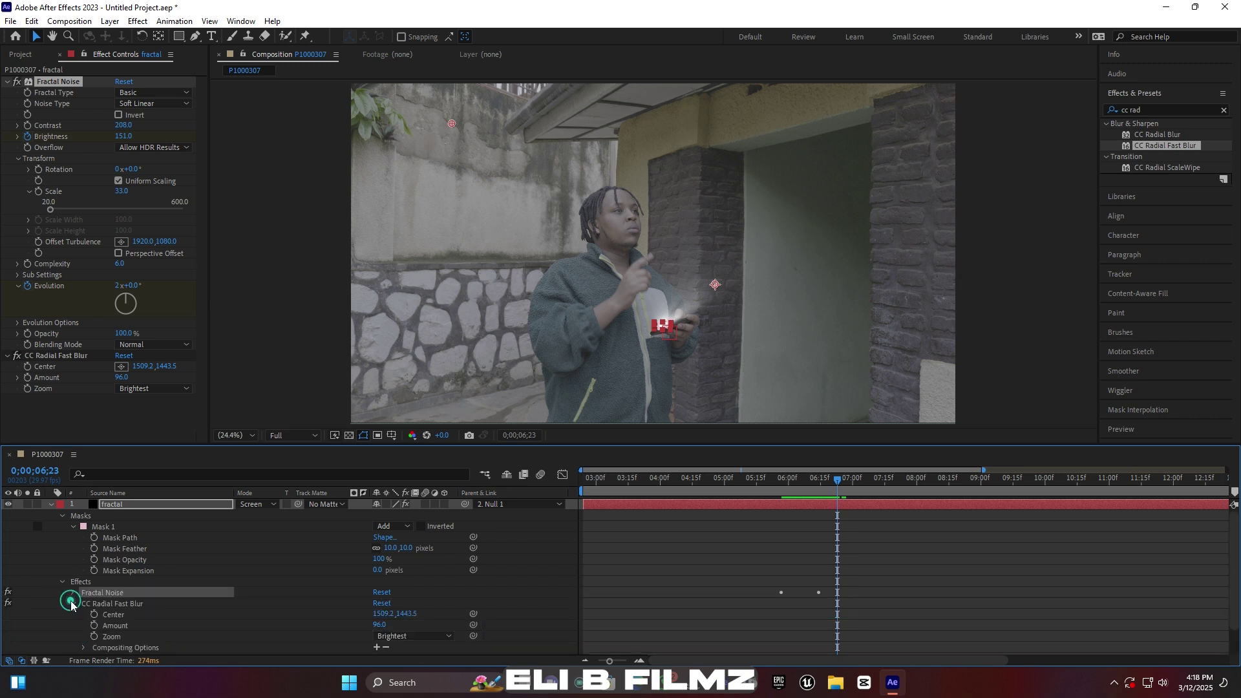
{"action": "left_click", "coordinate": [72, 594]}
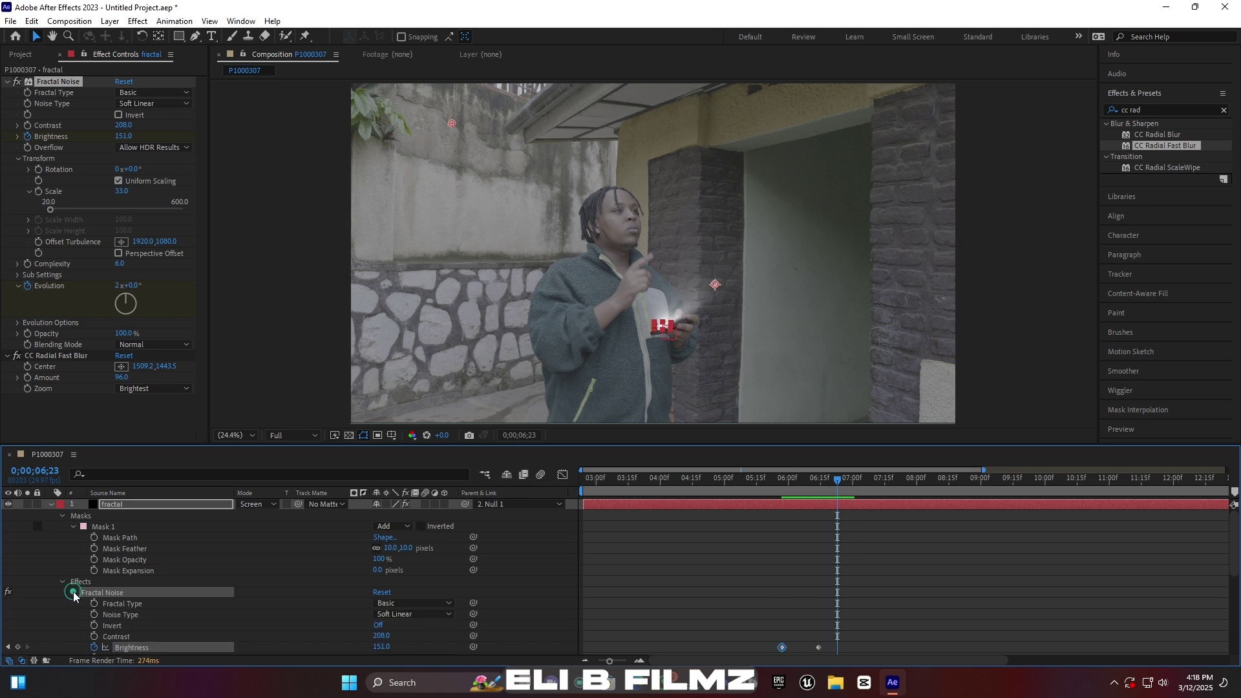
Apply Easy Ease to both Fractal Noise Brightness keyframes.
{"action": "scroll", "coordinate": [424, 592], "scroll_direction": "down", "scroll_amount": 3}
{"action": "left_click_drag", "start_coordinate": [763, 537], "coordinate": [834, 562]}
{"action": "left_click", "coordinate": [888, 561]}
{"action": "right_click", "coordinate": [835, 561]}
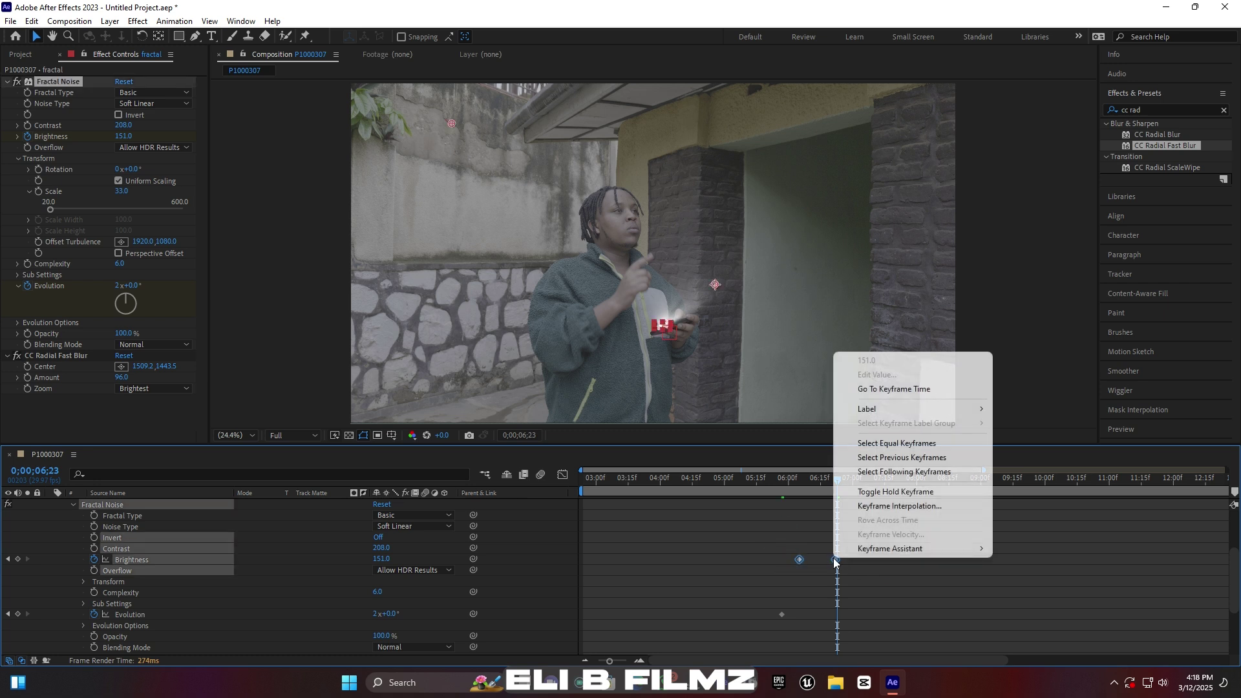
{"action": "mouse_move", "coordinate": [895, 549]}
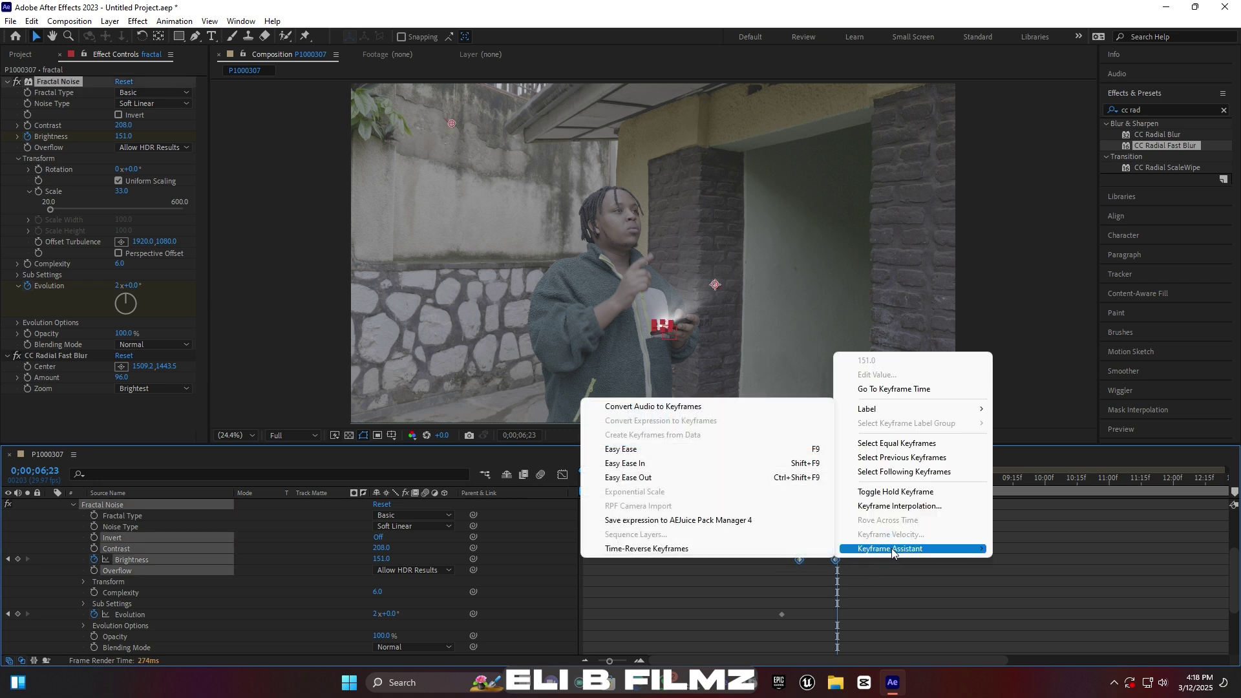
{"action": "left_click", "coordinate": [802, 449]}
Preview the eased glowing beam from before it appears.
{"action": "left_click_drag", "start_coordinate": [794, 478], "coordinate": [784, 483]}
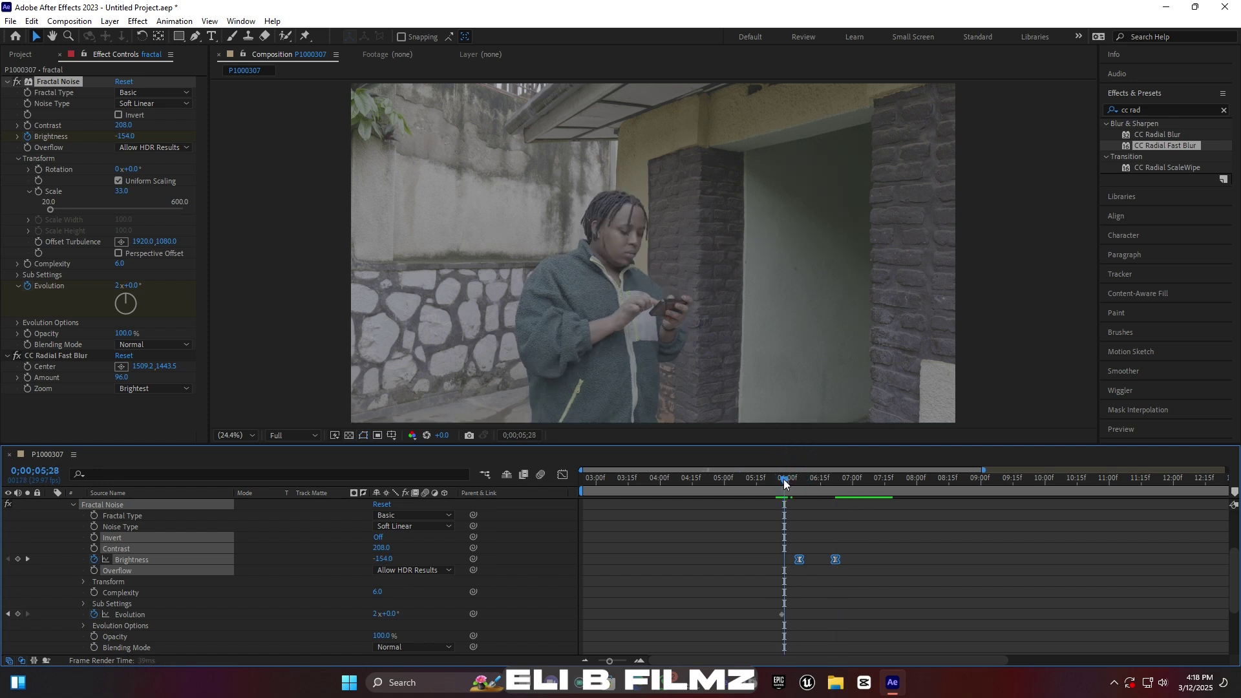
{"action": "key", "text": "space"}
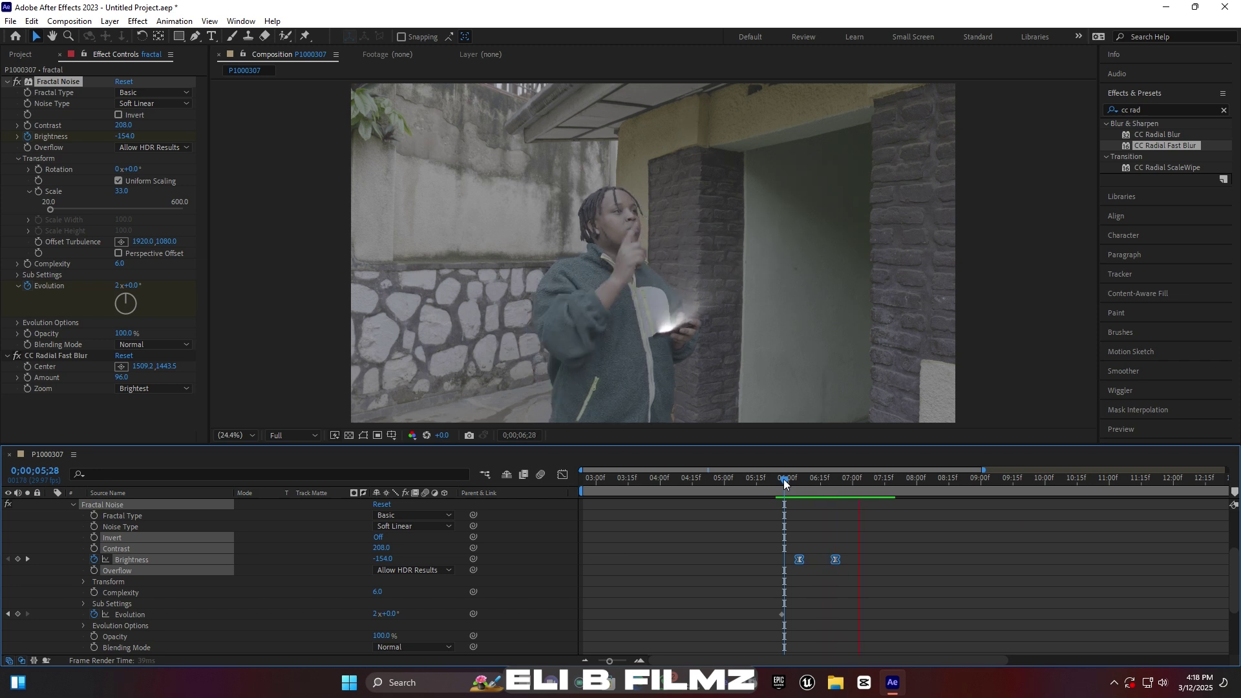
{"action": "key", "text": "space"}
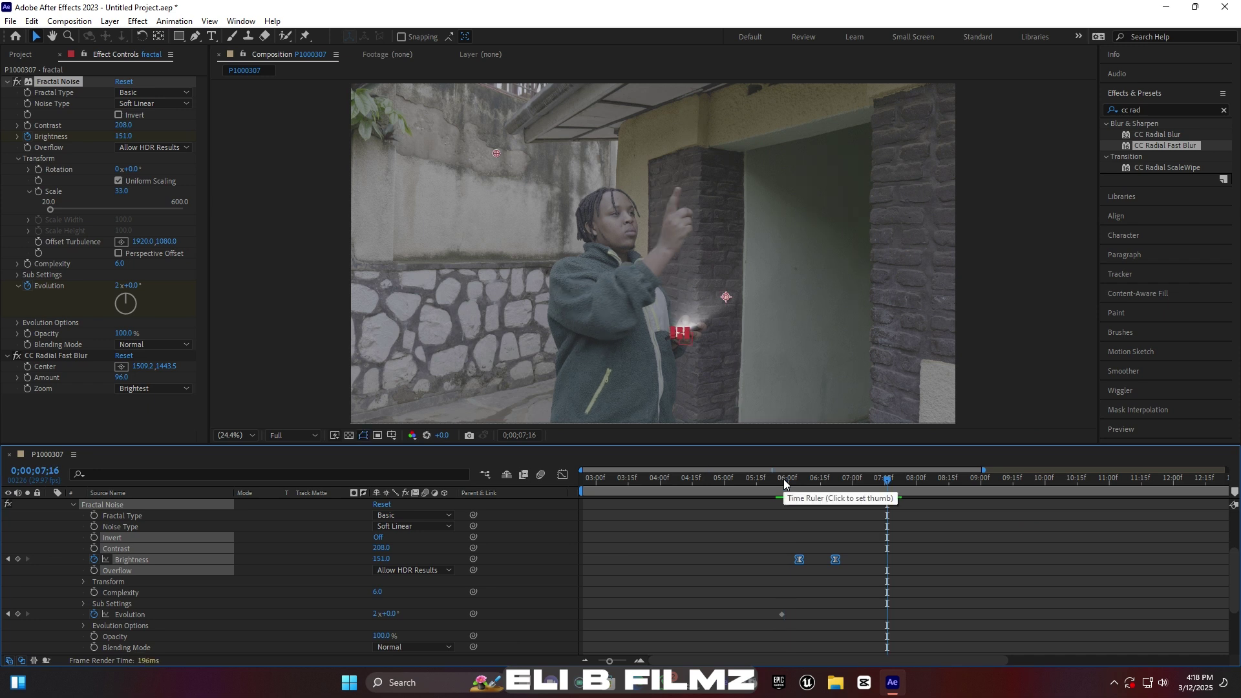
{"action": "scroll", "coordinate": [56, 518], "scroll_direction": "up", "scroll_amount": 3}
Create a new black 3840×2160 solid named 'mask' via New > Solid.
{"action": "left_click", "coordinate": [51, 504]}
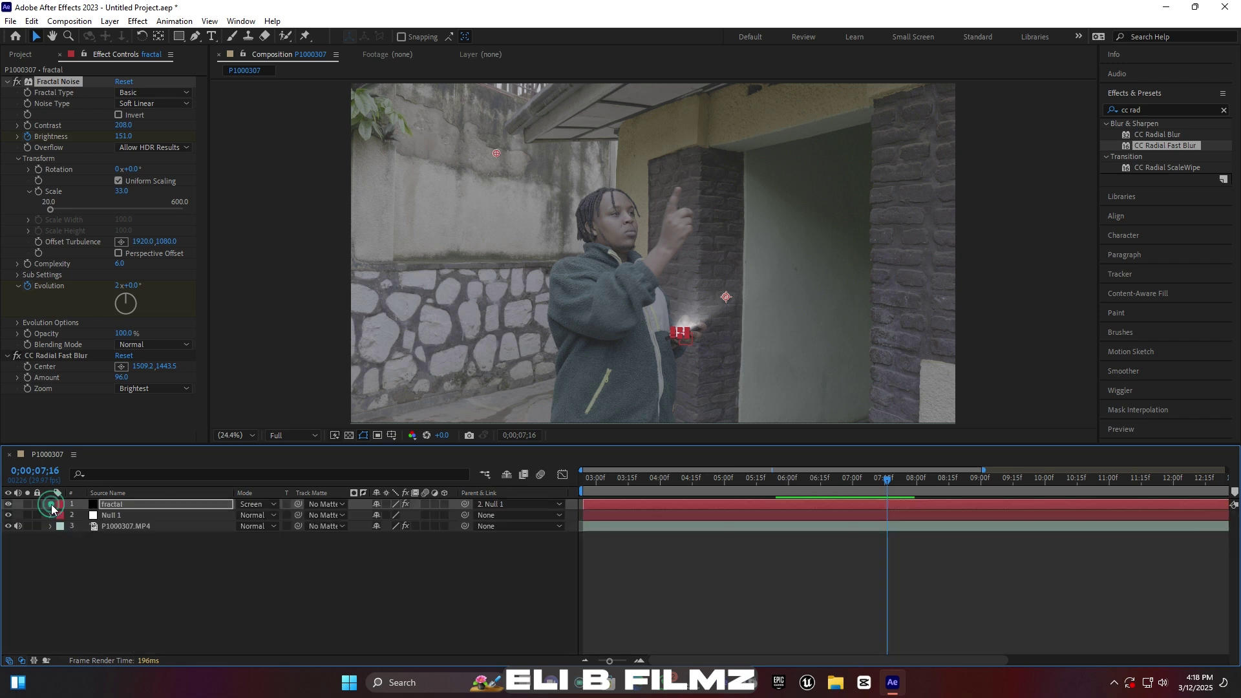
{"action": "left_click", "coordinate": [285, 580]}
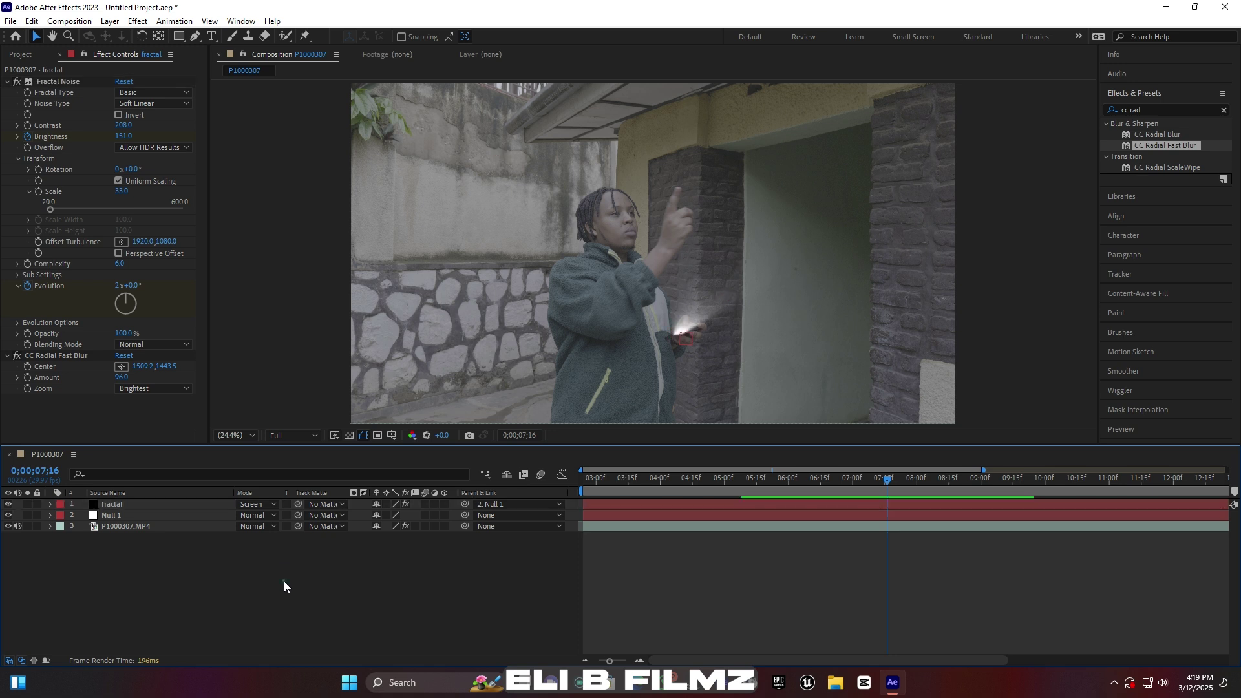
{"action": "right_click", "coordinate": [312, 591]}
{"action": "left_click", "coordinate": [382, 426]}
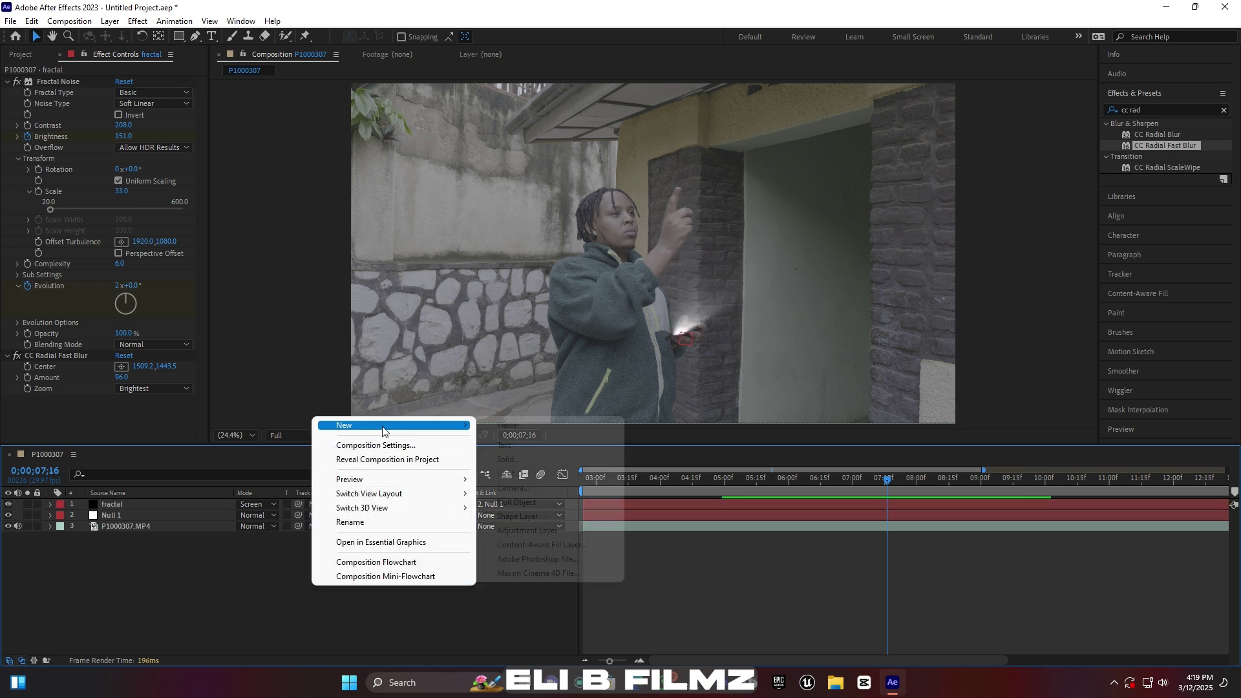
{"action": "left_click", "coordinate": [534, 460]}
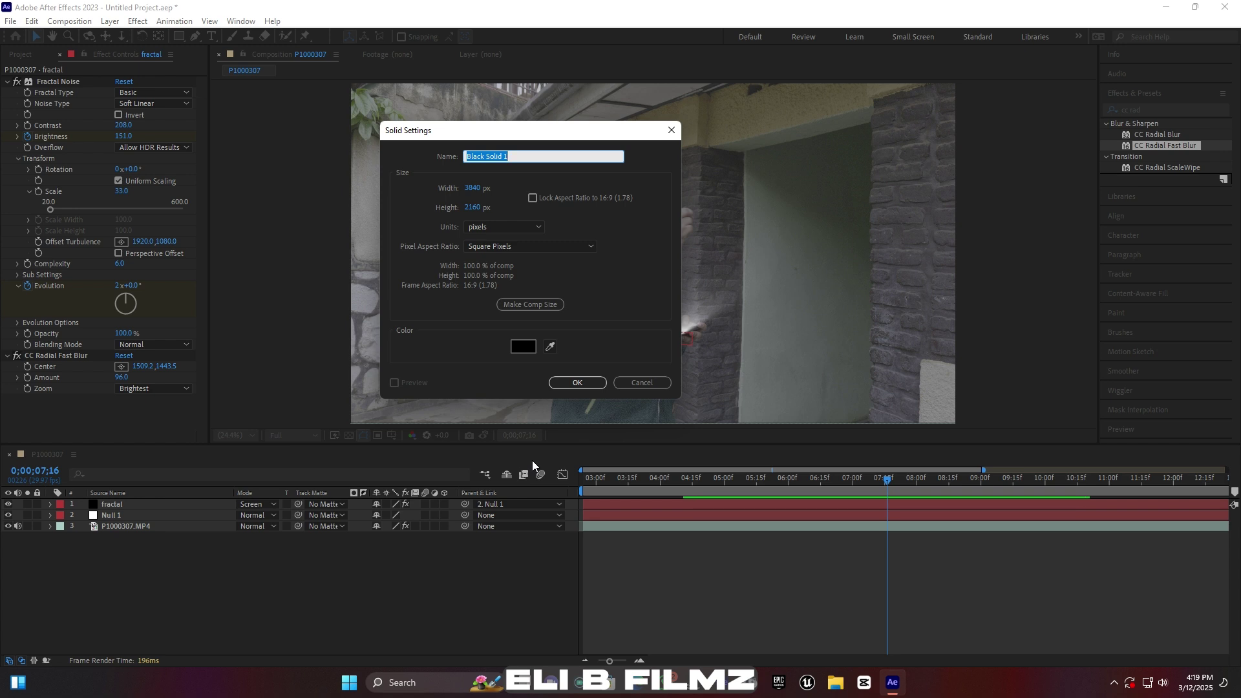
{"action": "left_click_drag", "start_coordinate": [528, 156], "coordinate": [409, 163]}
{"action": "type", "text": "mask"}
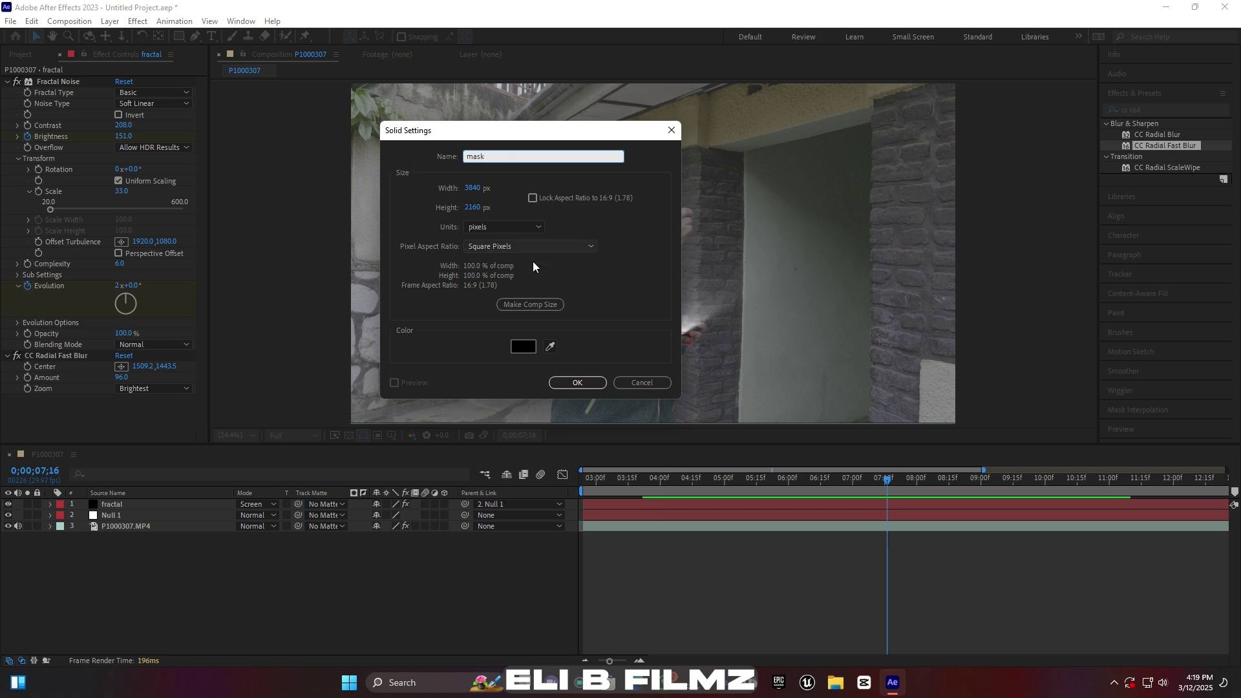
{"action": "left_click", "coordinate": [577, 382]}
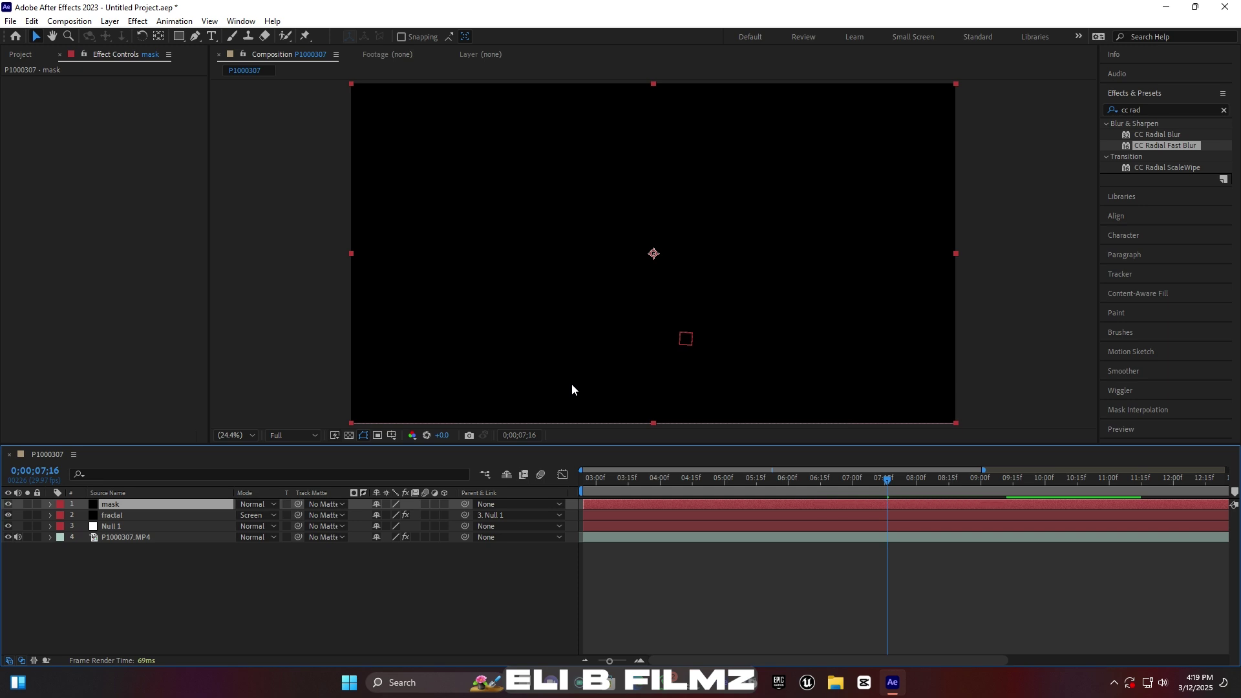
Hide the mask solid, go to frame 6;17, and zoom to 200% on the hands and phone.
{"action": "left_click", "coordinate": [7, 505]}
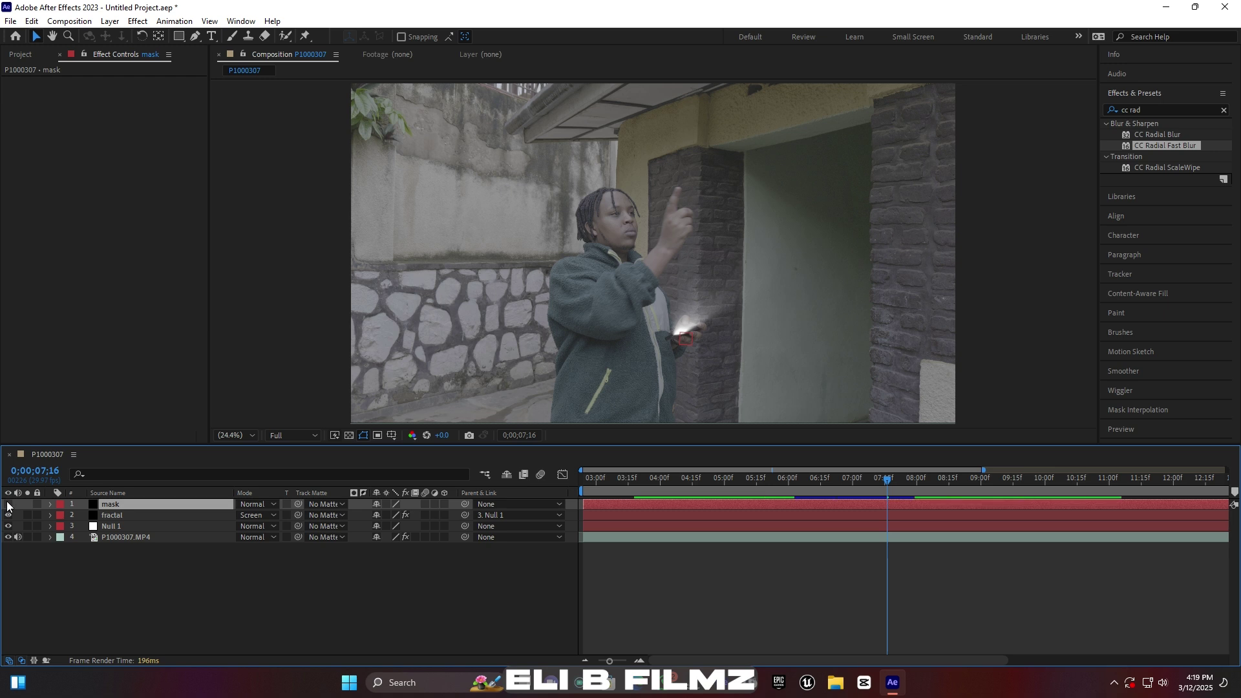
{"action": "scroll", "coordinate": [715, 352], "scroll_direction": "up", "scroll_amount": 1}
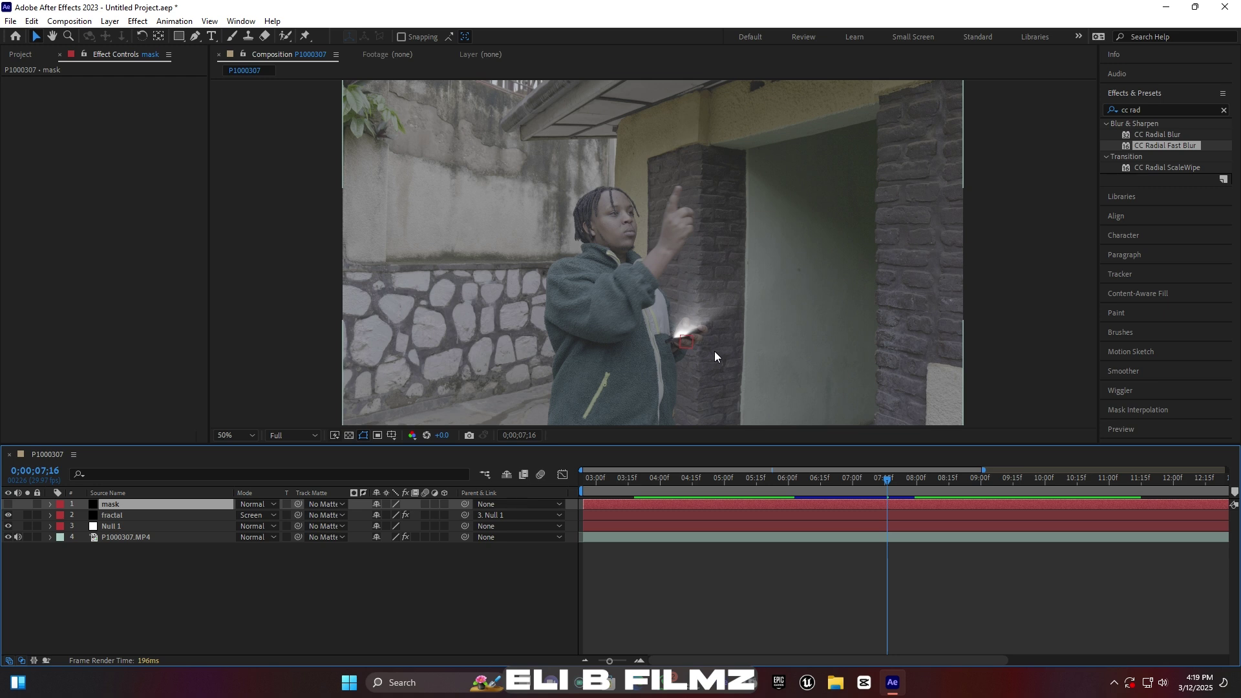
{"action": "scroll", "coordinate": [715, 352], "scroll_direction": "up", "scroll_amount": 2}
{"action": "left_click_drag", "start_coordinate": [885, 487], "coordinate": [825, 483]}
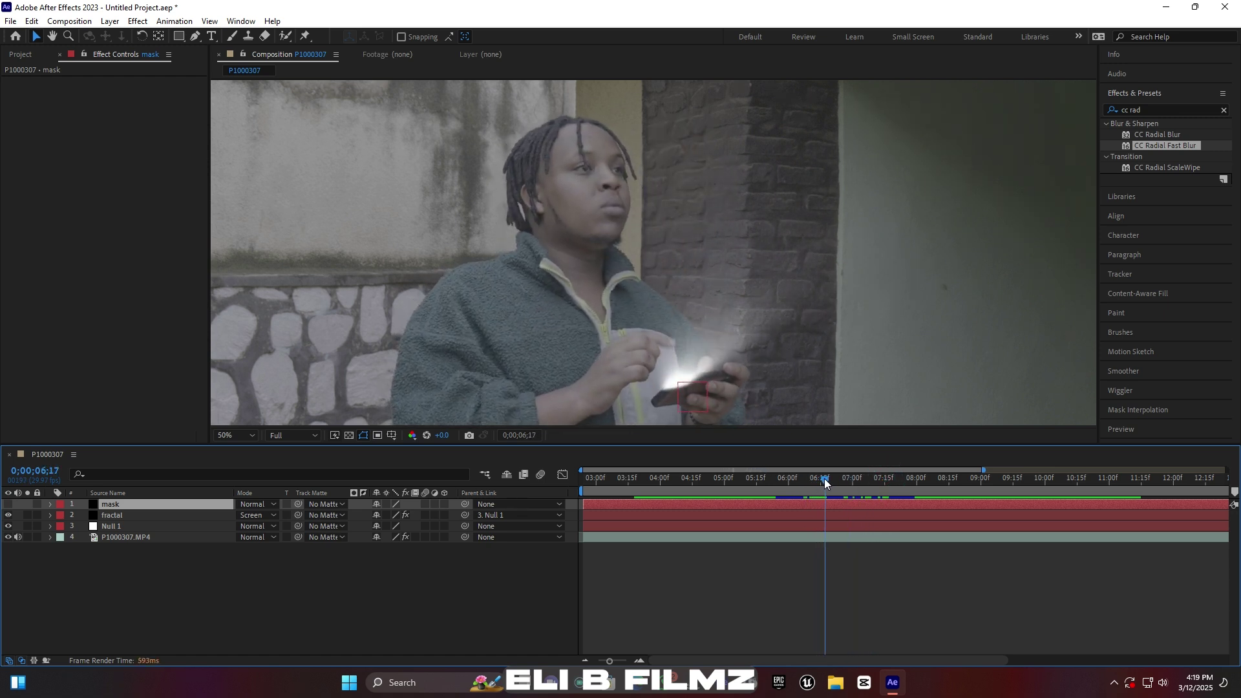
{"action": "scroll", "coordinate": [608, 349], "scroll_direction": "up", "scroll_amount": 2}
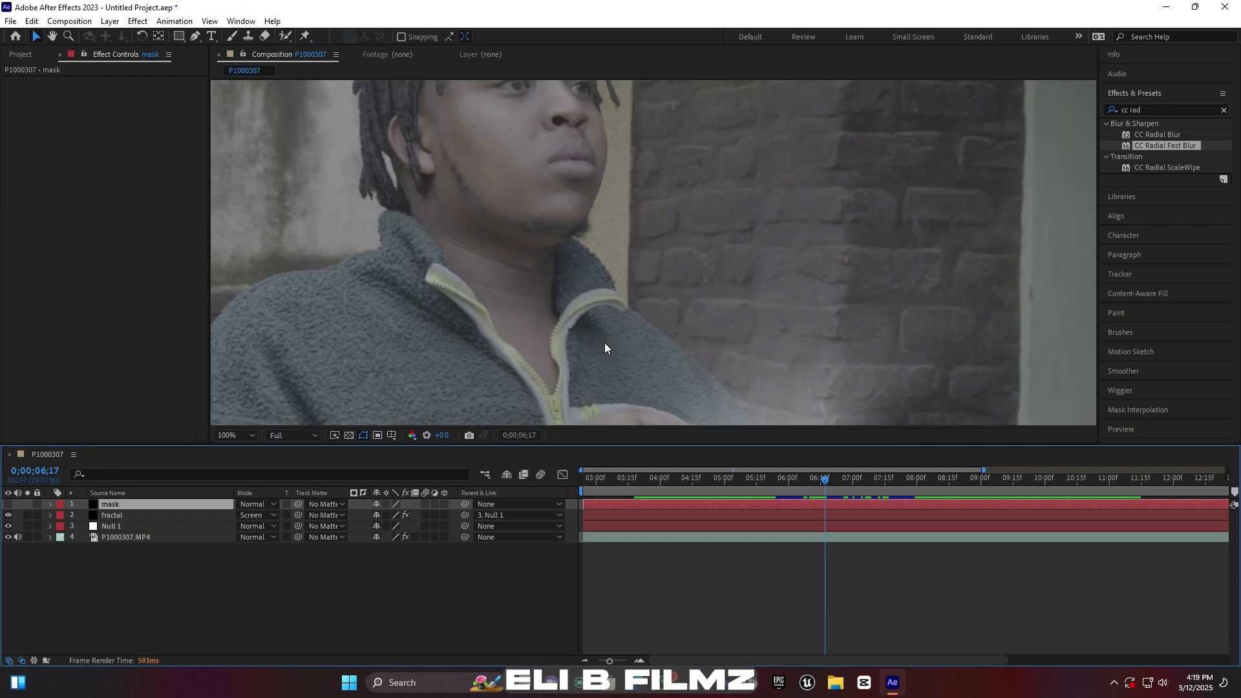
{"action": "left_click", "coordinate": [52, 36]}
{"action": "left_click_drag", "start_coordinate": [660, 368], "coordinate": [617, 148]}
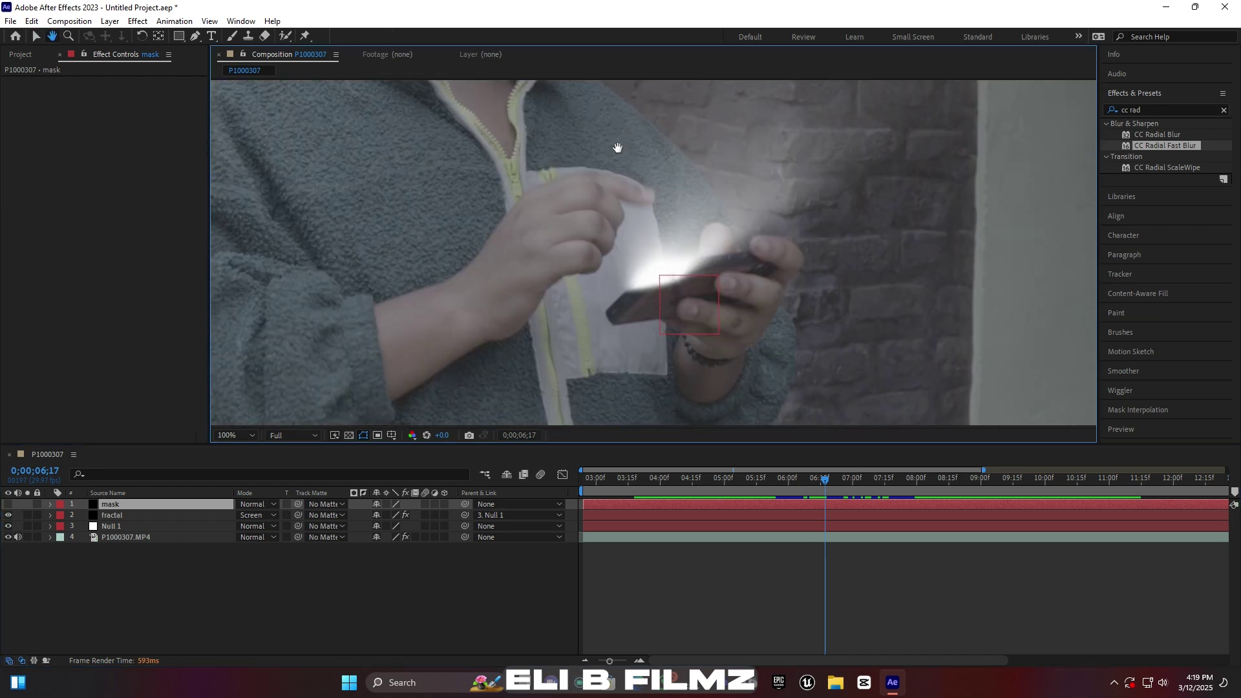
{"action": "scroll", "coordinate": [702, 266], "scroll_direction": "up", "scroll_amount": 1}
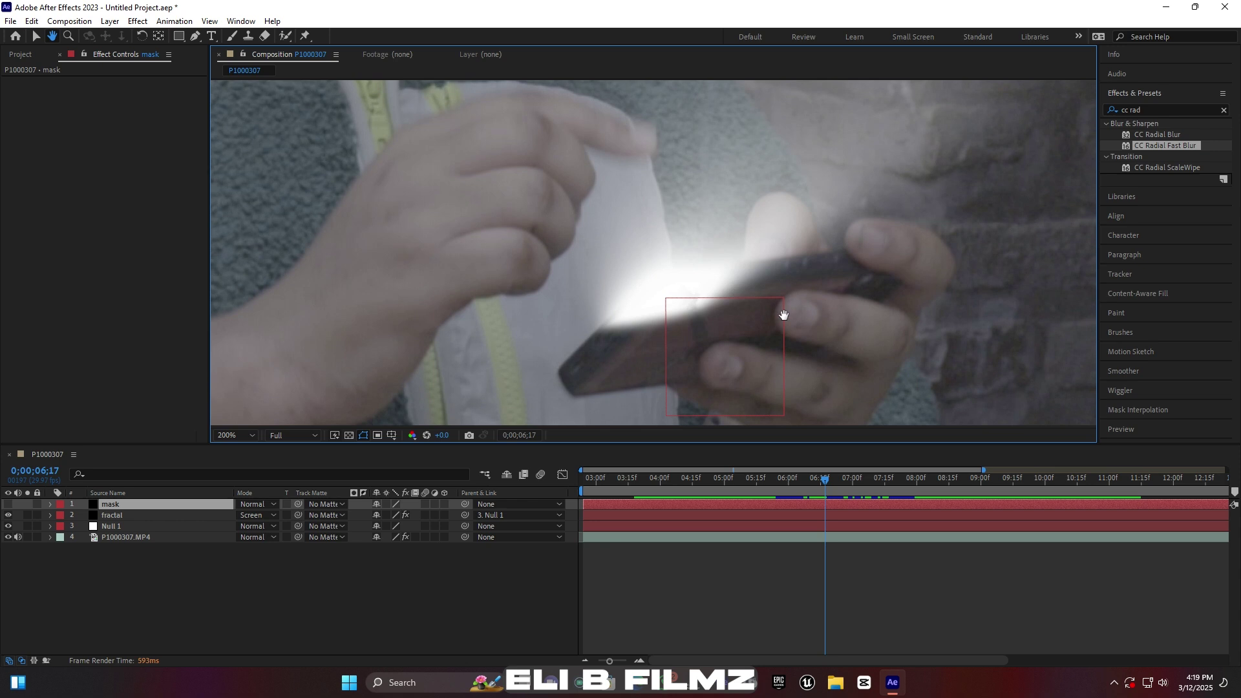
{"action": "left_click", "coordinate": [197, 36]}
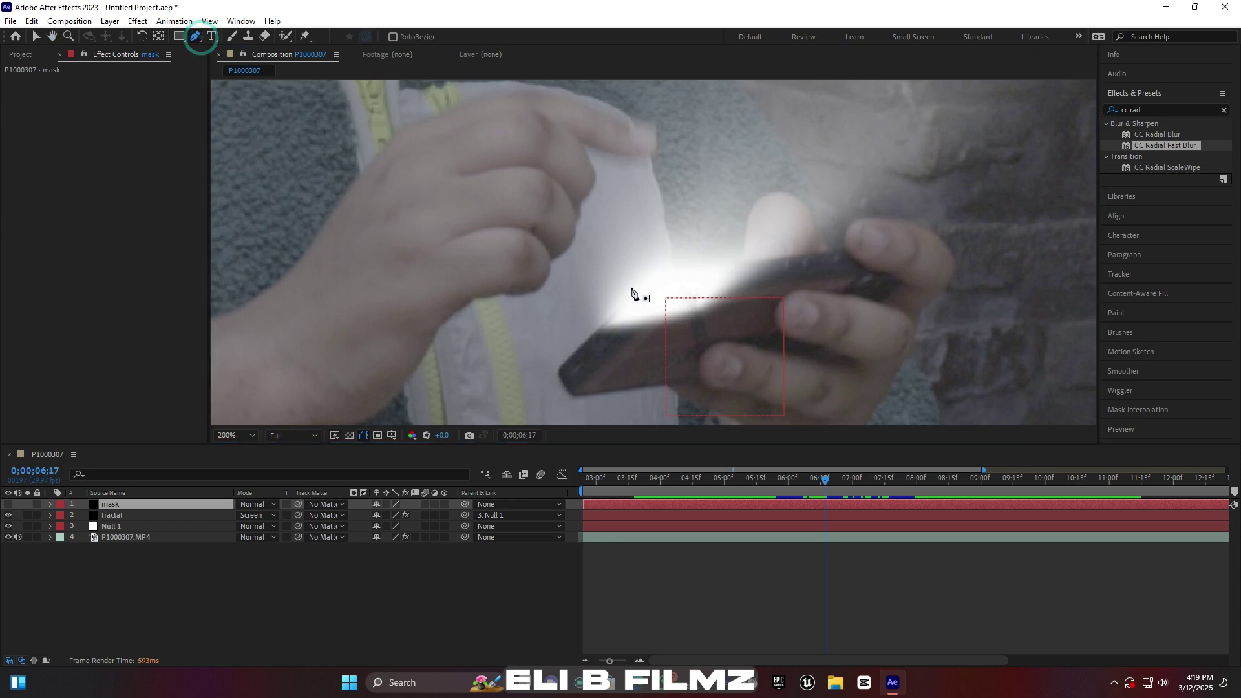
Draw a closed curved mask around the phone's beam and set it as the fractal layer's track matte.
{"action": "left_click", "coordinate": [585, 342]}
{"action": "left_click", "coordinate": [646, 275]}
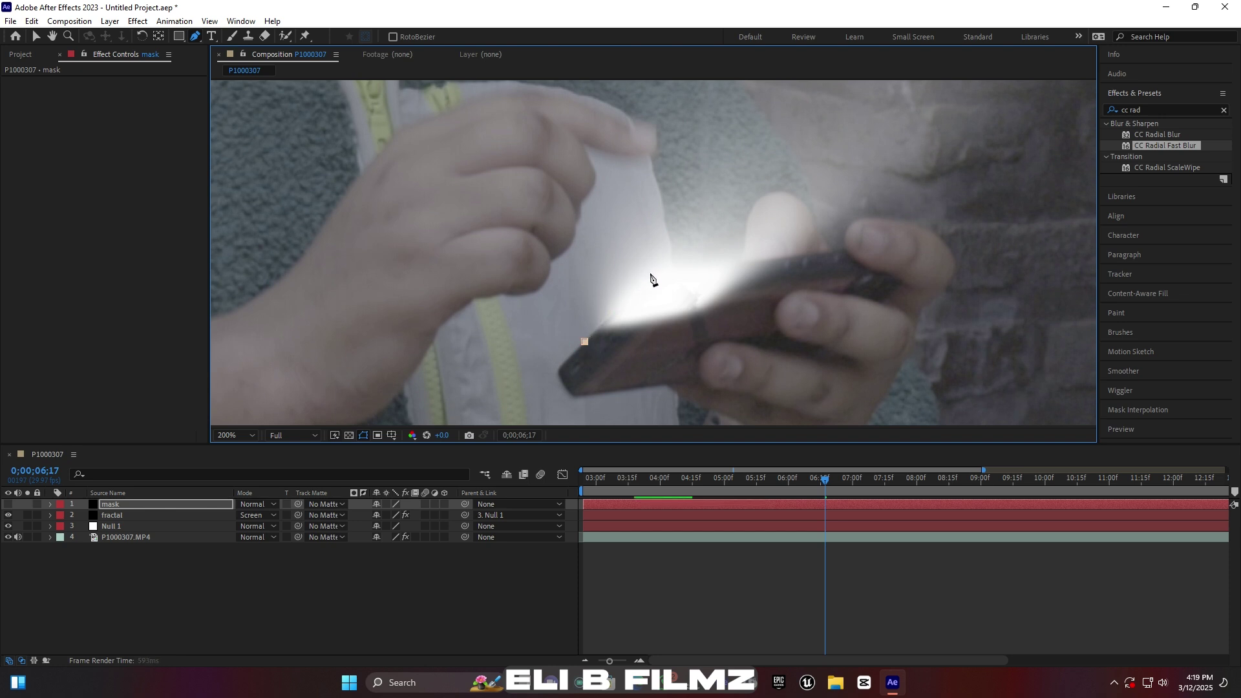
{"action": "left_click_drag", "start_coordinate": [653, 278], "coordinate": [717, 268]}
{"action": "left_click", "coordinate": [711, 267]}
{"action": "left_click_drag", "start_coordinate": [801, 256], "coordinate": [819, 260]}
{"action": "left_click", "coordinate": [843, 250]}
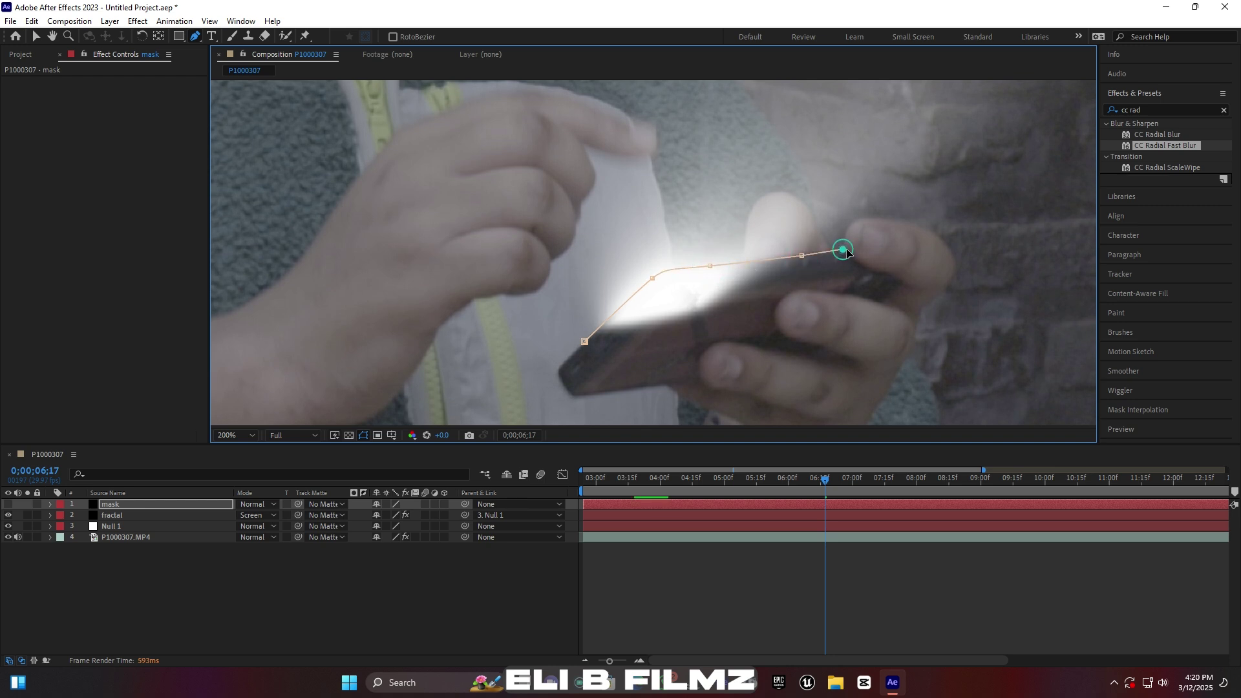
{"action": "left_click", "coordinate": [821, 282]}
{"action": "left_click", "coordinate": [748, 317]}
{"action": "left_click", "coordinate": [676, 347]}
{"action": "left_click", "coordinate": [585, 343]}
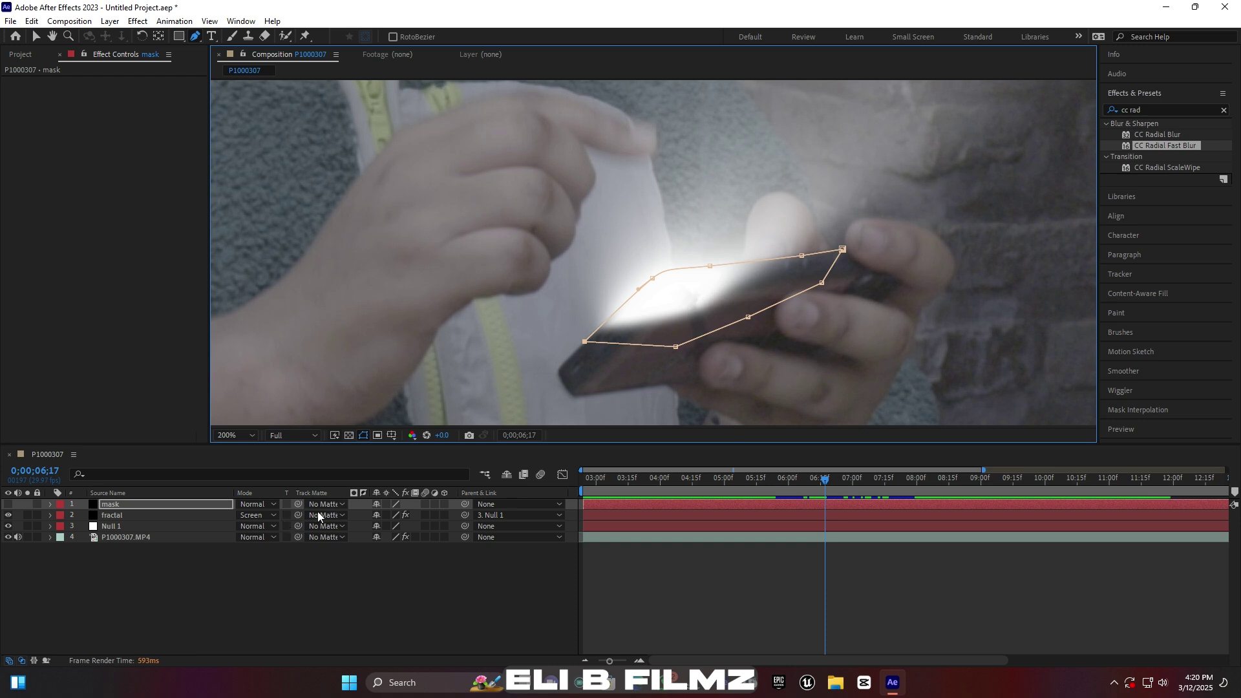
{"action": "left_click_drag", "start_coordinate": [298, 514], "coordinate": [185, 505]}
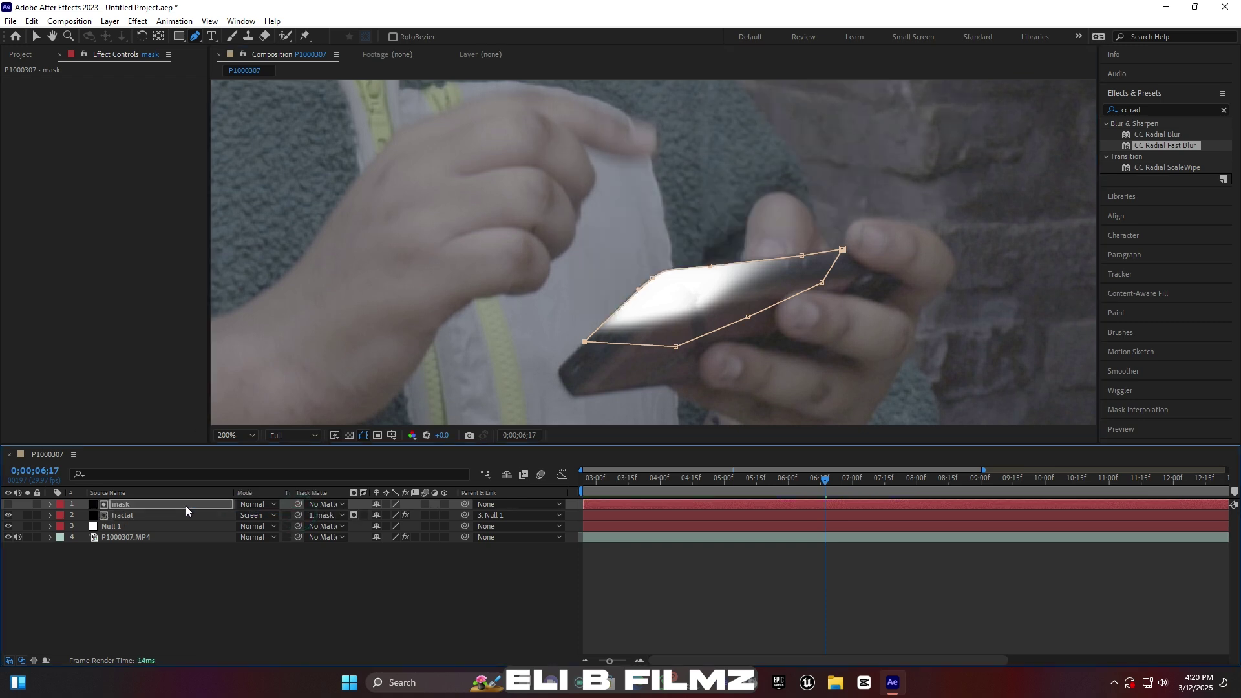
Invert the fractal layer's track matte and parent the mask layer to Null 1.
{"action": "left_click", "coordinate": [363, 514]}
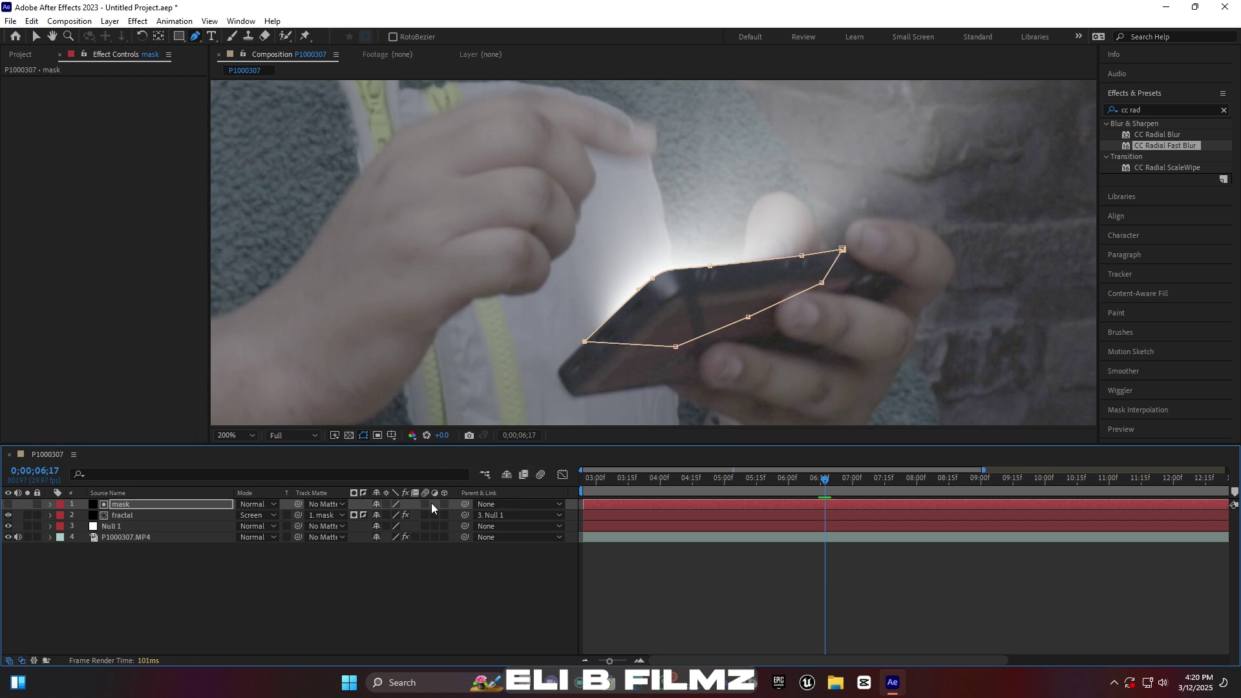
{"action": "left_click_drag", "start_coordinate": [465, 504], "coordinate": [141, 528]}
{"action": "left_click_drag", "start_coordinate": [831, 478], "coordinate": [829, 450]}
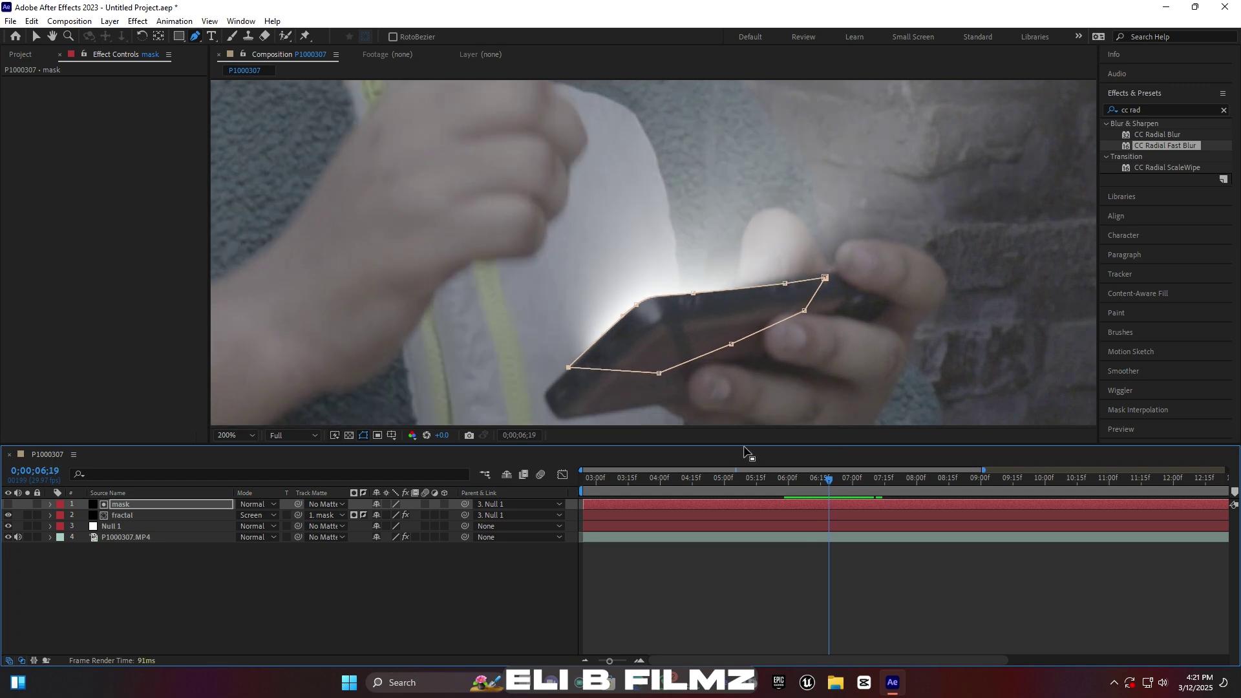
Fit the frame in the viewer and review the glow at a later frame.
{"action": "left_click", "coordinate": [252, 434]}
{"action": "left_click", "coordinate": [250, 220]}
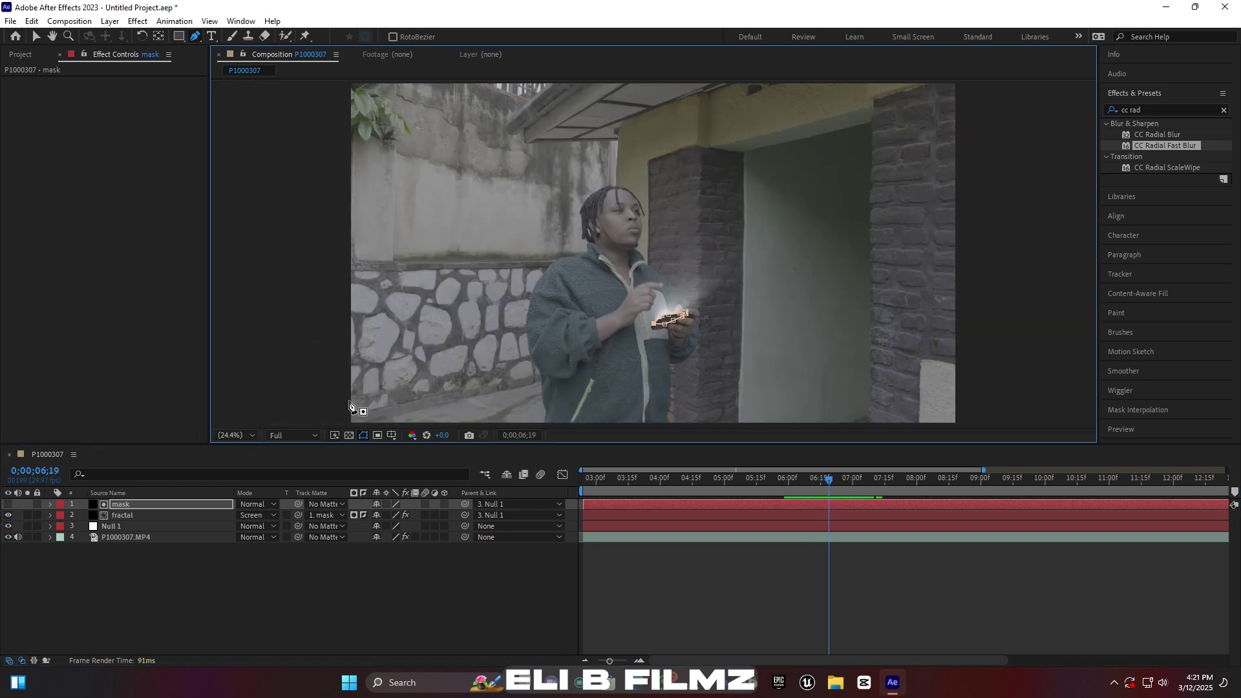
{"action": "left_click", "coordinate": [689, 585]}
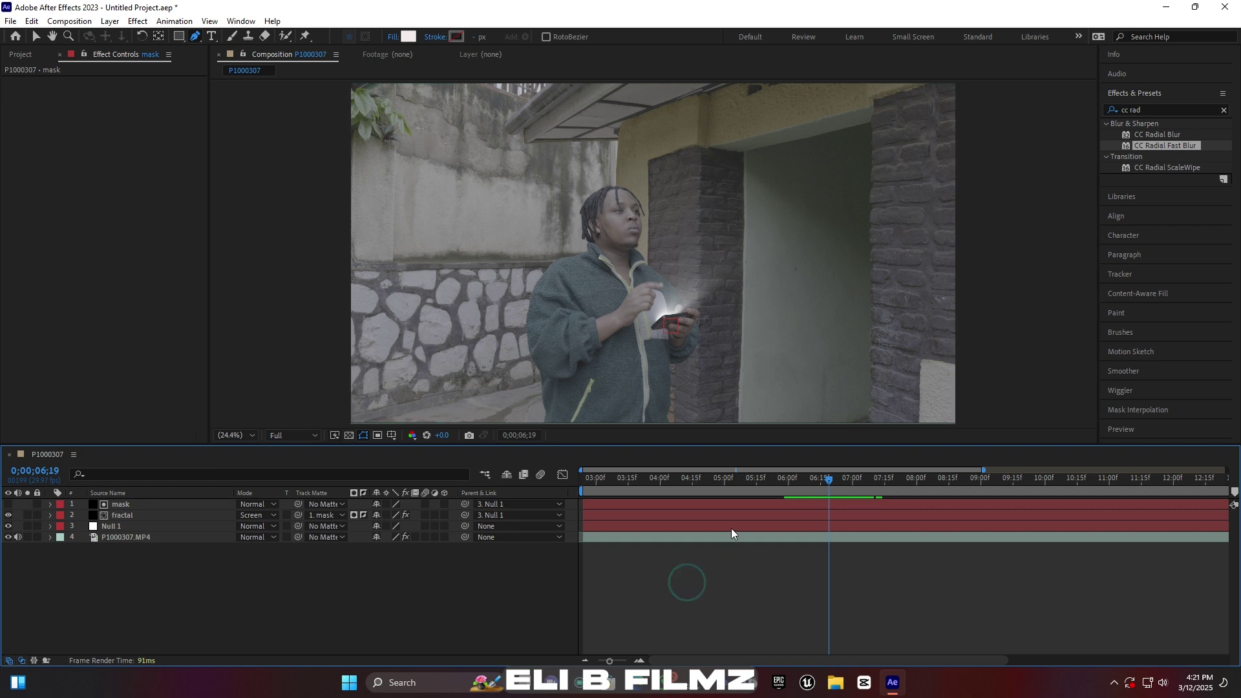
{"action": "left_click_drag", "start_coordinate": [837, 478], "coordinate": [804, 472]}
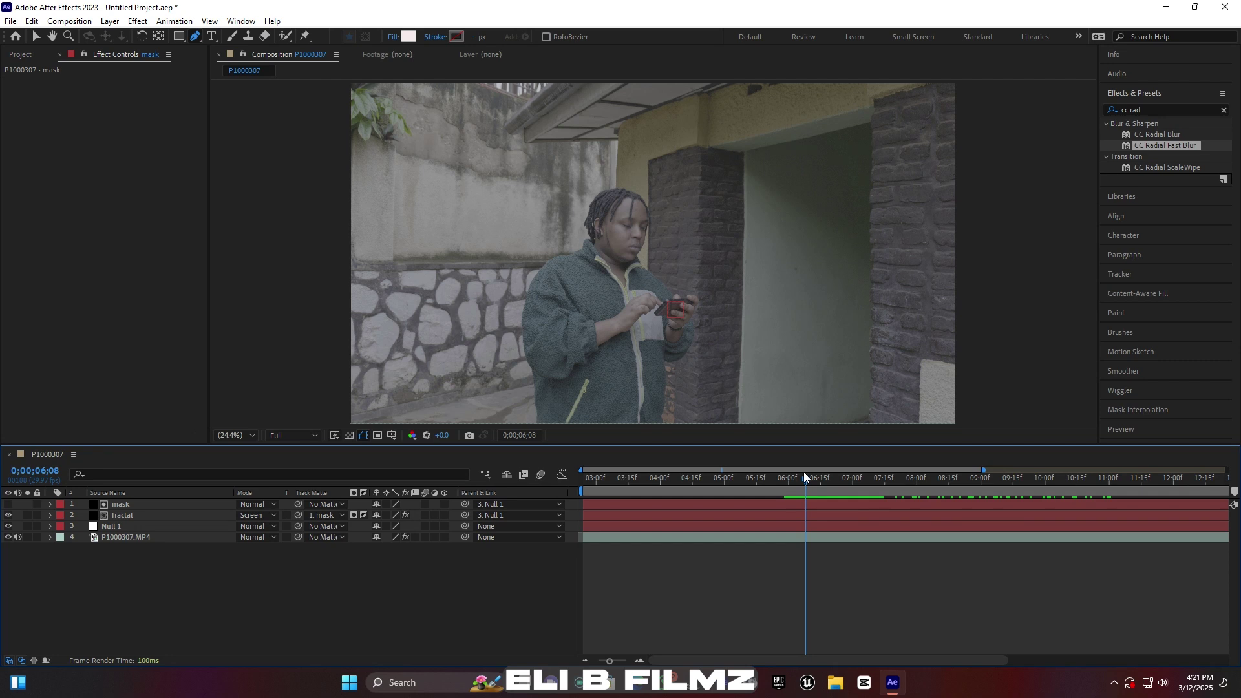
{"action": "left_click", "coordinate": [20, 55]}
Import HOLA VIDEO.mp4 and build a new HOLA VIDEO composition from it.
{"action": "double_click", "coordinate": [115, 315]}
{"action": "left_click", "coordinate": [231, 150]}
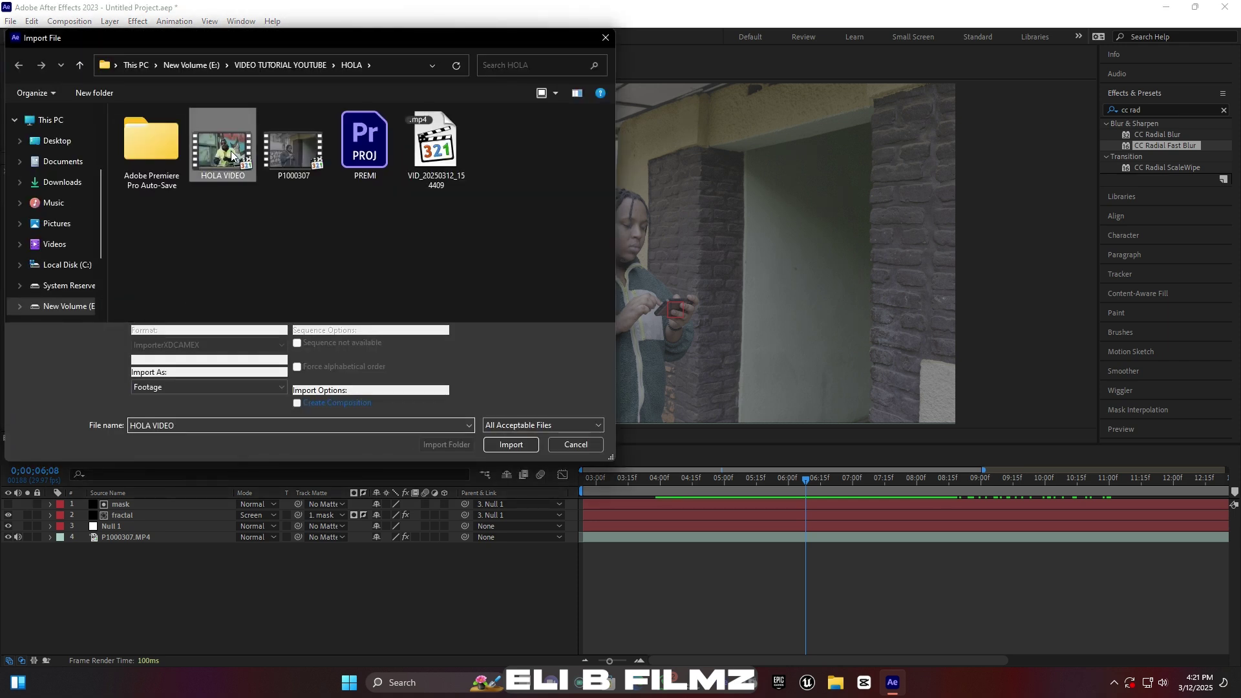
{"action": "double_click", "coordinate": [231, 150]}
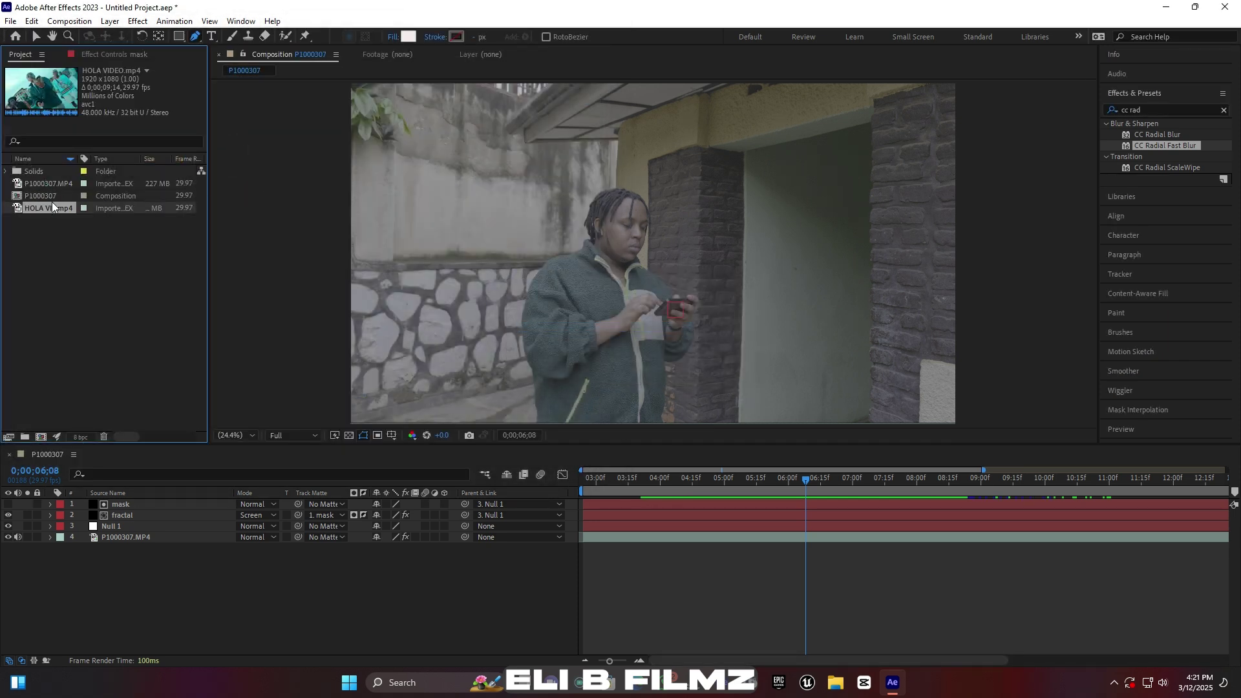
{"action": "left_click_drag", "start_coordinate": [41, 207], "coordinate": [41, 436]}
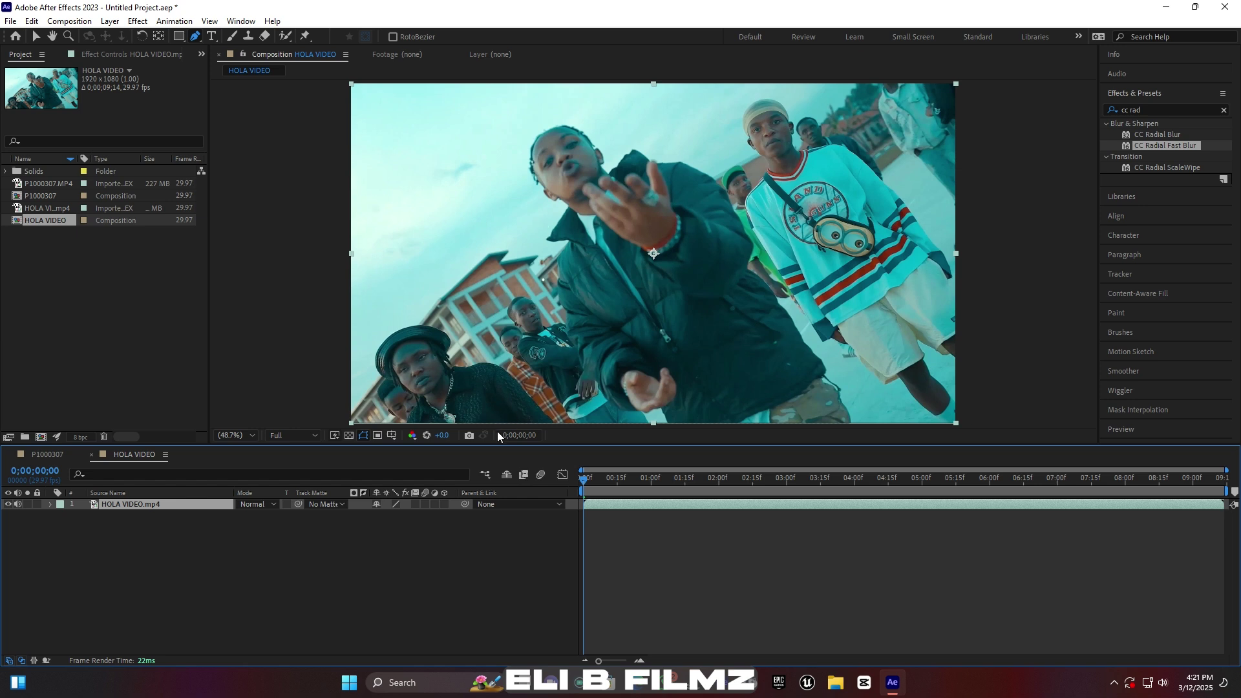
Move to a later frame and add a full-frame rectangular mask to the HOLA VIDEO clip.
{"action": "left_click_drag", "start_coordinate": [595, 484], "coordinate": [827, 487]}
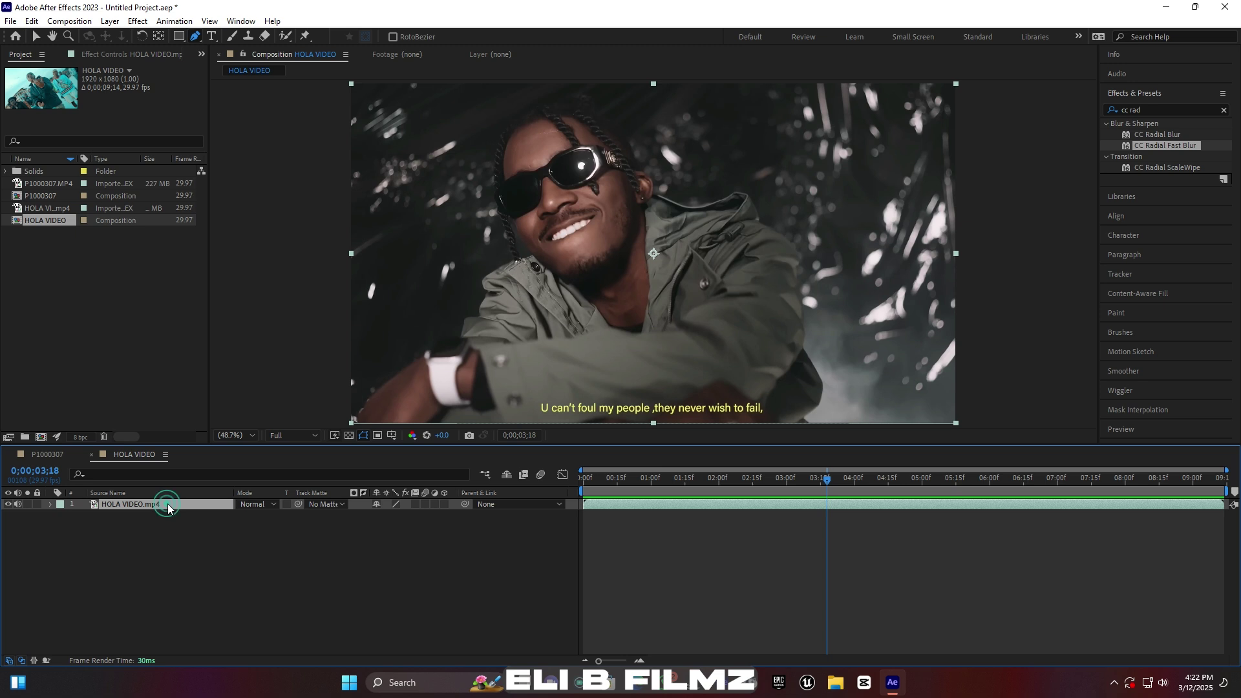
{"action": "left_click", "coordinate": [181, 37]}
{"action": "left_click_drag", "start_coordinate": [182, 40], "coordinate": [234, 52]}
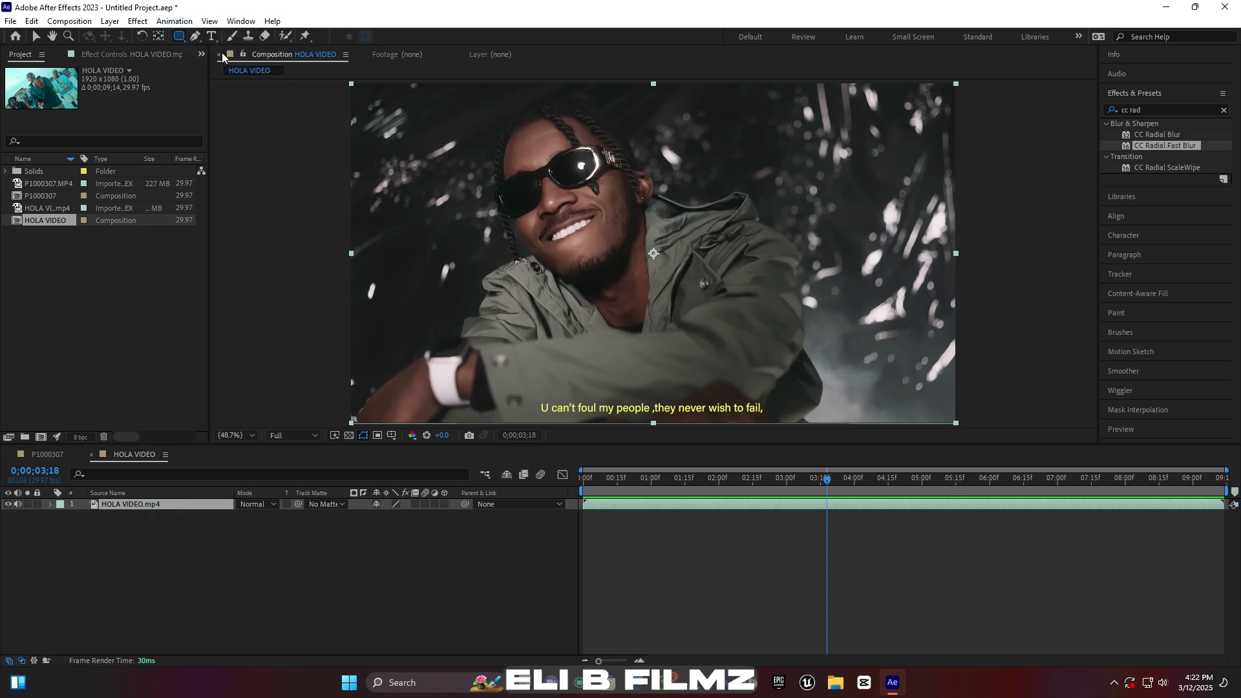
{"action": "double_click", "coordinate": [180, 37]}
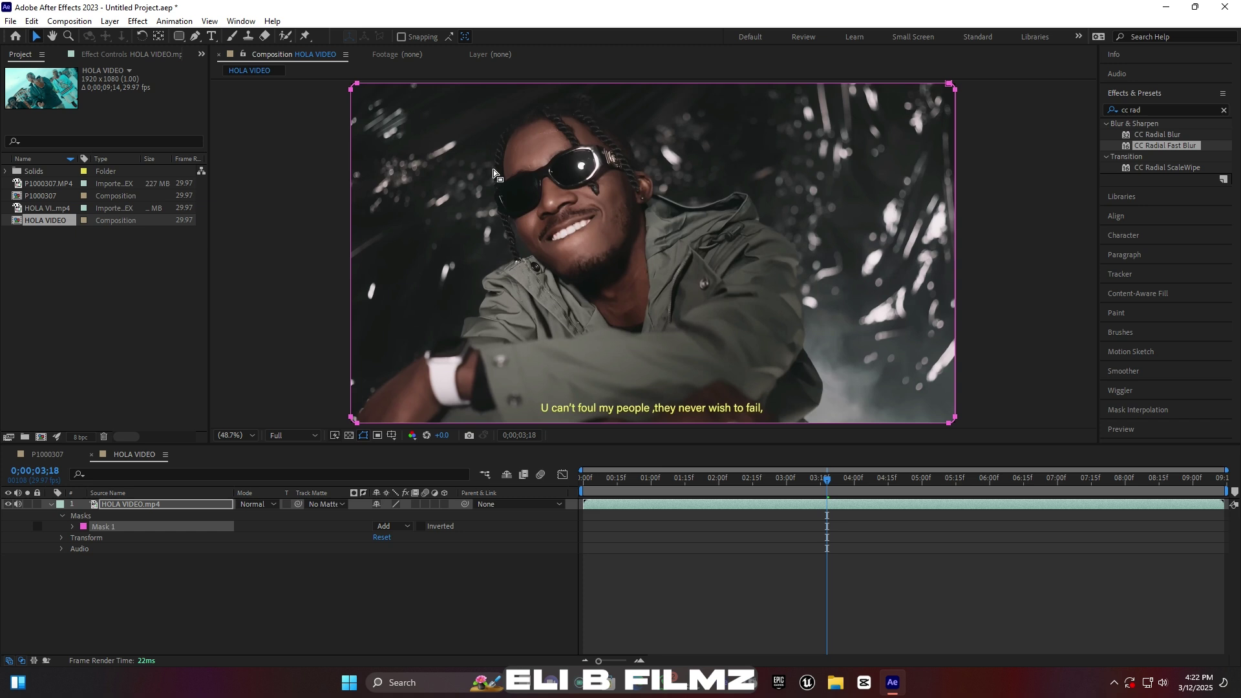
Shift-drag the mask's bottom-left corner inward, then return to the P1000307 composition.
{"action": "left_click", "coordinate": [357, 424]}
{"action": "left_click", "coordinate": [357, 424]}
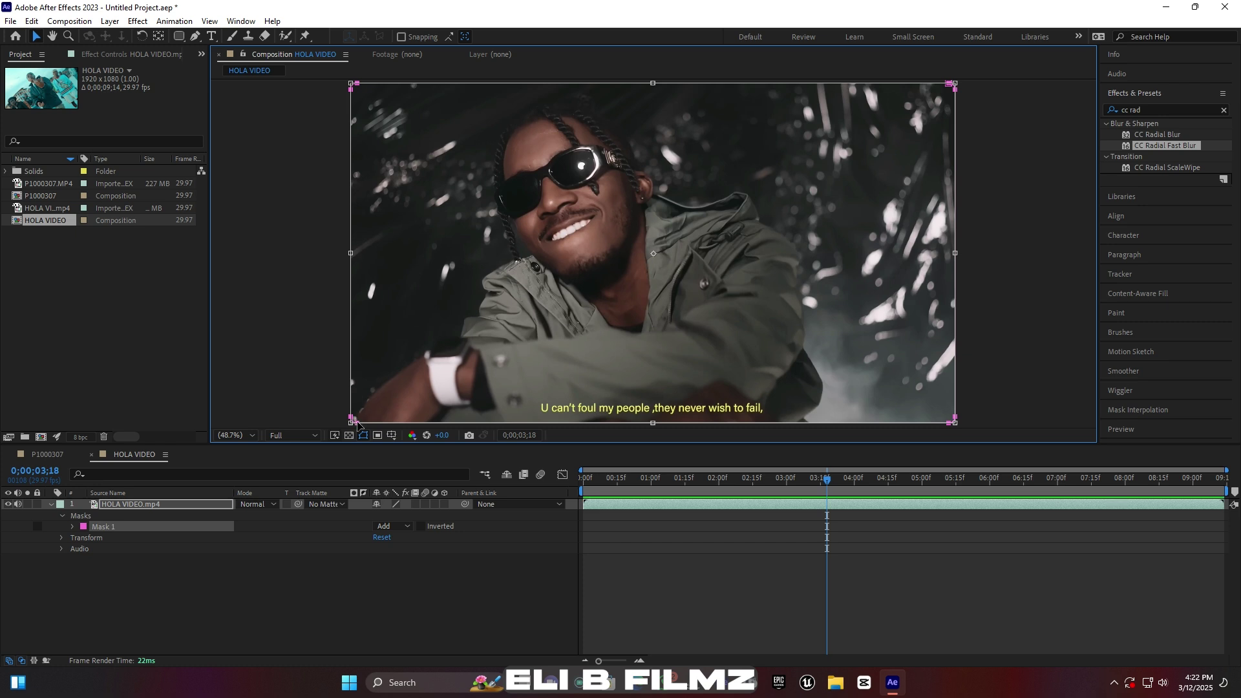
{"action": "left_click_drag", "start_coordinate": [350, 424], "coordinate": [375, 412]}
{"action": "key", "text": "shift"}
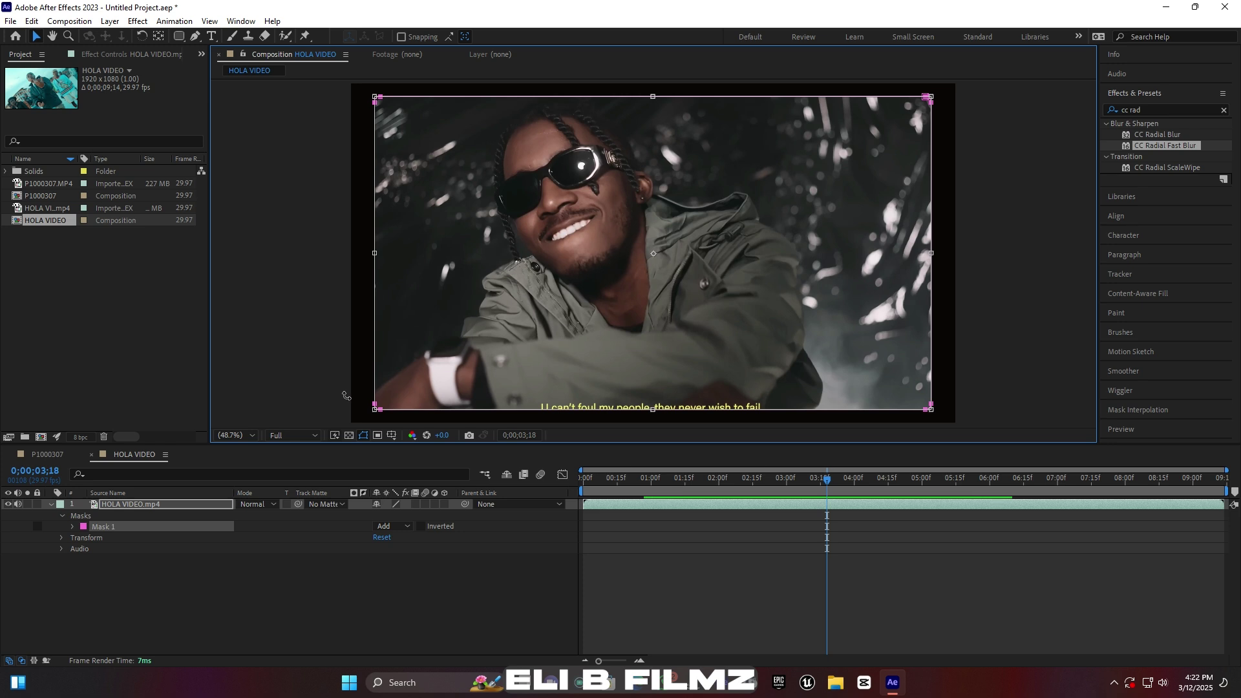
{"action": "left_click", "coordinate": [43, 454]}
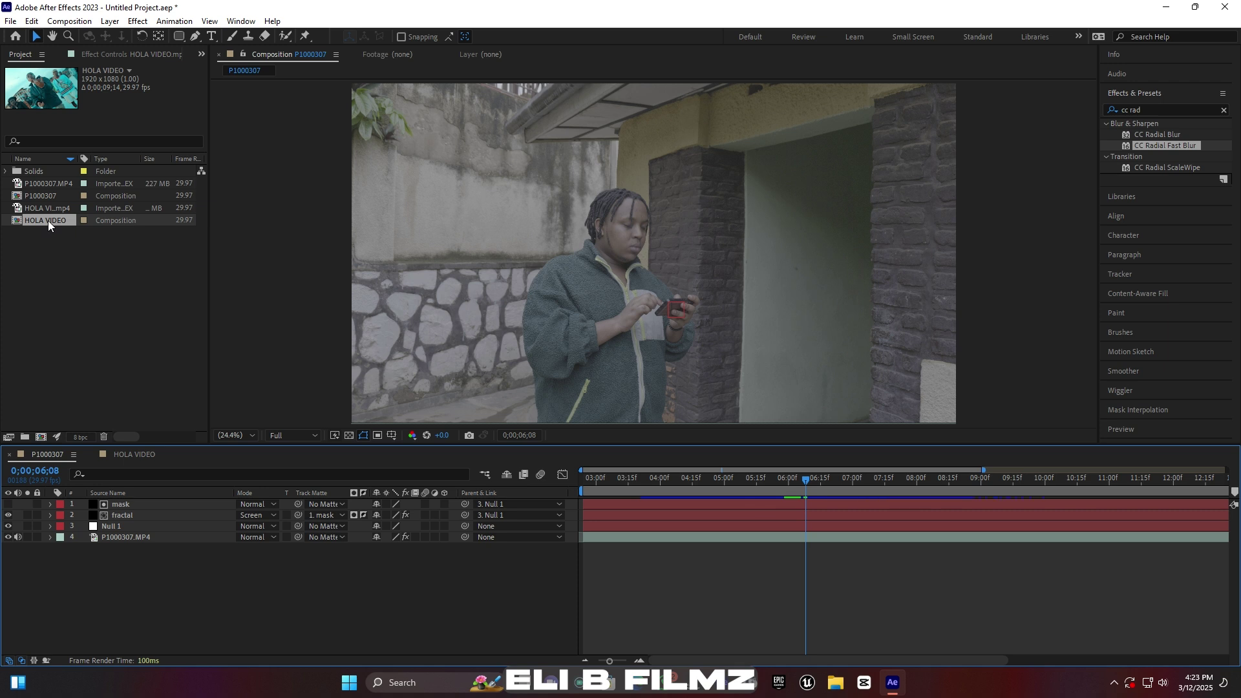
Add HOLA VIDEO to P1000307 as a 3D layer parented to Null 1.
{"action": "left_click_drag", "start_coordinate": [48, 220], "coordinate": [153, 494]}
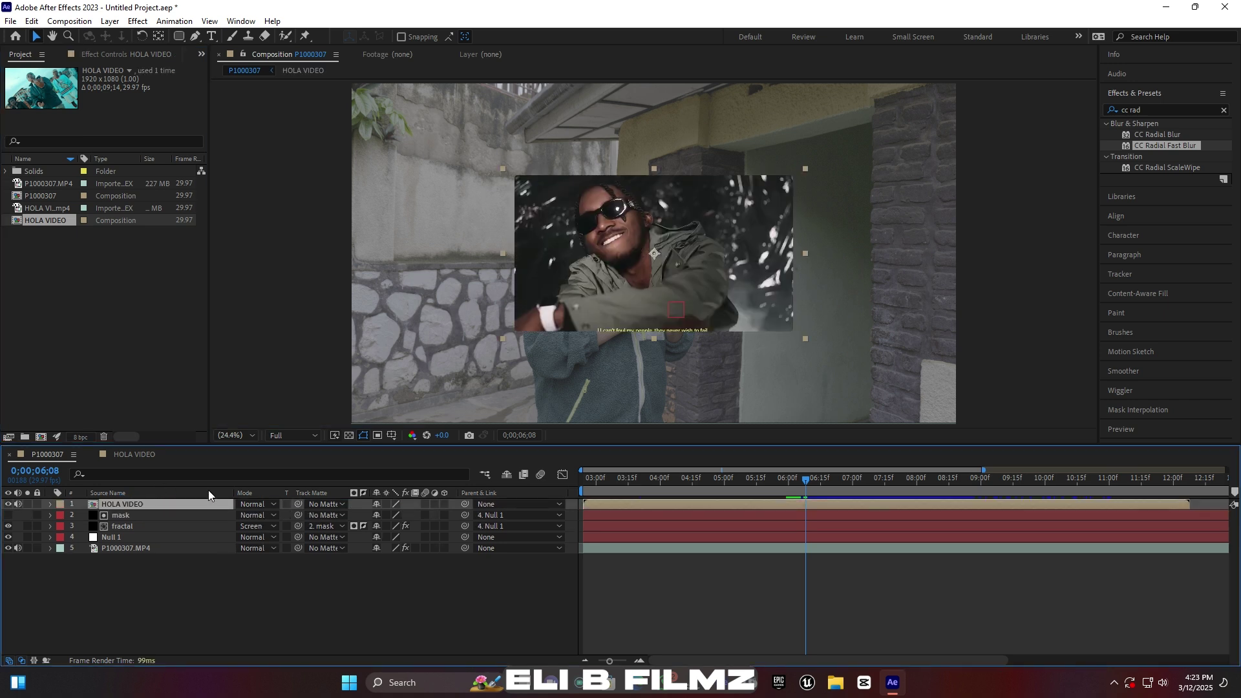
{"action": "left_click", "coordinate": [448, 505]}
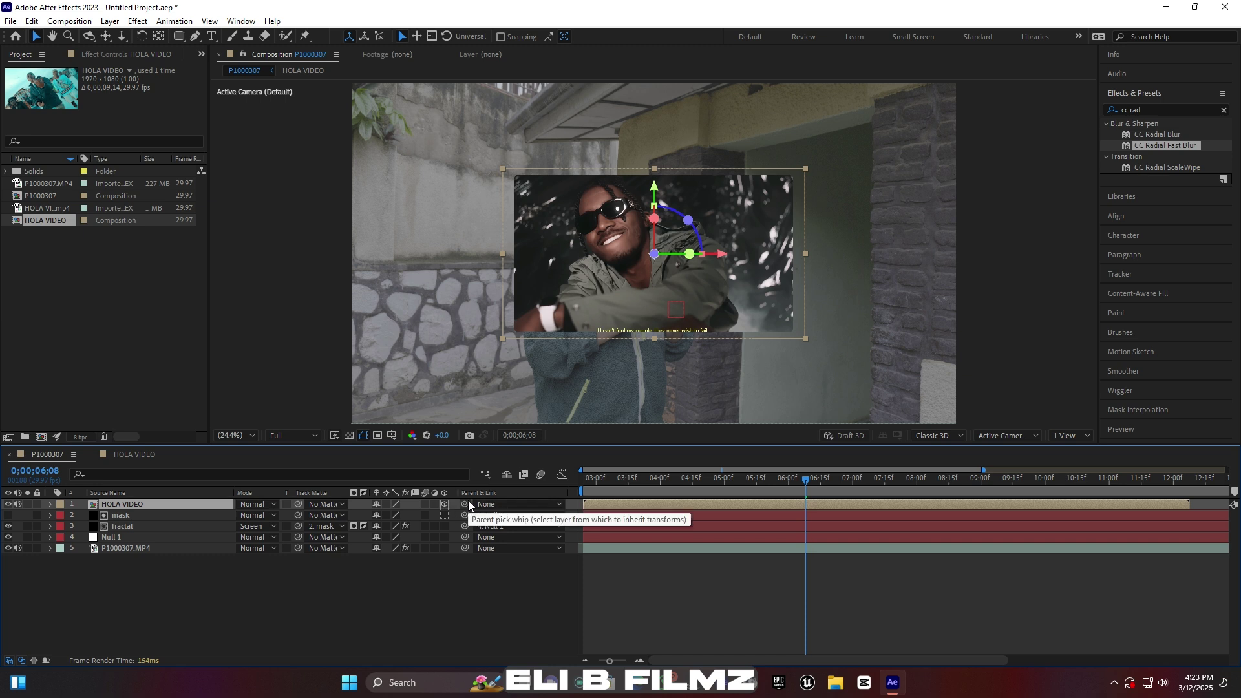
{"action": "left_click_drag", "start_coordinate": [466, 504], "coordinate": [123, 537]}
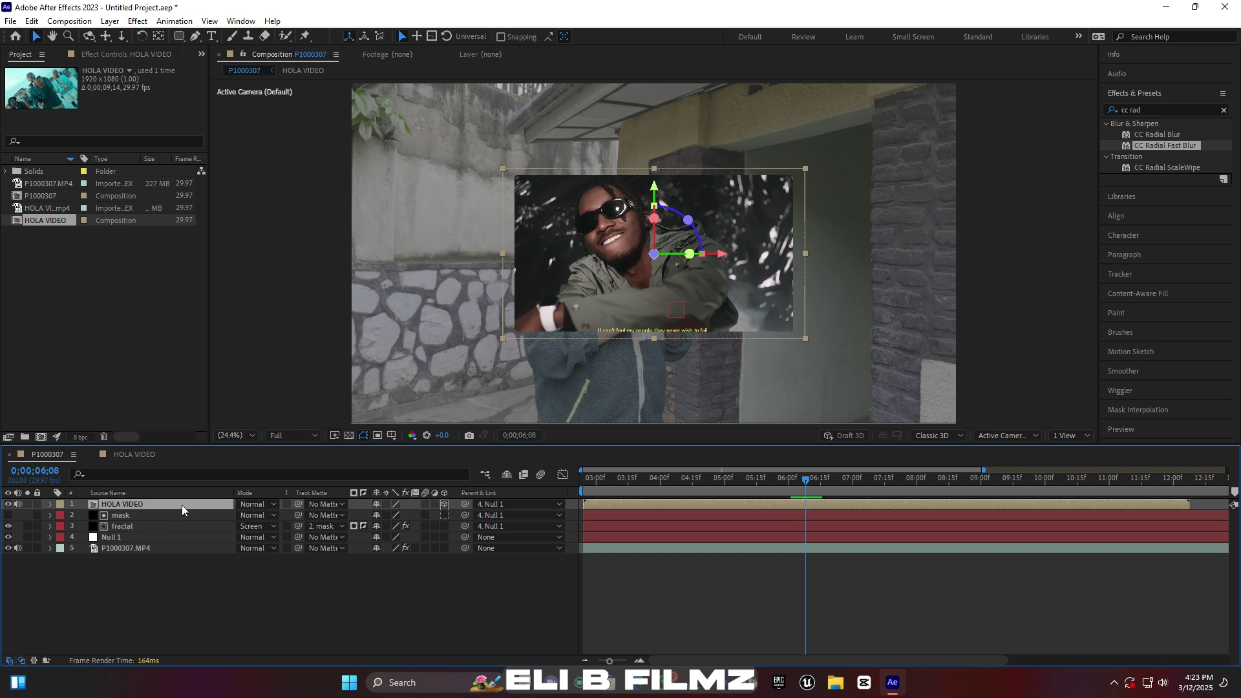
Scale HOLA VIDEO down to about 67% and undo a trial 13° X Rotation.
{"action": "key", "text": "s"}
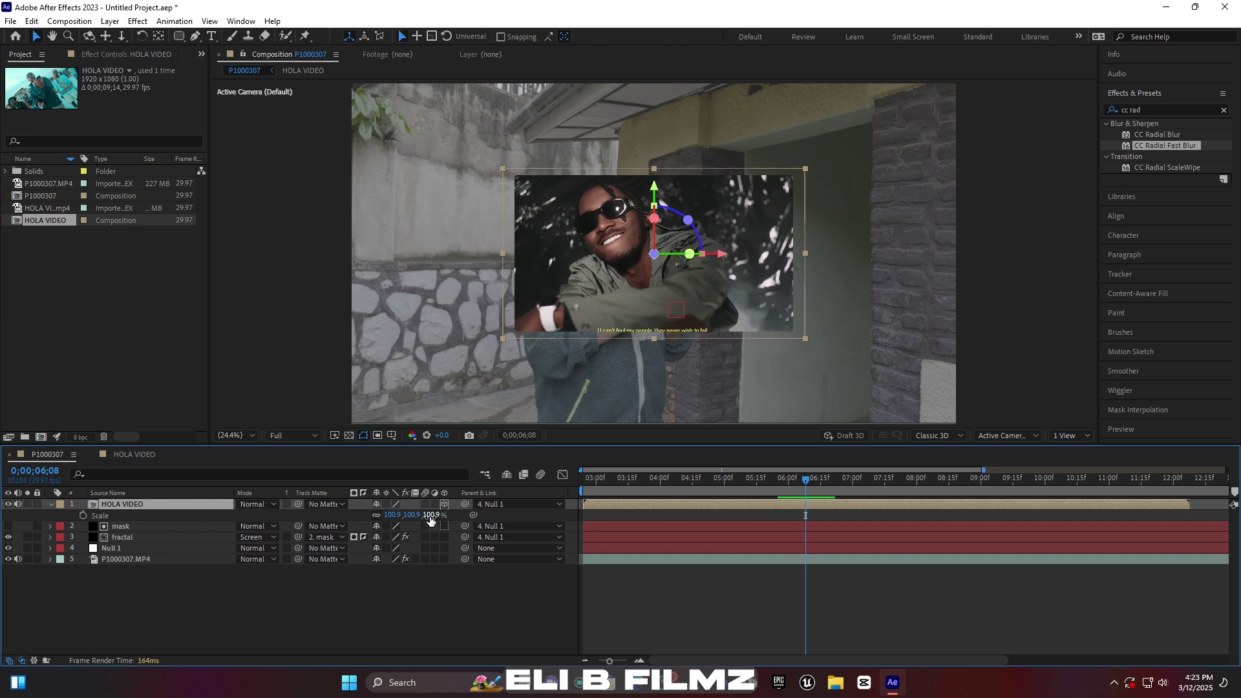
{"action": "left_click_drag", "start_coordinate": [392, 517], "coordinate": [375, 519]}
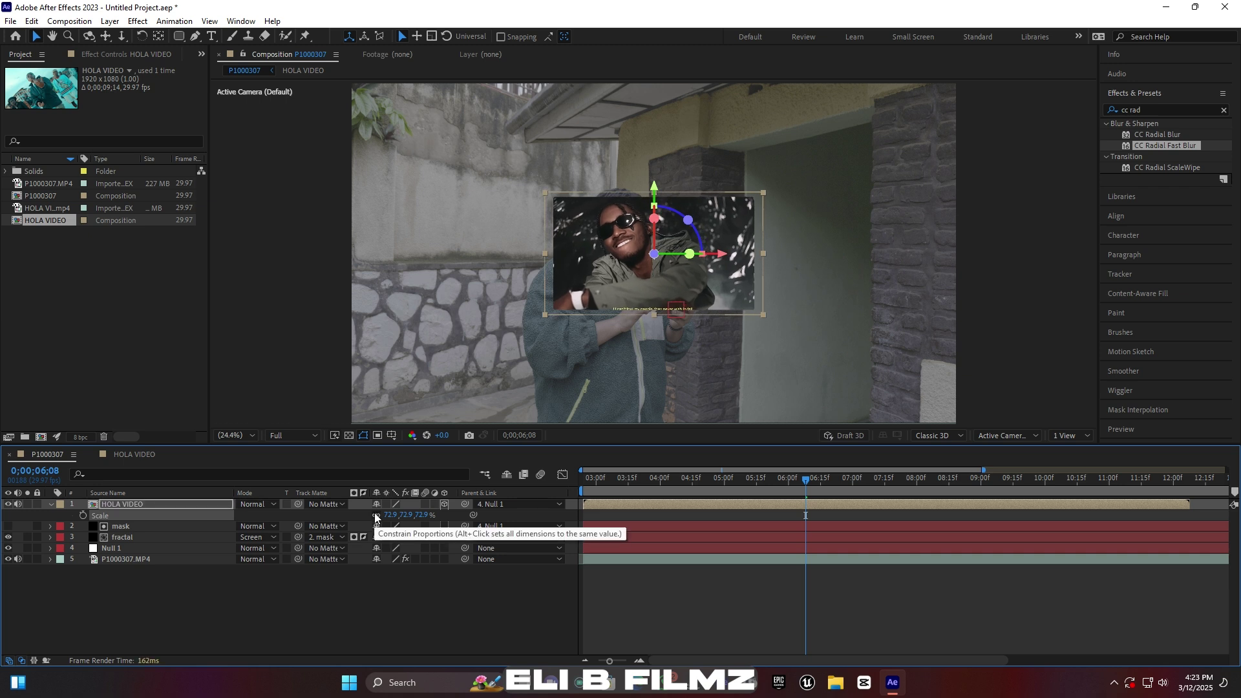
{"action": "key", "text": "r"}
{"action": "left_click", "coordinate": [391, 526]}
{"action": "type", "text": "13"}
{"action": "key", "text": "Return"}
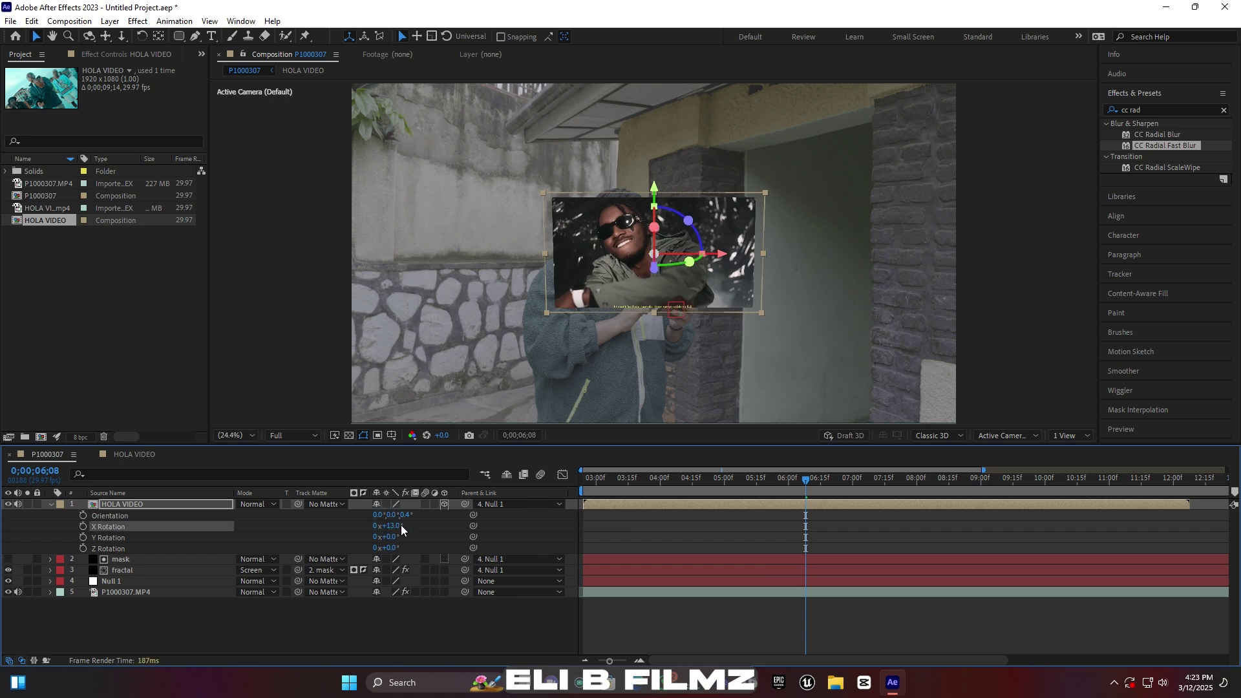
{"action": "key", "text": "ctrl+z"}
Rotate it to Y 151° and X -8°, move it above the phone, and set Screen mode.
{"action": "left_click_drag", "start_coordinate": [390, 538], "coordinate": [487, 525]}
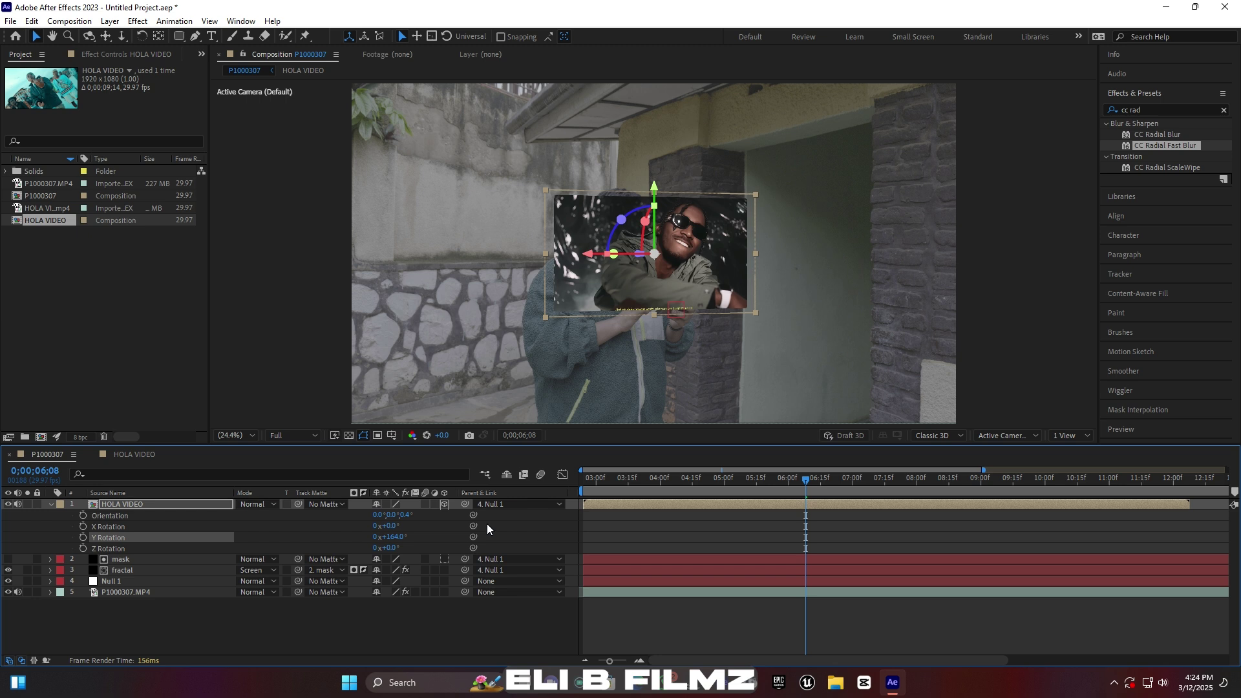
{"action": "left_click_drag", "start_coordinate": [608, 292], "coordinate": [690, 234]}
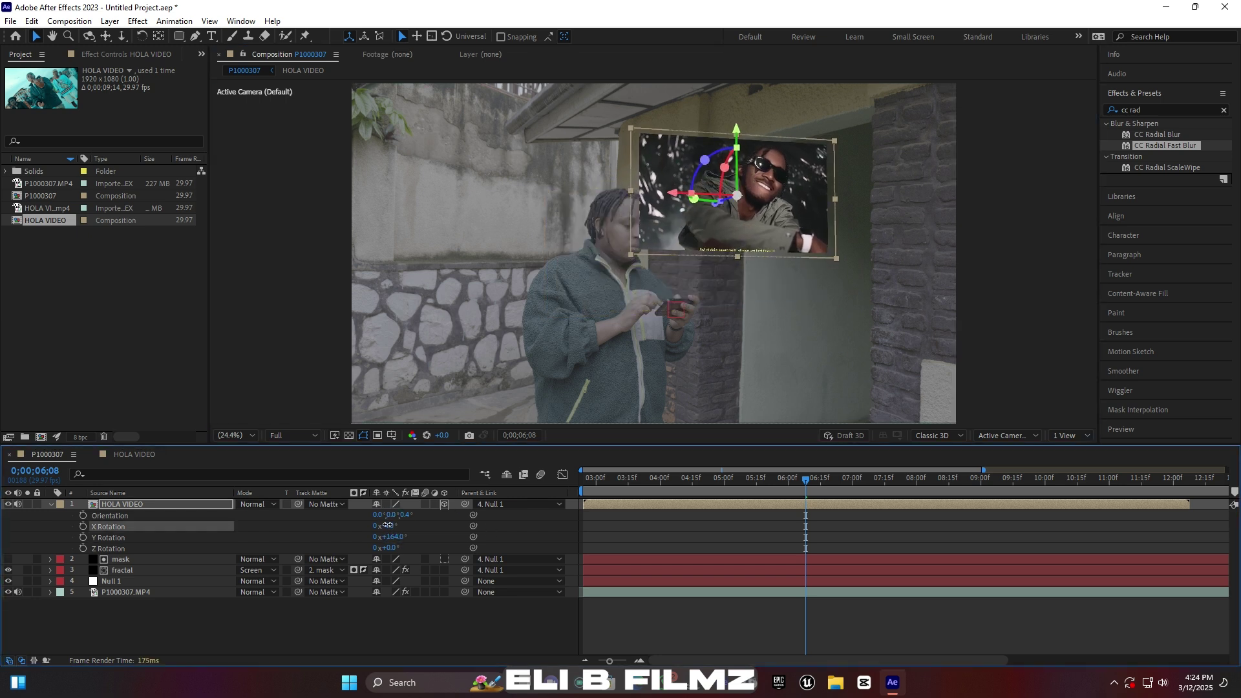
{"action": "mouse_move", "coordinate": [388, 537]}
{"action": "left_mouse_down"}
{"action": "mouse_move", "coordinate": [392, 548]}
{"action": "mouse_move", "coordinate": [389, 526]}
{"action": "mouse_move", "coordinate": [406, 530]}
{"action": "left_mouse_up"}
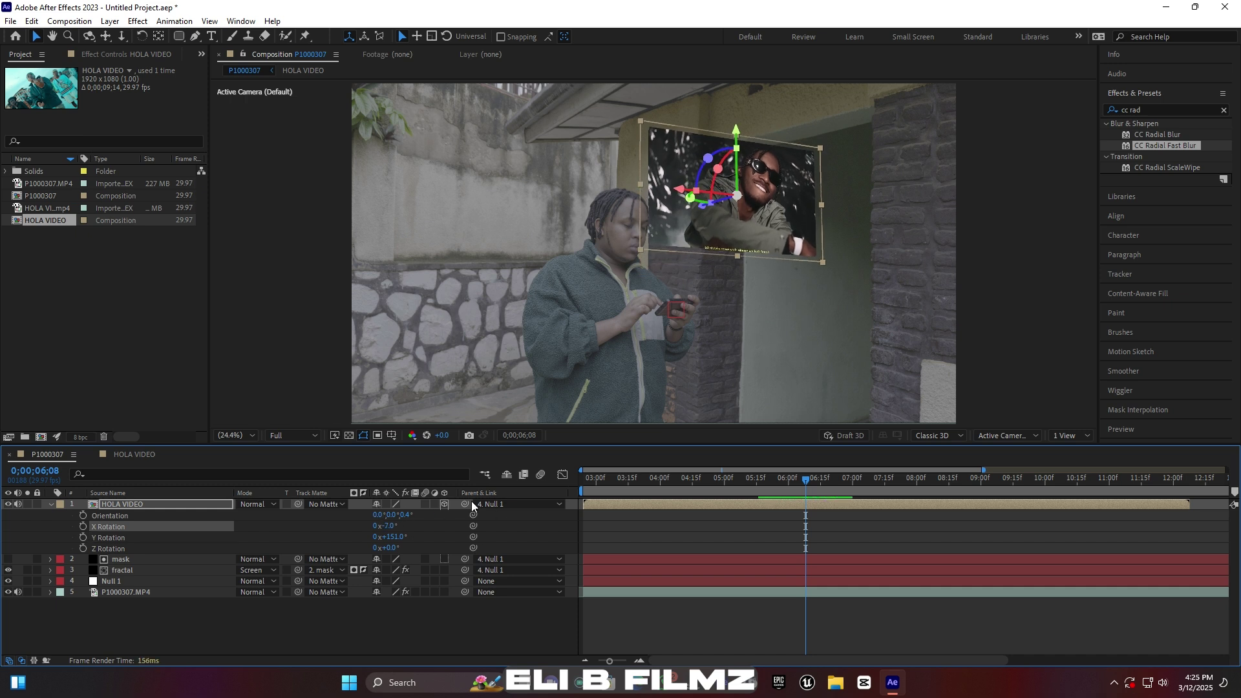
{"action": "left_click_drag", "start_coordinate": [386, 525], "coordinate": [378, 515]}
{"action": "left_click_drag", "start_coordinate": [744, 213], "coordinate": [735, 220]}
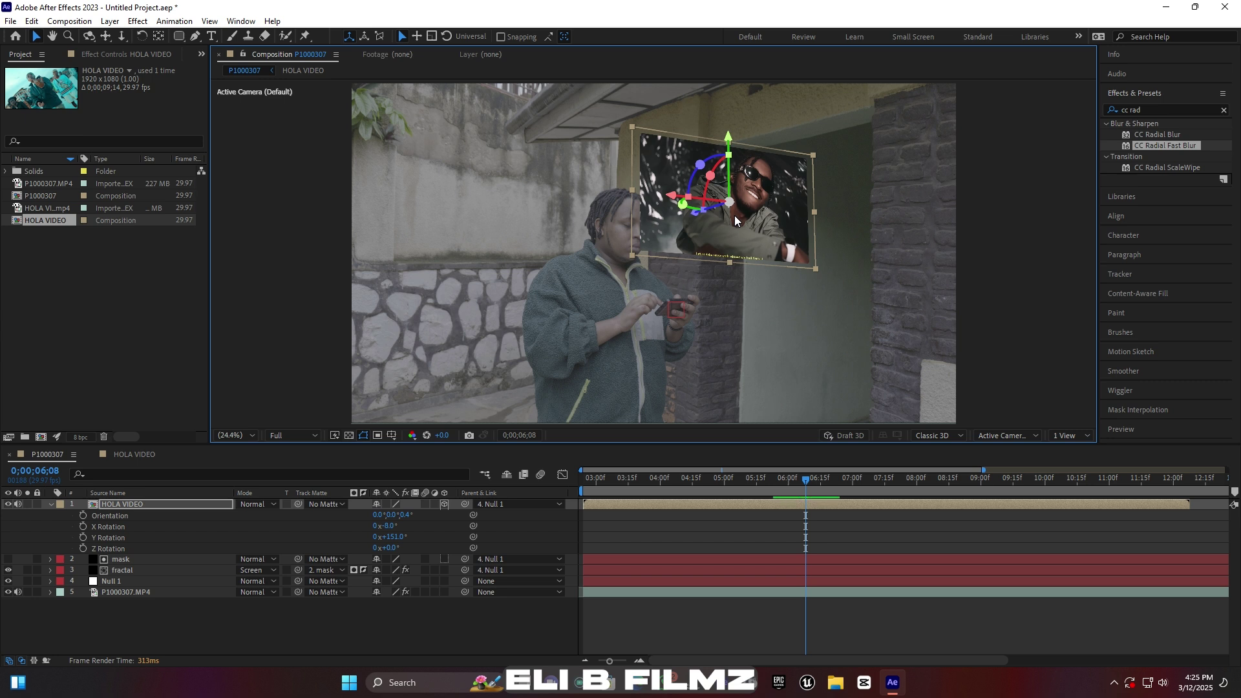
{"action": "left_click", "coordinate": [266, 503]}
{"action": "left_click", "coordinate": [315, 267]}
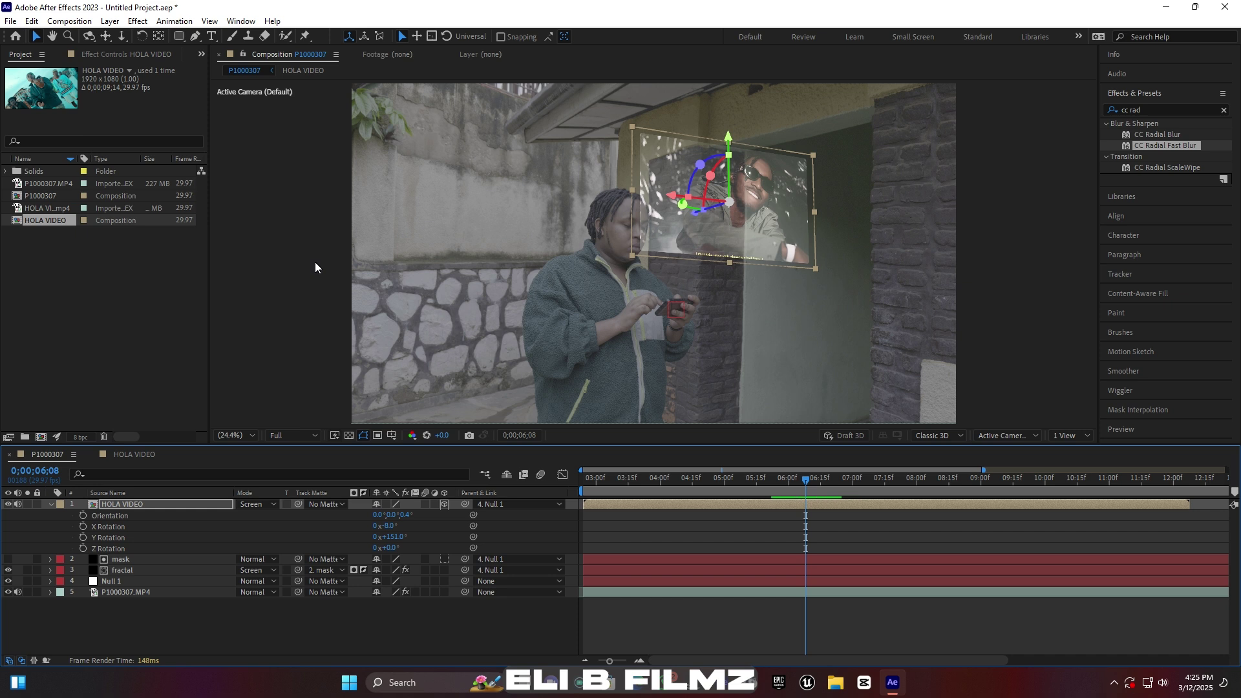
Reapply Screen blending and slide the HOLA VIDEO layer to start around 0;00;06;10.
{"action": "key", "text": "ctrl+z"}
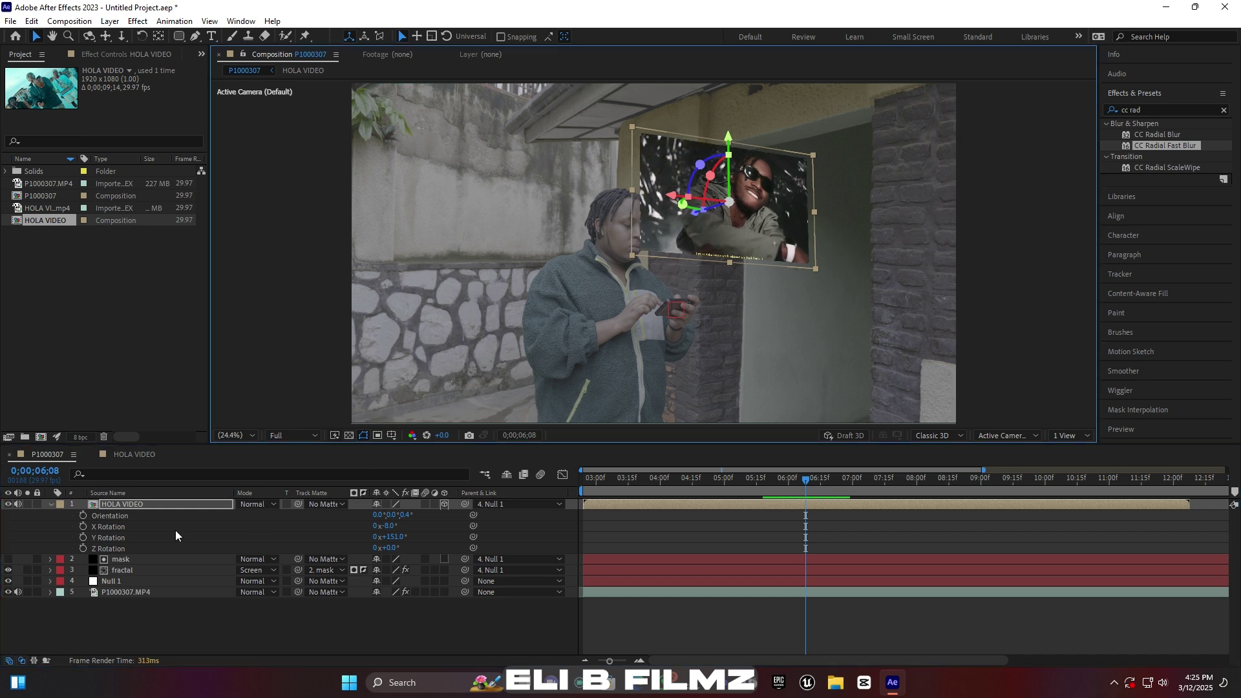
{"action": "left_click", "coordinate": [257, 504]}
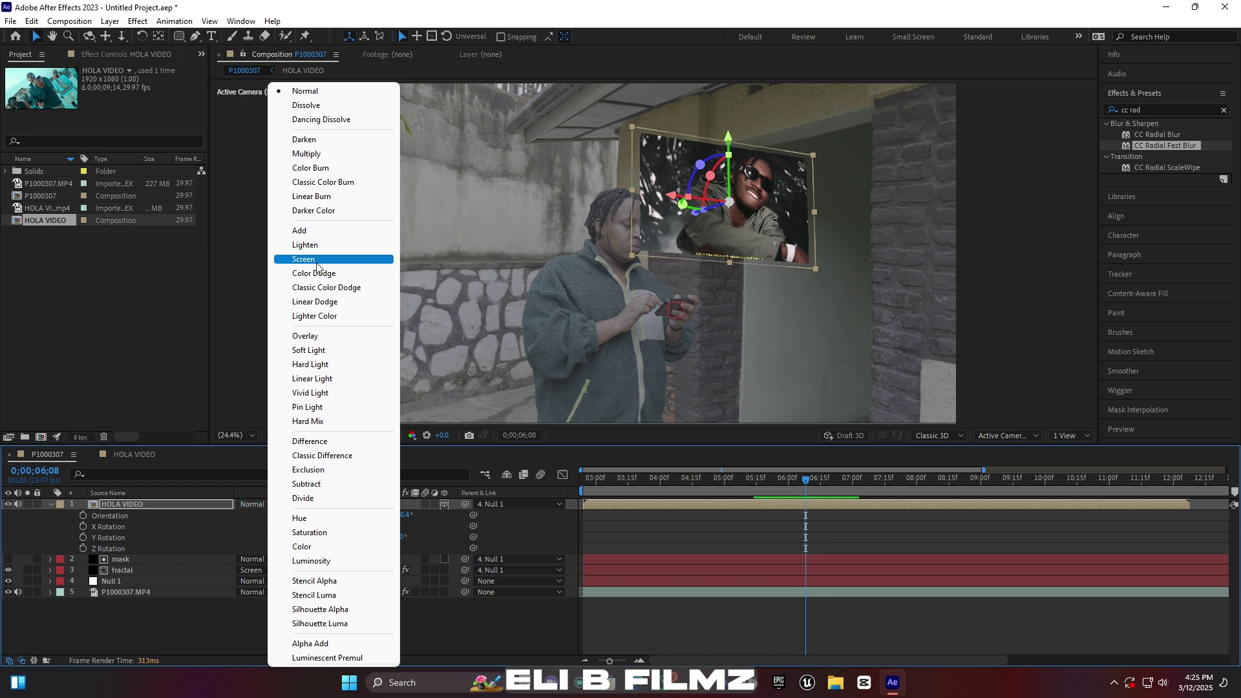
{"action": "left_click", "coordinate": [316, 261]}
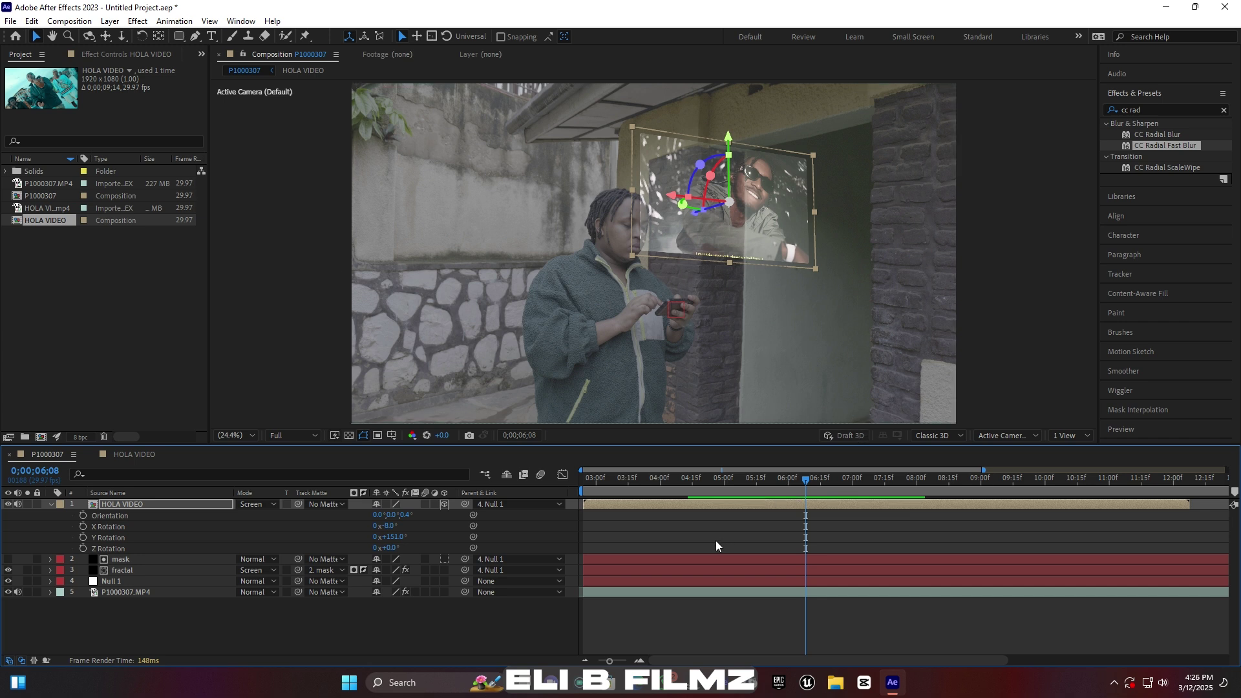
{"action": "left_click_drag", "start_coordinate": [684, 510], "coordinate": [935, 504]}
{"action": "left_click_drag", "start_coordinate": [789, 484], "coordinate": [831, 506]}
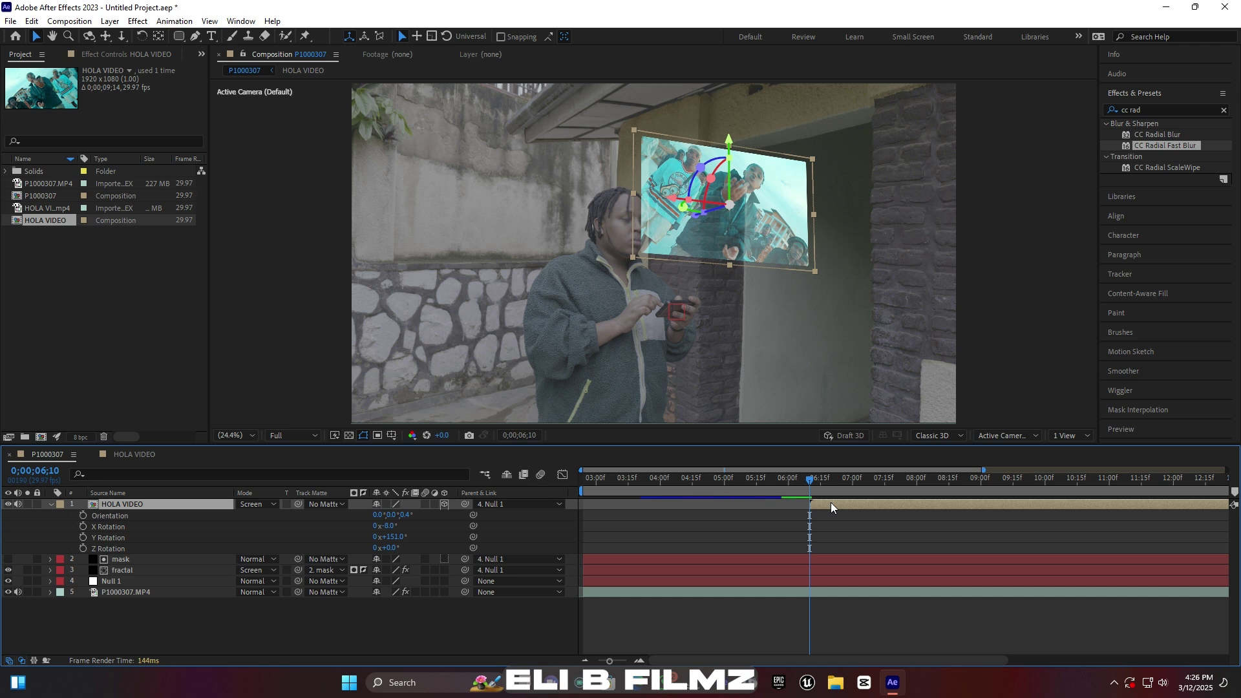
Review frames after the hologram appears and inspect HOLA VIDEO's Transform and Material Options.
{"action": "left_click_drag", "start_coordinate": [813, 485], "coordinate": [908, 464]}
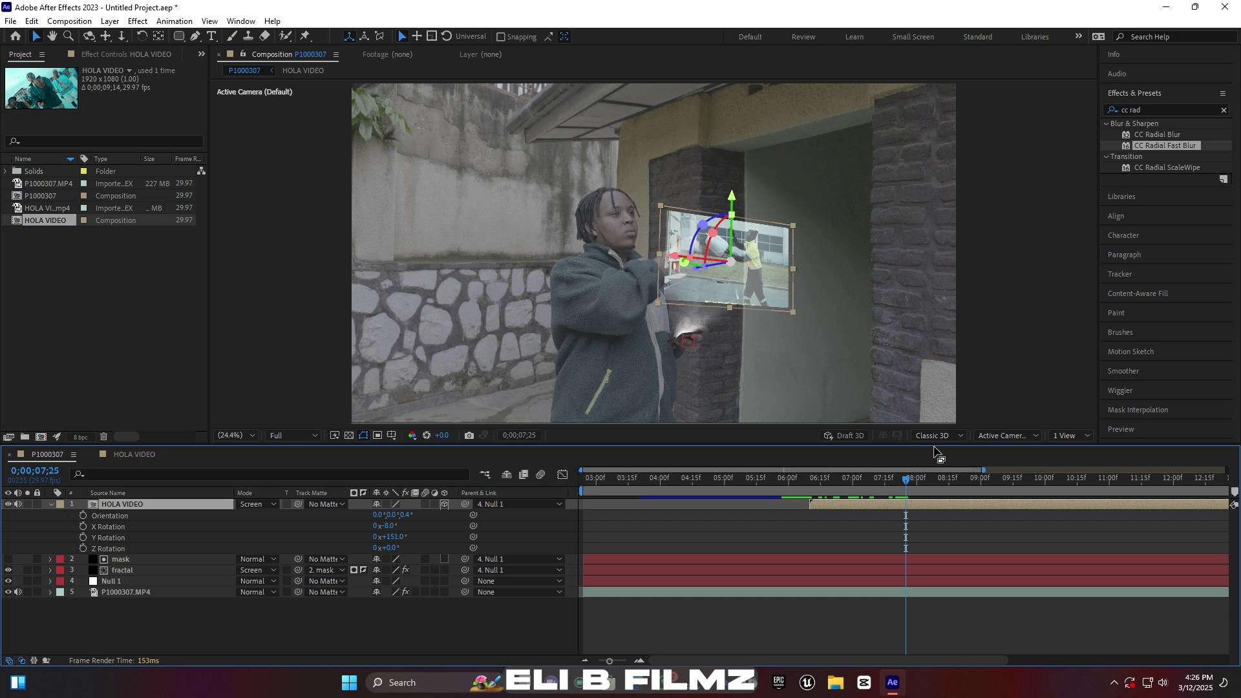
{"action": "left_click_drag", "start_coordinate": [908, 483], "coordinate": [812, 478]}
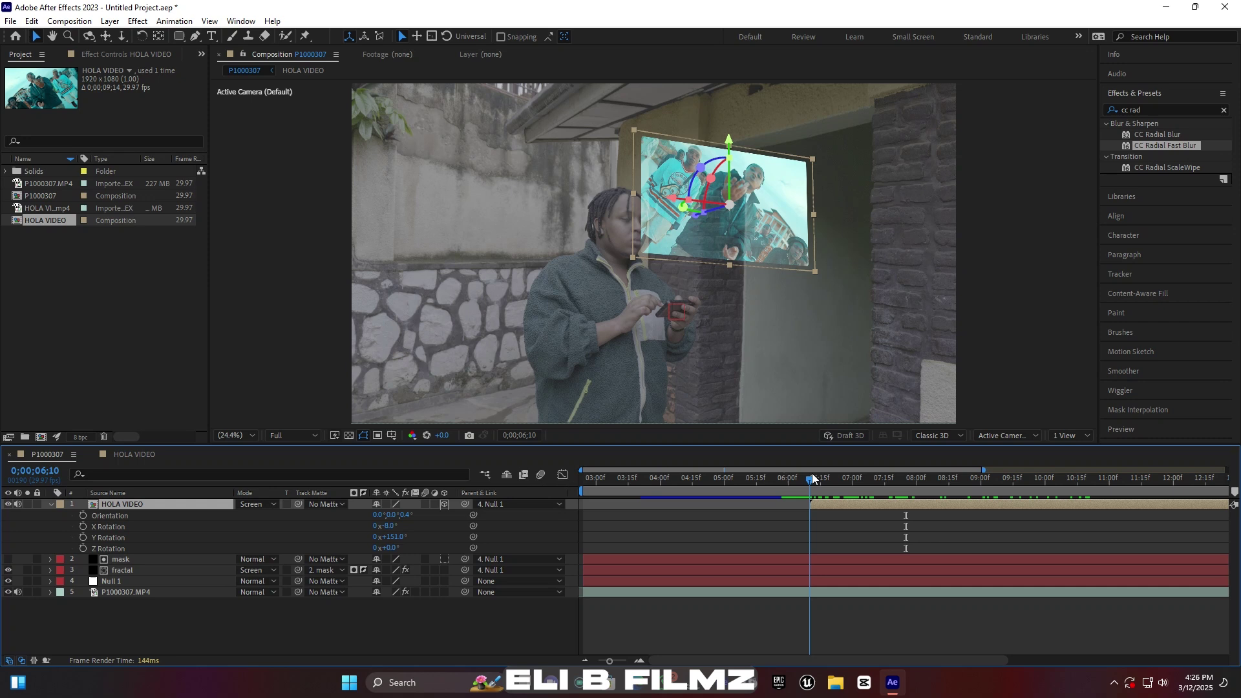
{"action": "left_click", "coordinate": [822, 506]}
{"action": "left_click", "coordinate": [49, 505]}
{"action": "left_click", "coordinate": [50, 505]}
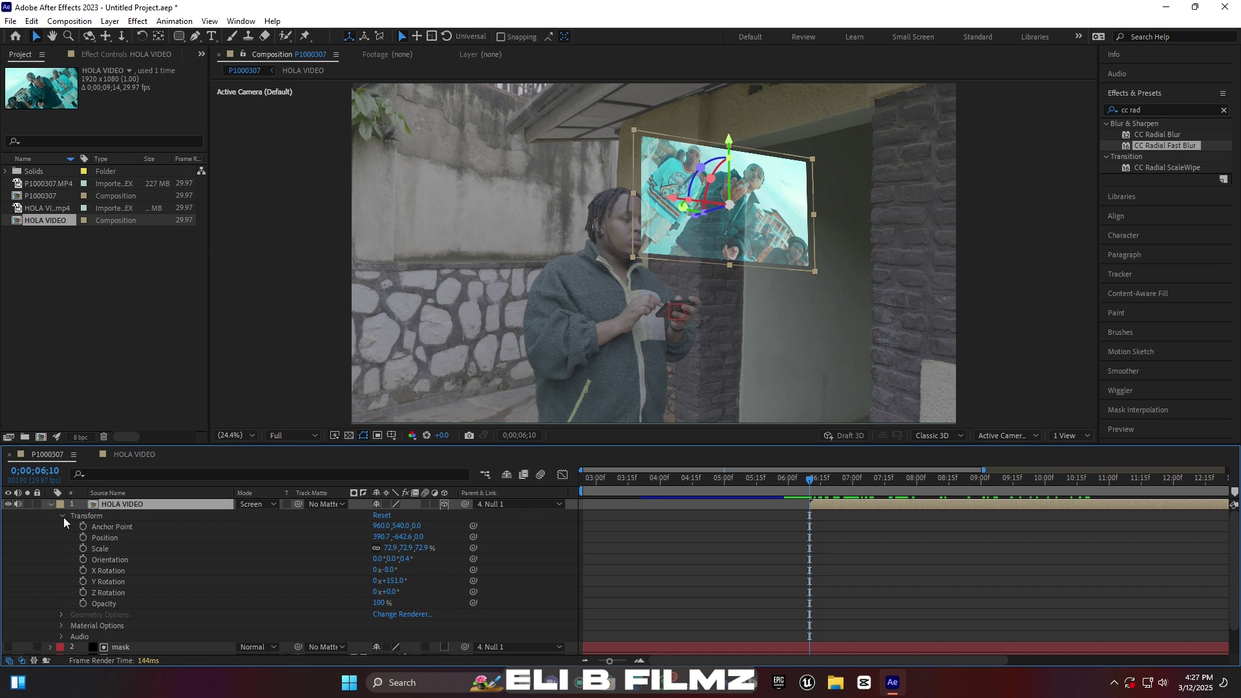
{"action": "left_click", "coordinate": [62, 516]}
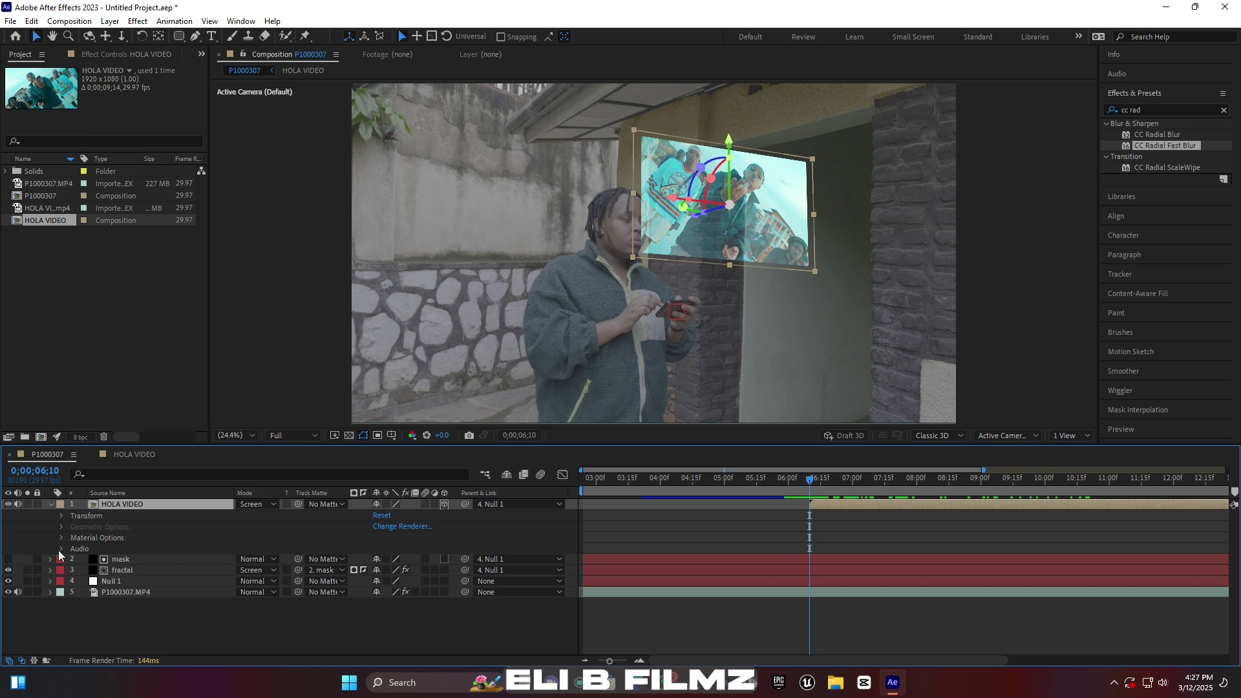
{"action": "left_click", "coordinate": [62, 538]}
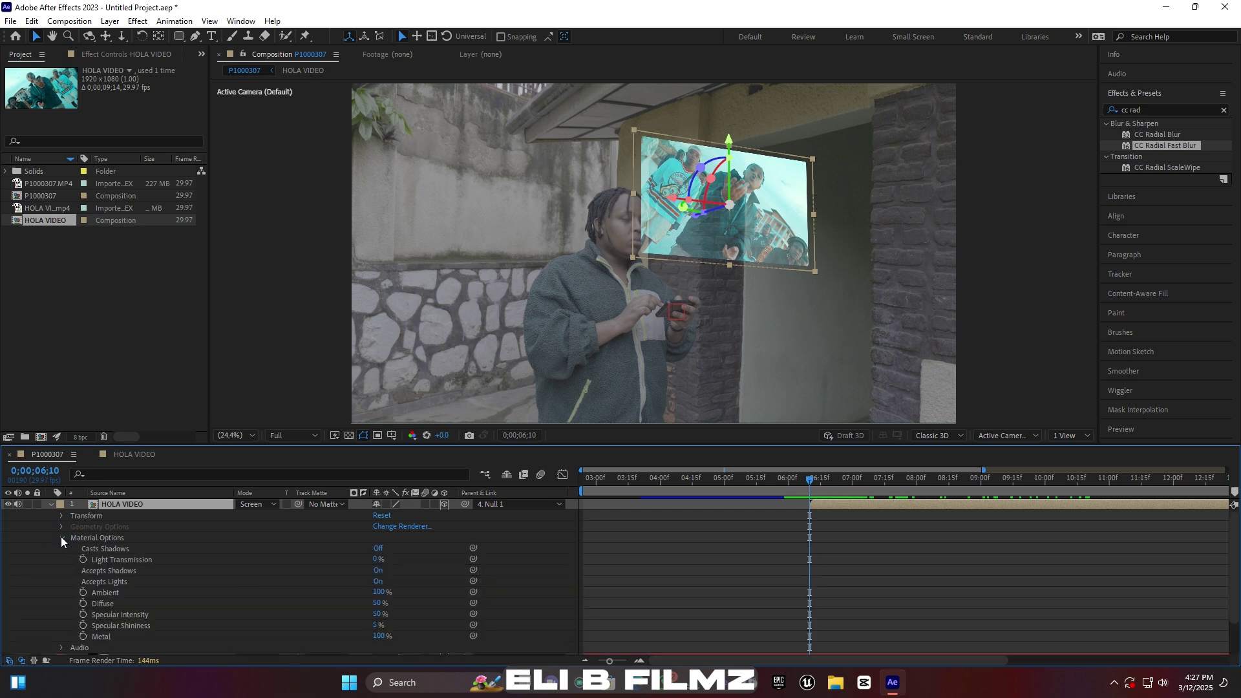
{"action": "left_click", "coordinate": [62, 538]}
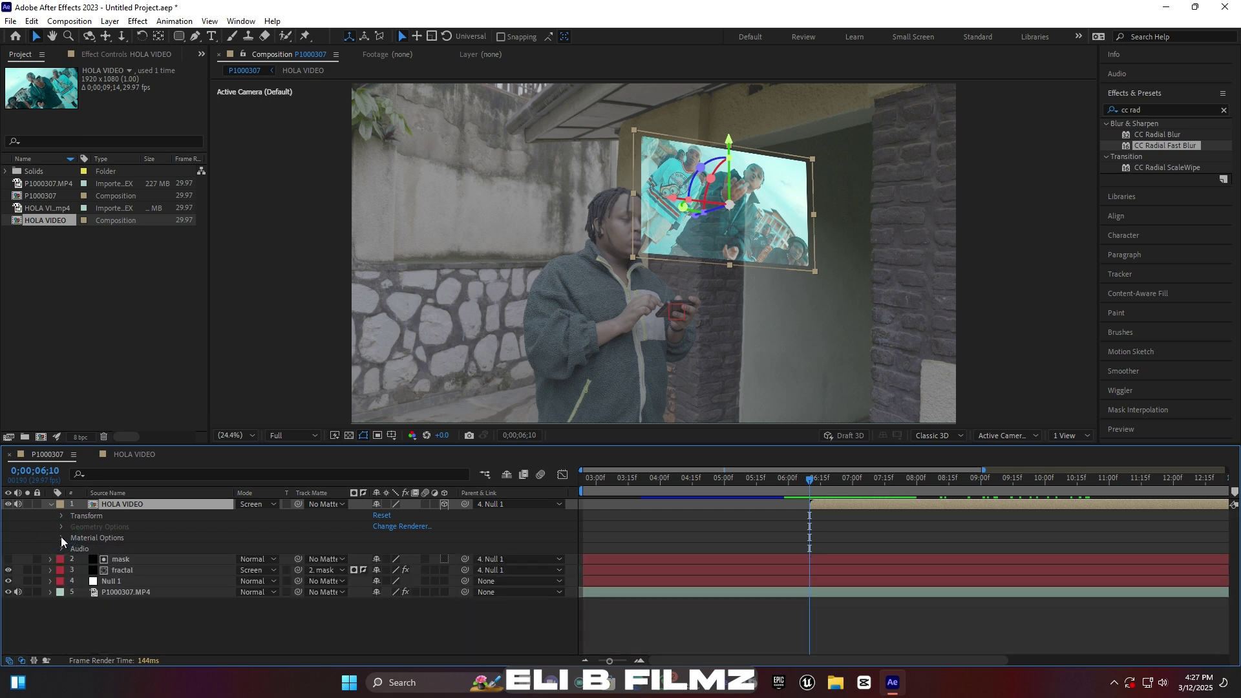
Set HOLA VIDEO's parent to None and recheck the frames where it starts.
{"action": "left_click", "coordinate": [524, 508]}
{"action": "left_click", "coordinate": [517, 516]}
{"action": "mouse_move", "coordinate": [810, 483]}
{"action": "left_mouse_down"}
{"action": "mouse_move", "coordinate": [868, 484]}
{"action": "mouse_move", "coordinate": [830, 487]}
{"action": "left_mouse_up"}
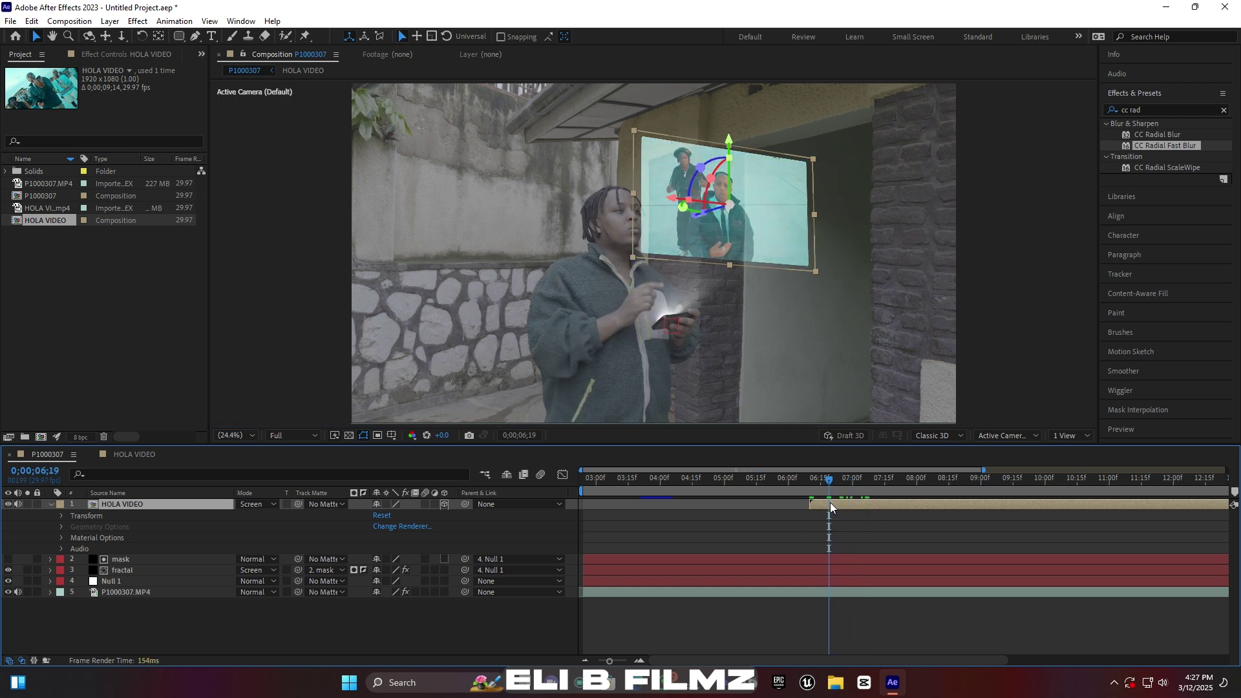
{"action": "left_click_drag", "start_coordinate": [828, 485], "coordinate": [809, 485]}
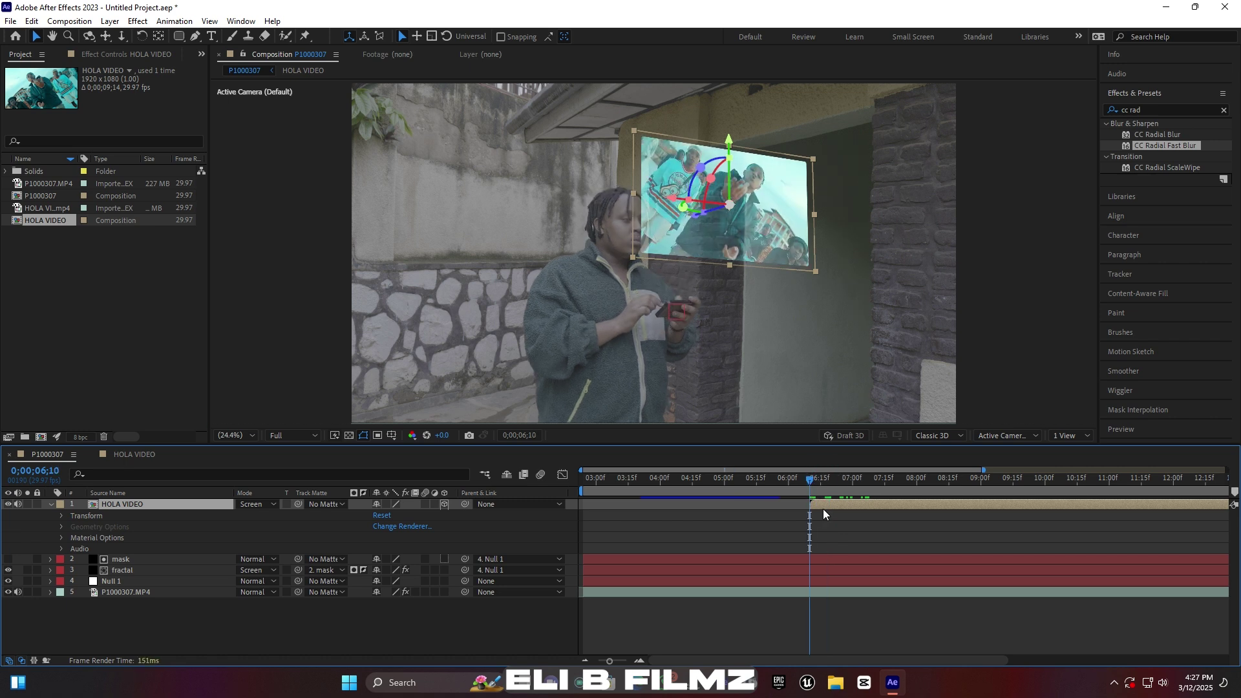
{"action": "left_click", "coordinate": [827, 510]}
Search the effects for 'cc pow' and apply CC Power Pin to HOLA VIDEO.
{"action": "left_click", "coordinate": [1162, 110]}
{"action": "key", "text": "BackSpace"}
{"action": "key", "text": "BackSpace"}
{"action": "key", "text": "BackSpace"}
{"action": "type", "text": "cor"}
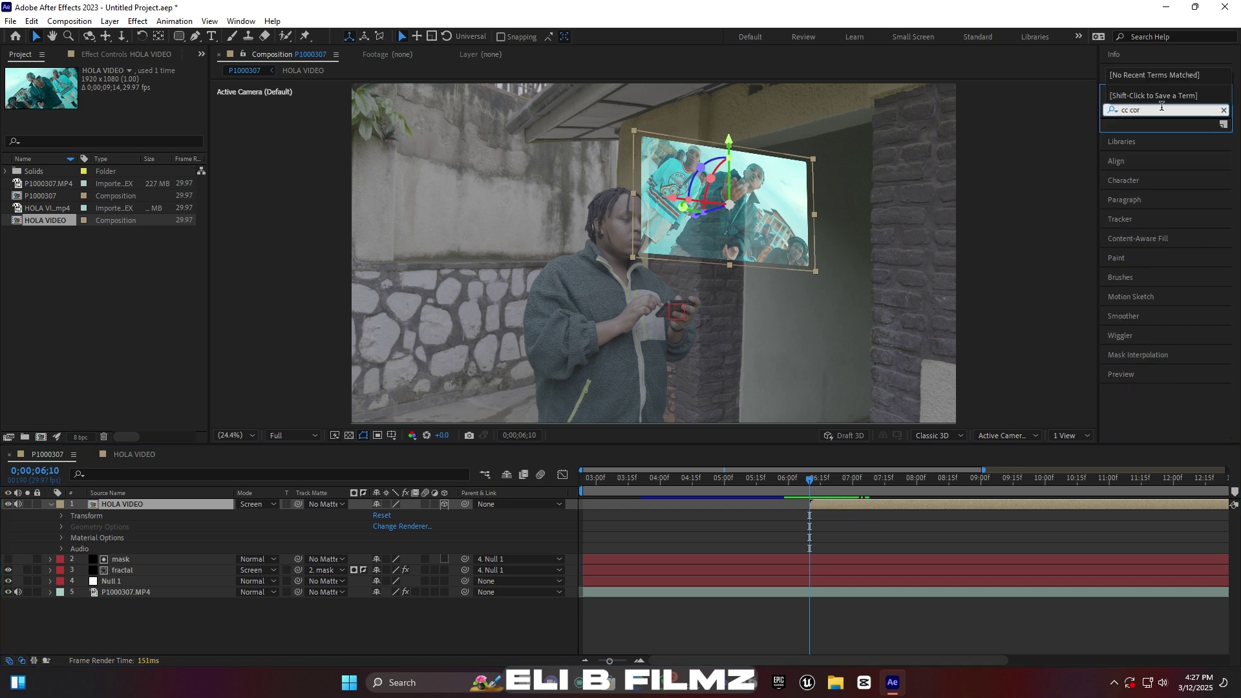
{"action": "key", "text": "BackSpace"}
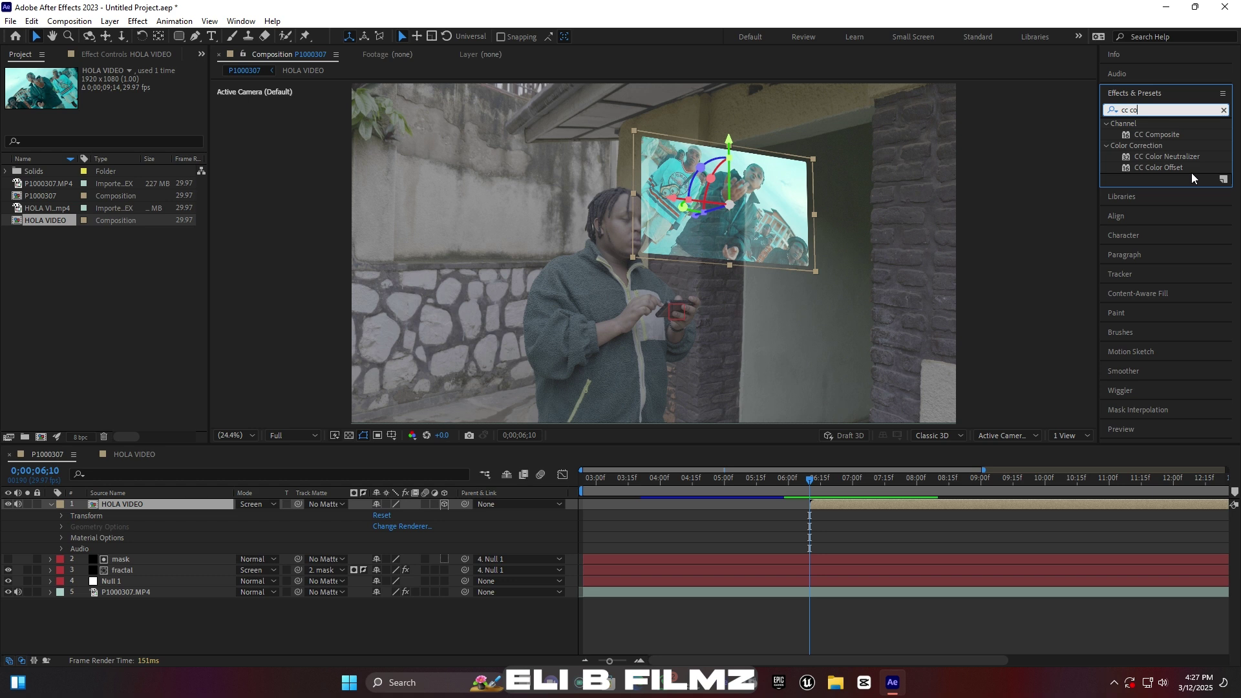
{"action": "key", "text": "BackSpace"}
{"action": "key", "text": "BackSpace"}
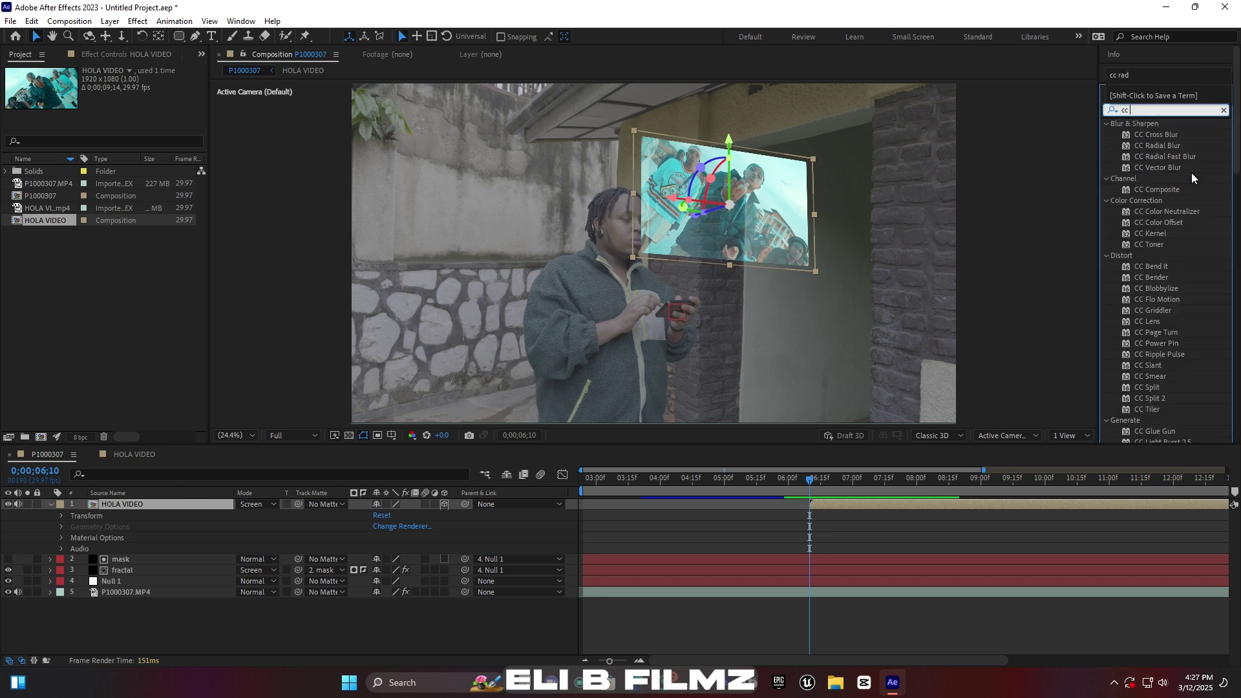
{"action": "type", "text": "pow"}
{"action": "left_click_drag", "start_coordinate": [1157, 134], "coordinate": [851, 508]}
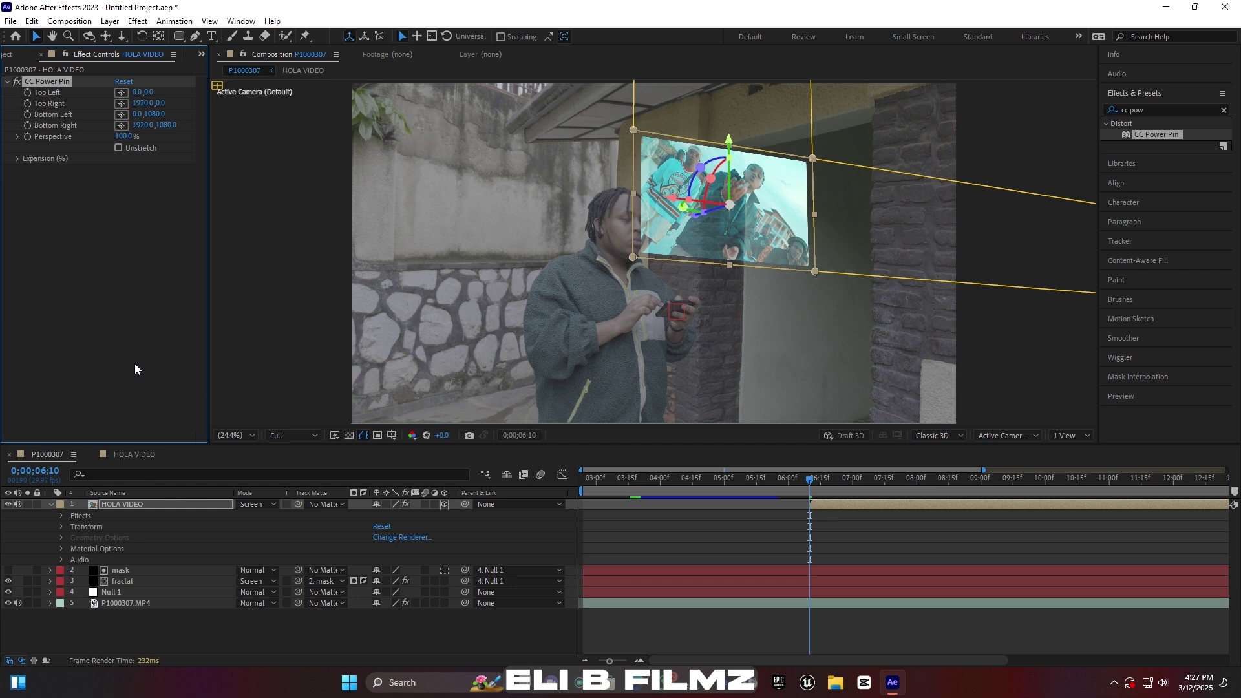
Keyframe all four CC Power Pin corners and move the full-size keyframes later in time.
{"action": "left_click", "coordinate": [28, 93]}
{"action": "left_click", "coordinate": [27, 103]}
{"action": "left_click", "coordinate": [28, 115]}
{"action": "left_click", "coordinate": [28, 126]}
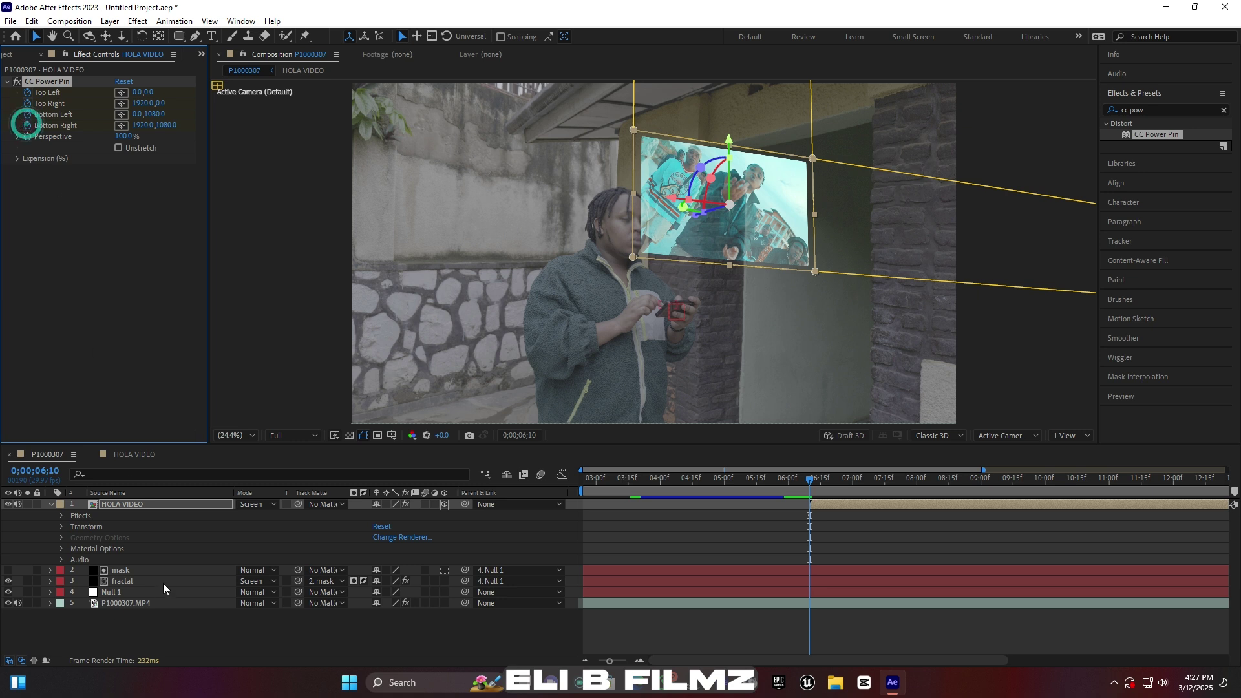
{"action": "left_click", "coordinate": [61, 516]}
{"action": "left_click", "coordinate": [72, 527]}
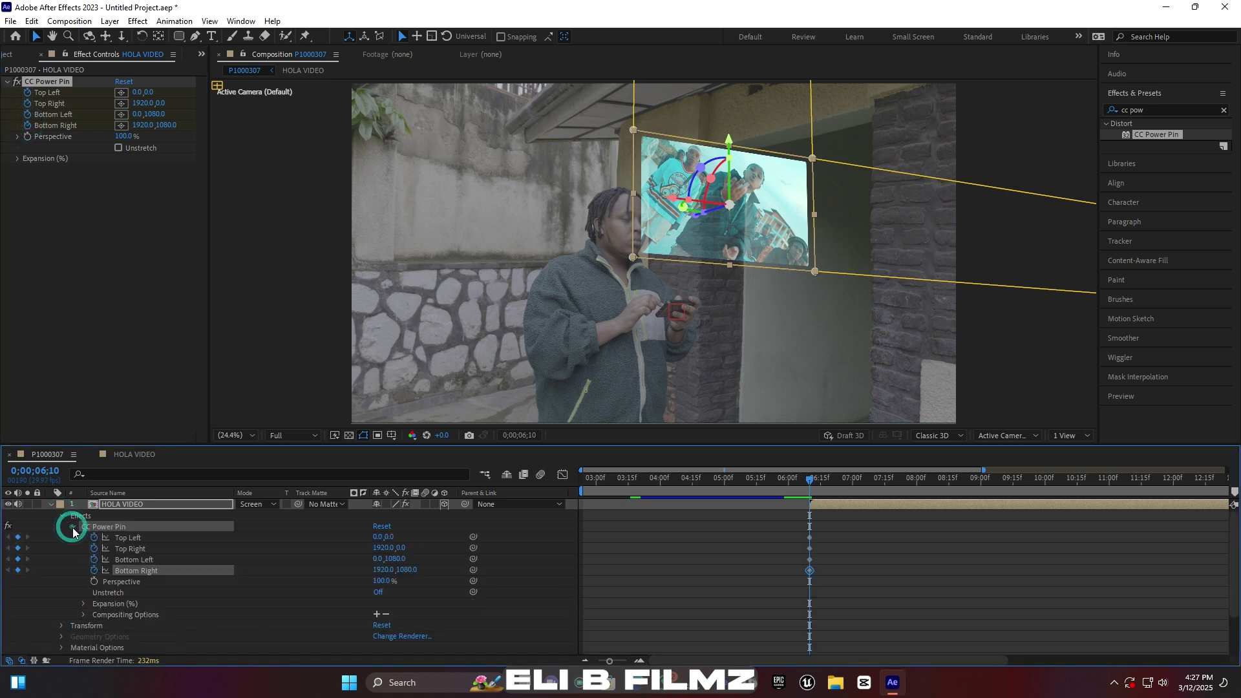
{"action": "left_click_drag", "start_coordinate": [789, 518], "coordinate": [849, 574]}
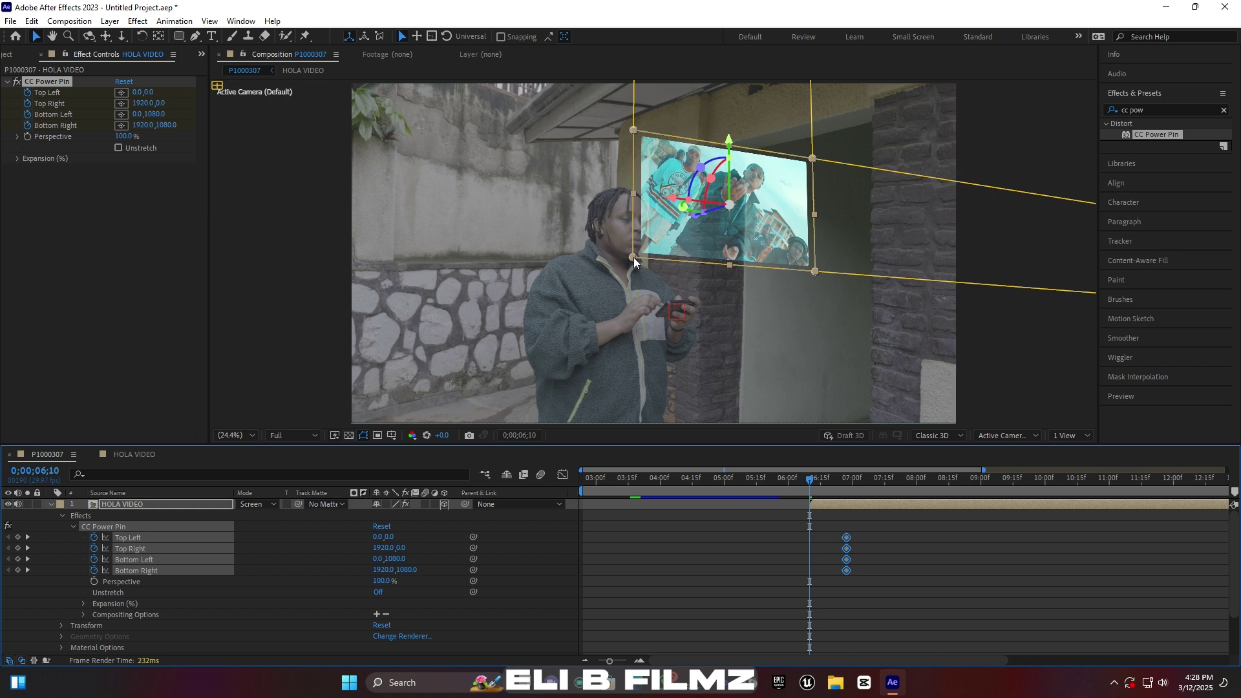
At 06;10, pin all four corners of the clip onto the phone screen.
{"action": "left_click_drag", "start_coordinate": [634, 257], "coordinate": [670, 300]}
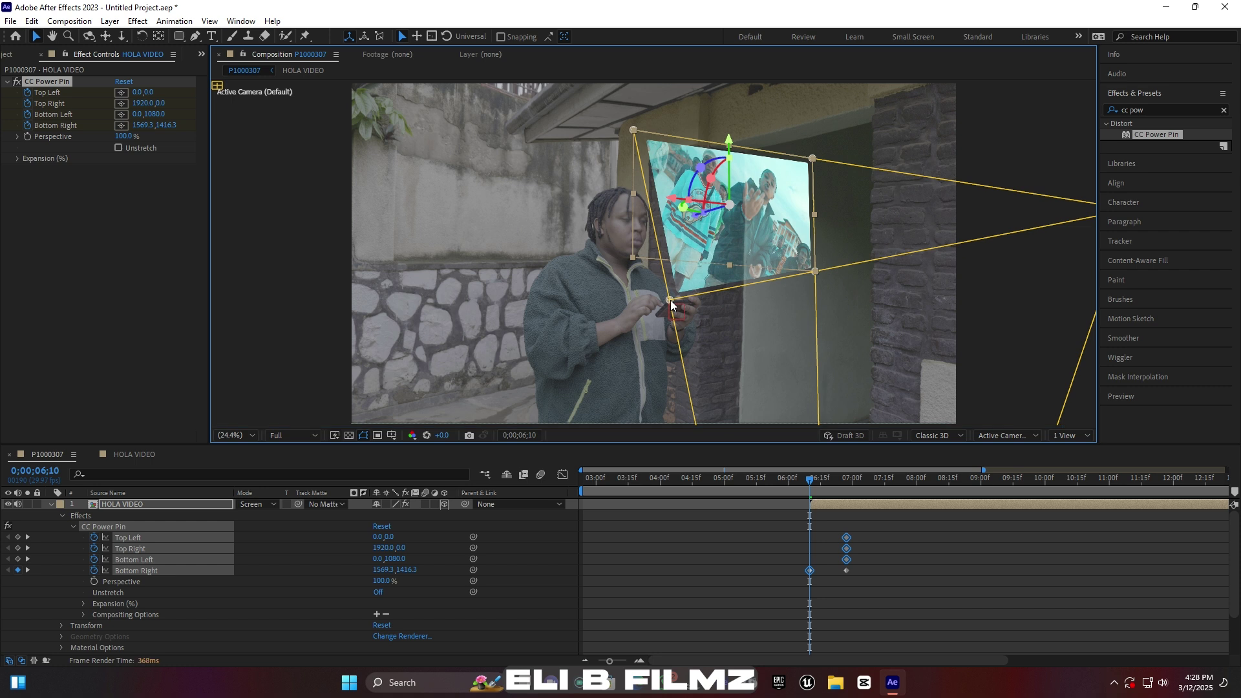
{"action": "left_click_drag", "start_coordinate": [816, 271], "coordinate": [693, 301]}
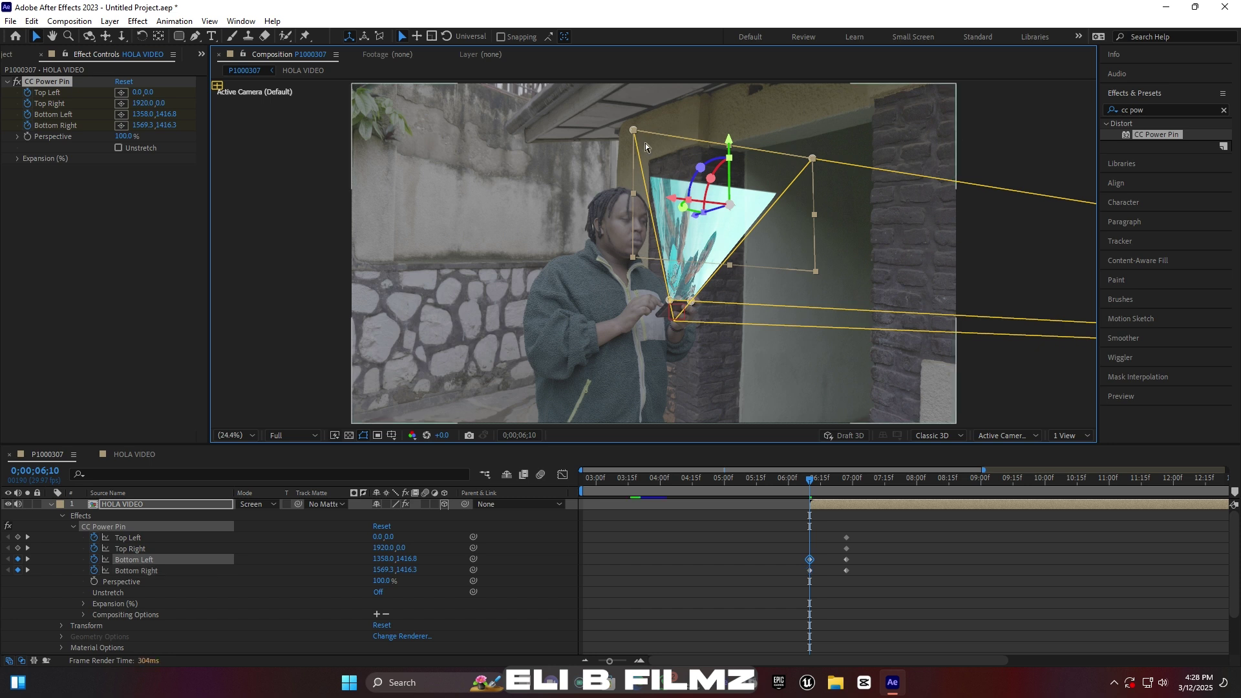
{"action": "left_click_drag", "start_coordinate": [634, 130], "coordinate": [670, 285]}
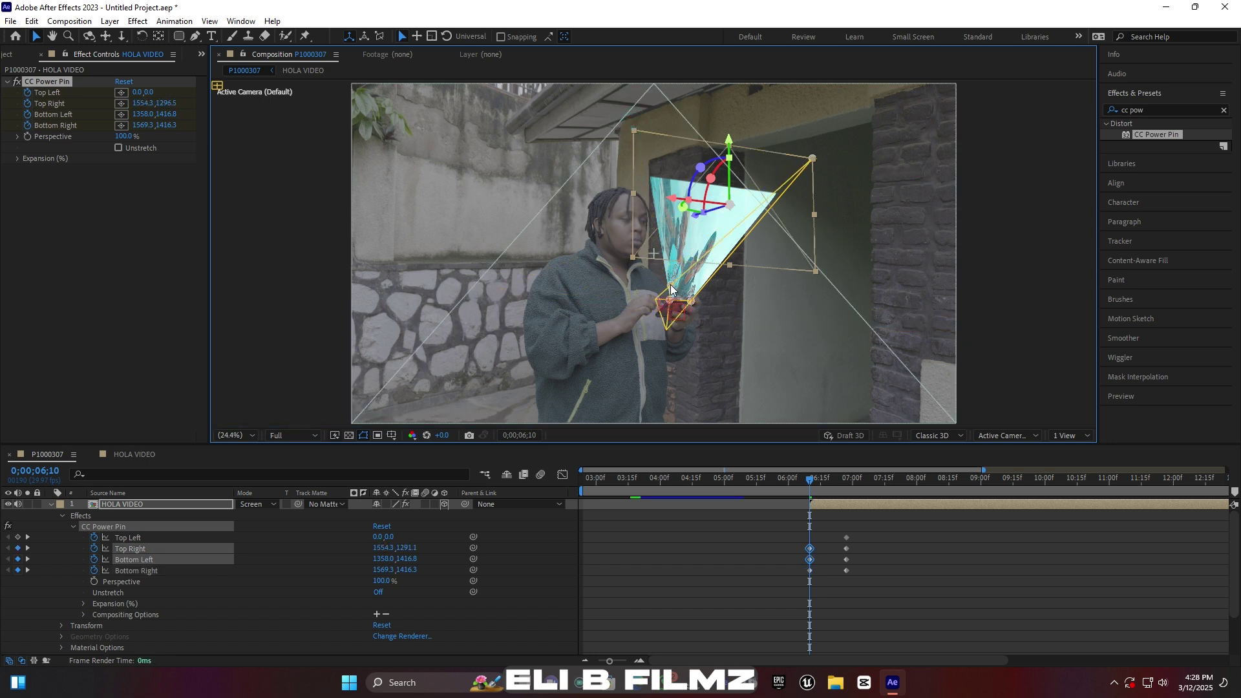
{"action": "left_click_drag", "start_coordinate": [813, 158], "coordinate": [689, 292]}
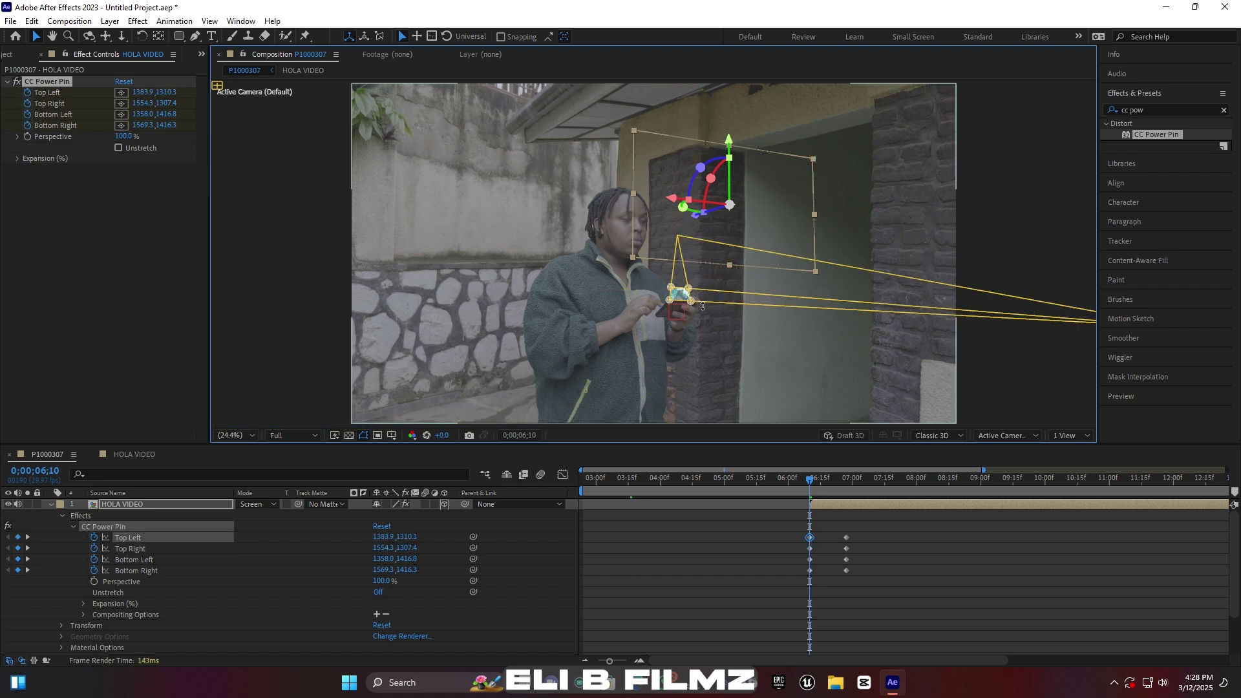
{"action": "scroll", "coordinate": [715, 322], "scroll_direction": "up", "scroll_amount": 1}
{"action": "scroll", "coordinate": [715, 322], "scroll_direction": "up", "scroll_amount": 4}
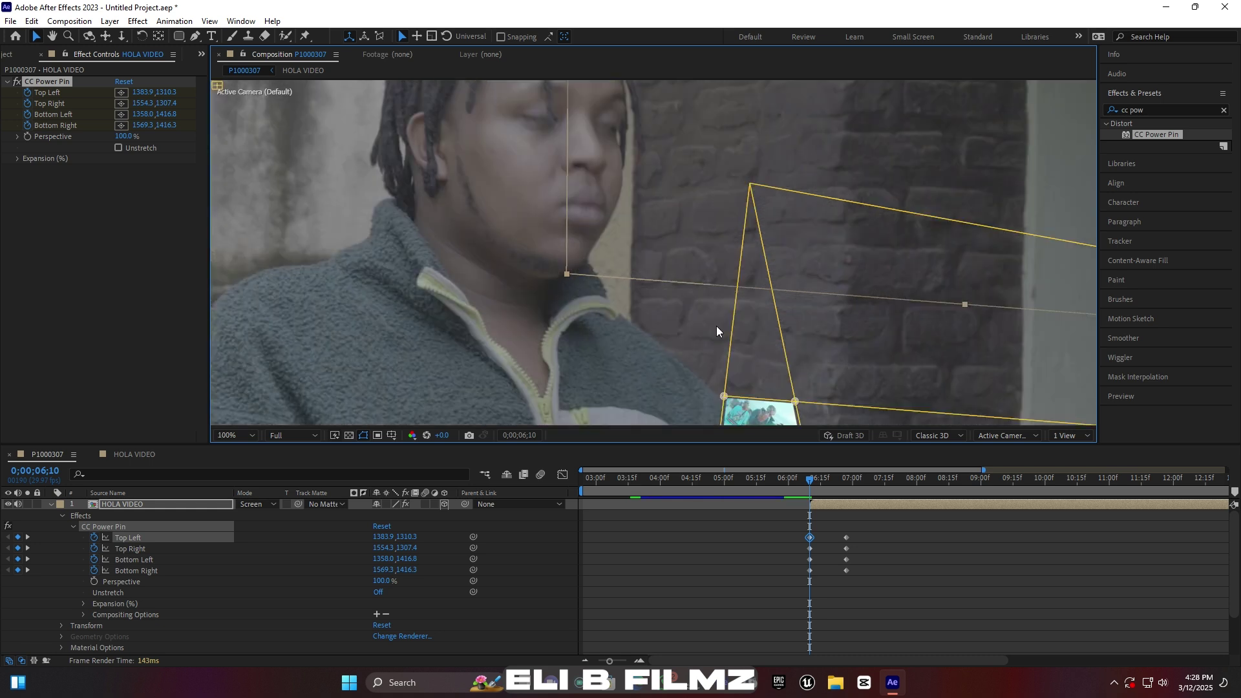
{"action": "left_click", "coordinate": [52, 36]}
{"action": "left_click_drag", "start_coordinate": [572, 293], "coordinate": [422, 145]}
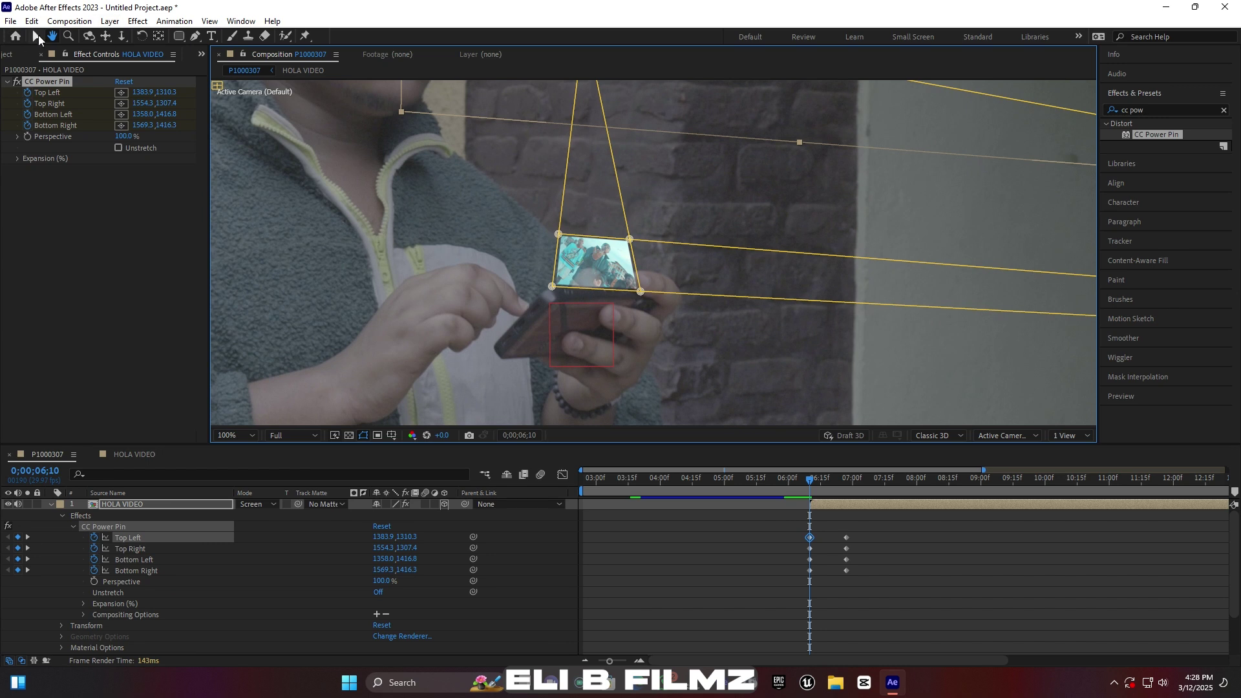
{"action": "left_click", "coordinate": [37, 35]}
{"action": "left_click_drag", "start_coordinate": [639, 291], "coordinate": [609, 289]}
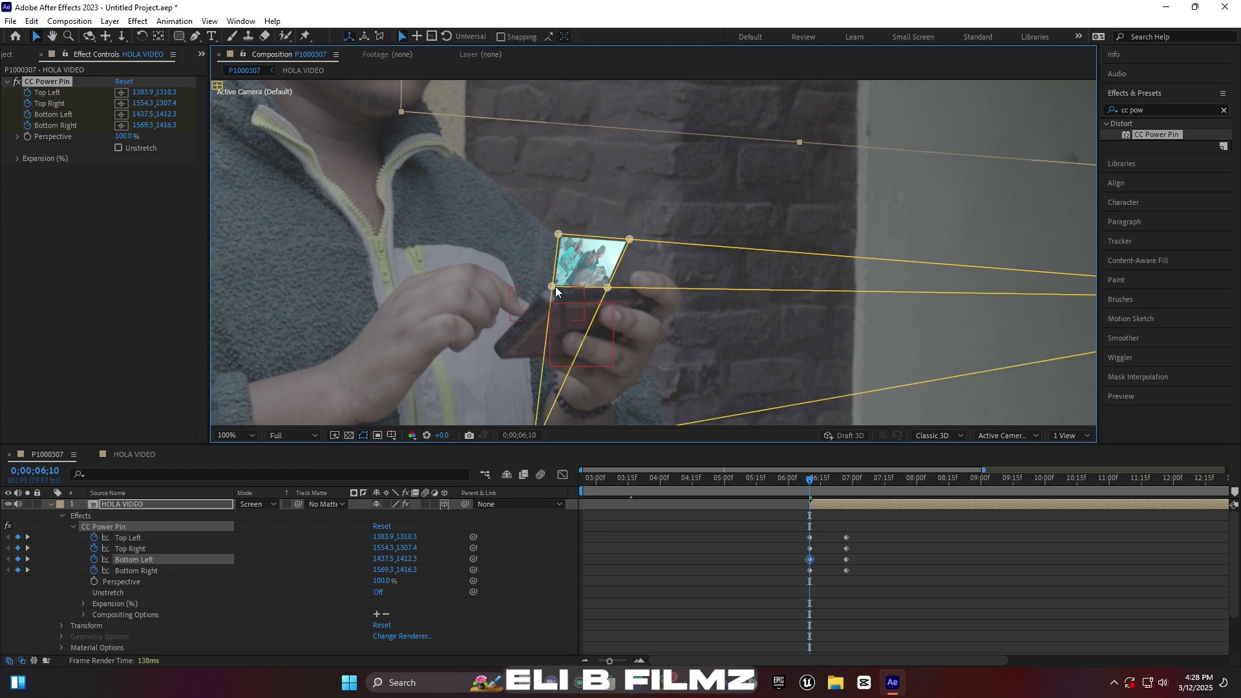
{"action": "left_click_drag", "start_coordinate": [560, 236], "coordinate": [555, 270]}
{"action": "left_click_drag", "start_coordinate": [630, 240], "coordinate": [601, 288]}
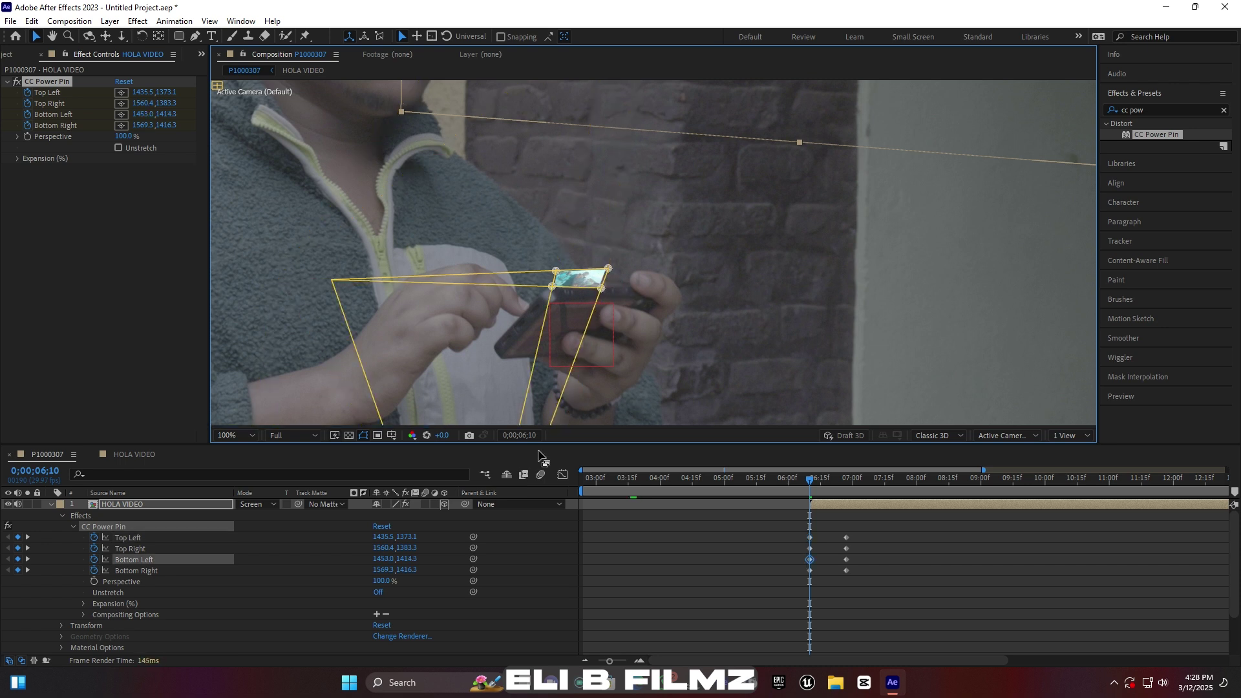
Fit the composition view and preview the hologram expanding from the phone.
{"action": "left_click", "coordinate": [236, 434]}
{"action": "left_click", "coordinate": [247, 206]}
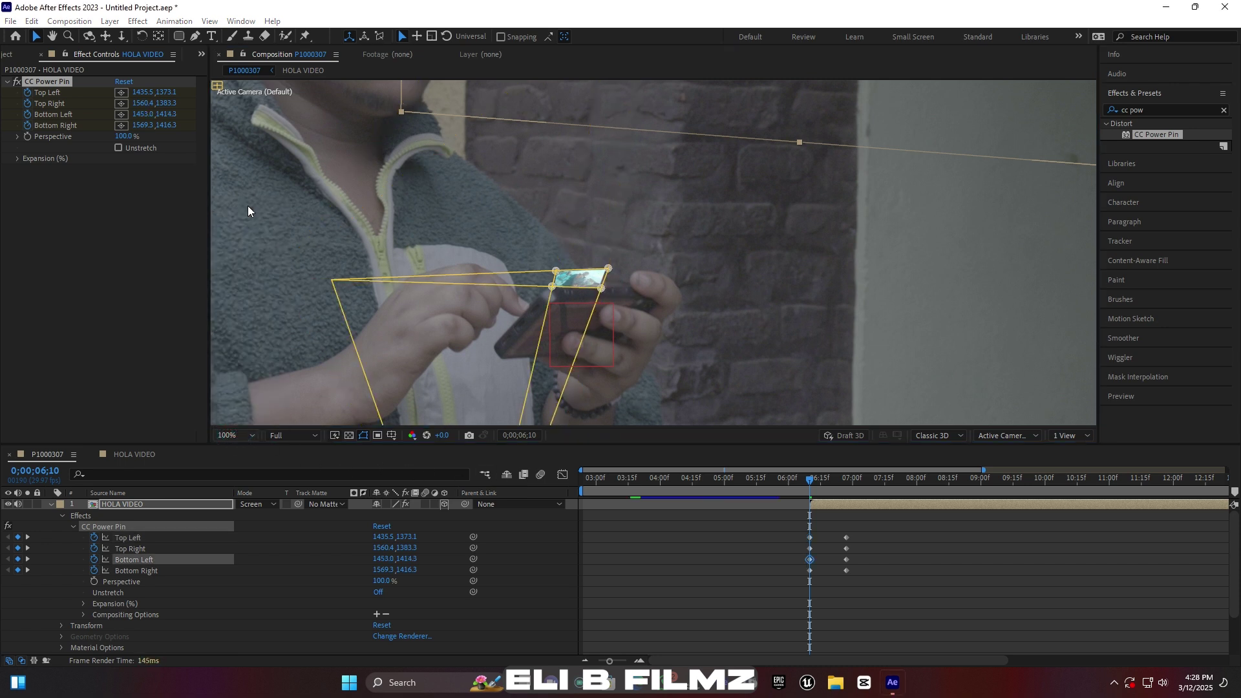
{"action": "key", "text": "space"}
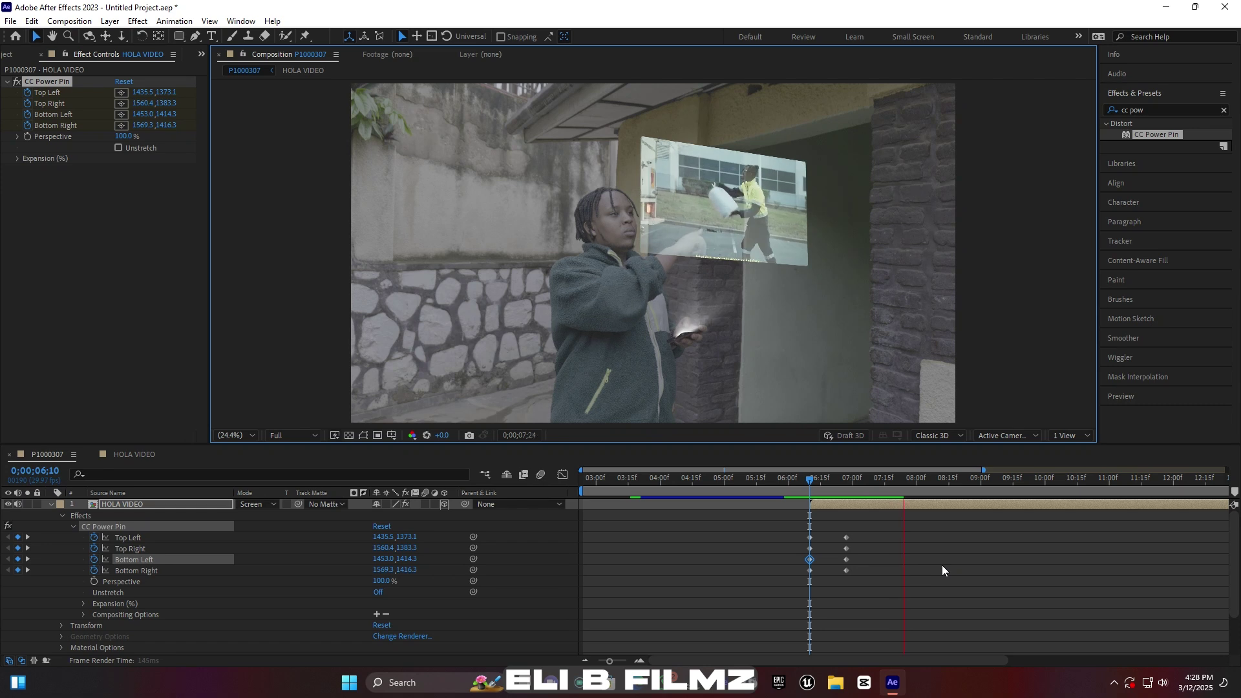
Replay the preview and shift the full-size corner keyframes earlier to 0;00;06;27.
{"action": "key", "text": "space"}
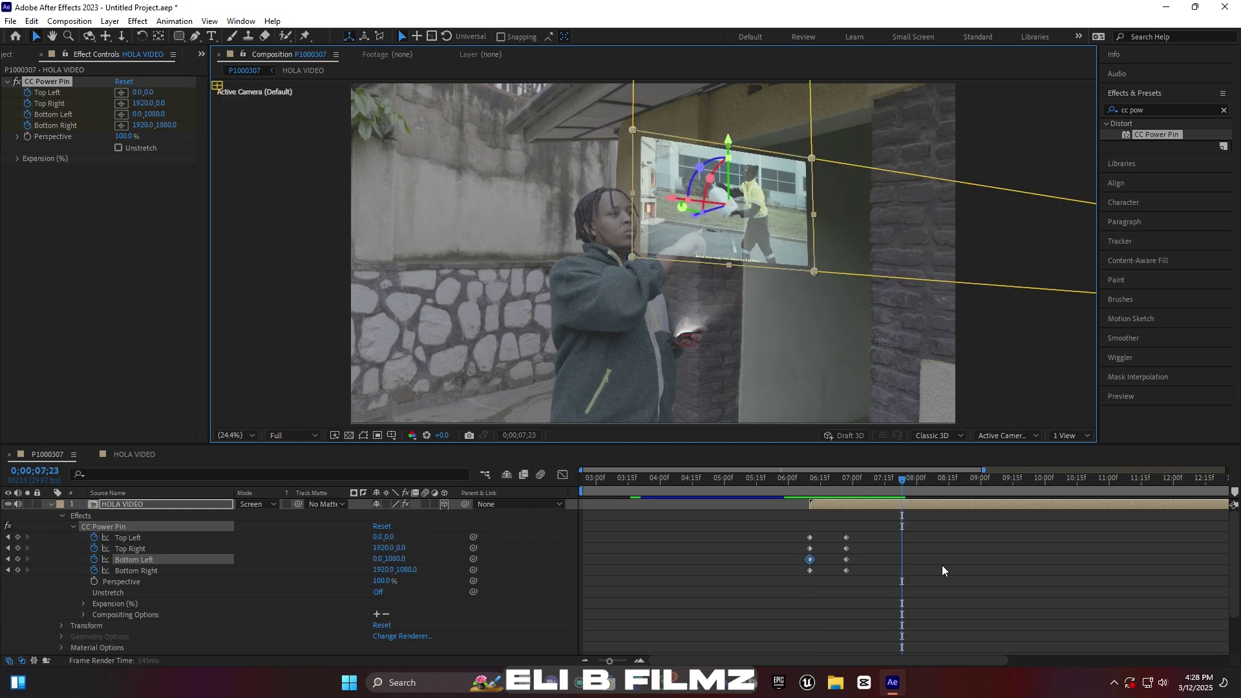
{"action": "left_click", "coordinate": [808, 484]}
{"action": "key", "text": "space"}
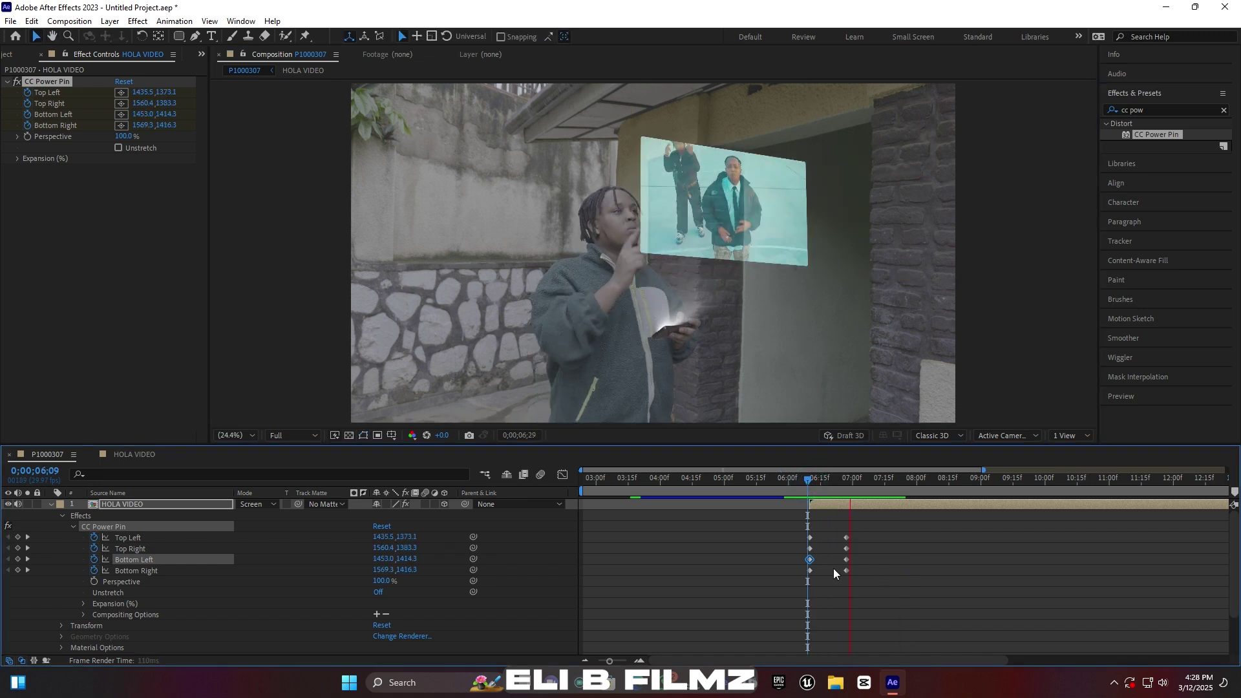
{"action": "left_click_drag", "start_coordinate": [834, 526], "coordinate": [836, 572]}
{"action": "left_click_drag", "start_coordinate": [789, 521], "coordinate": [849, 585]}
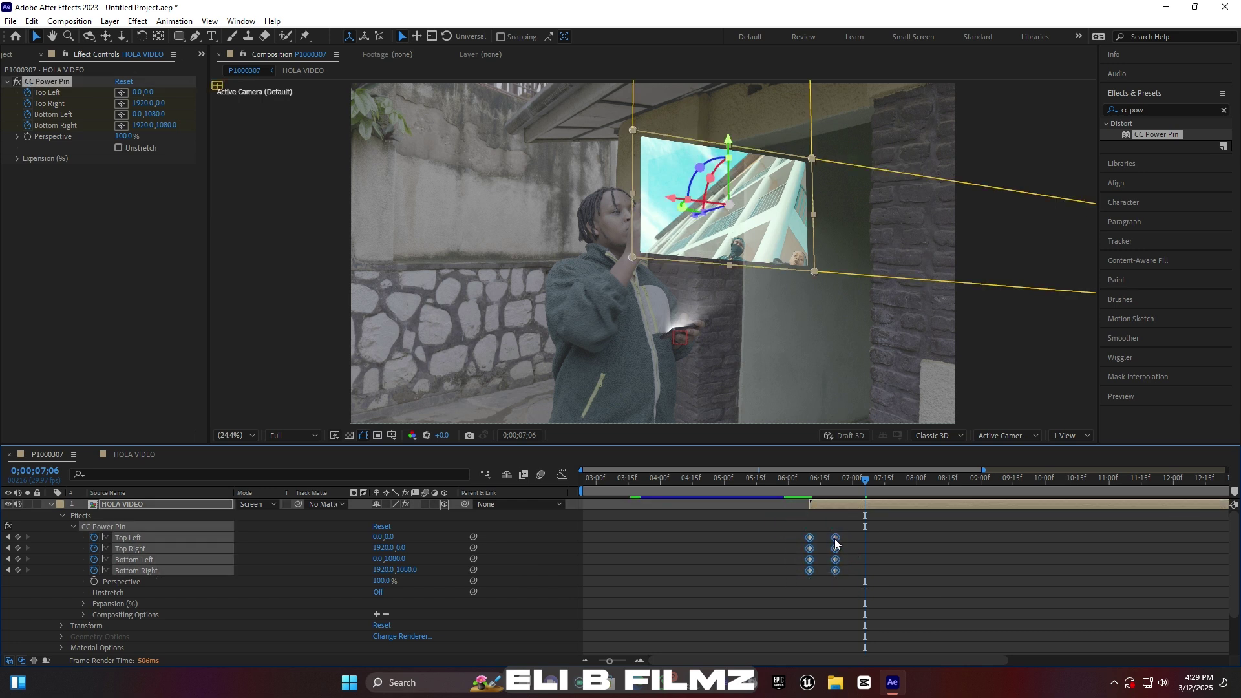
Apply Keyframe Assistant > Easy Ease to the eight corner-pin keyframes.
{"action": "right_click", "coordinate": [838, 547]}
{"action": "mouse_move", "coordinate": [873, 534]}
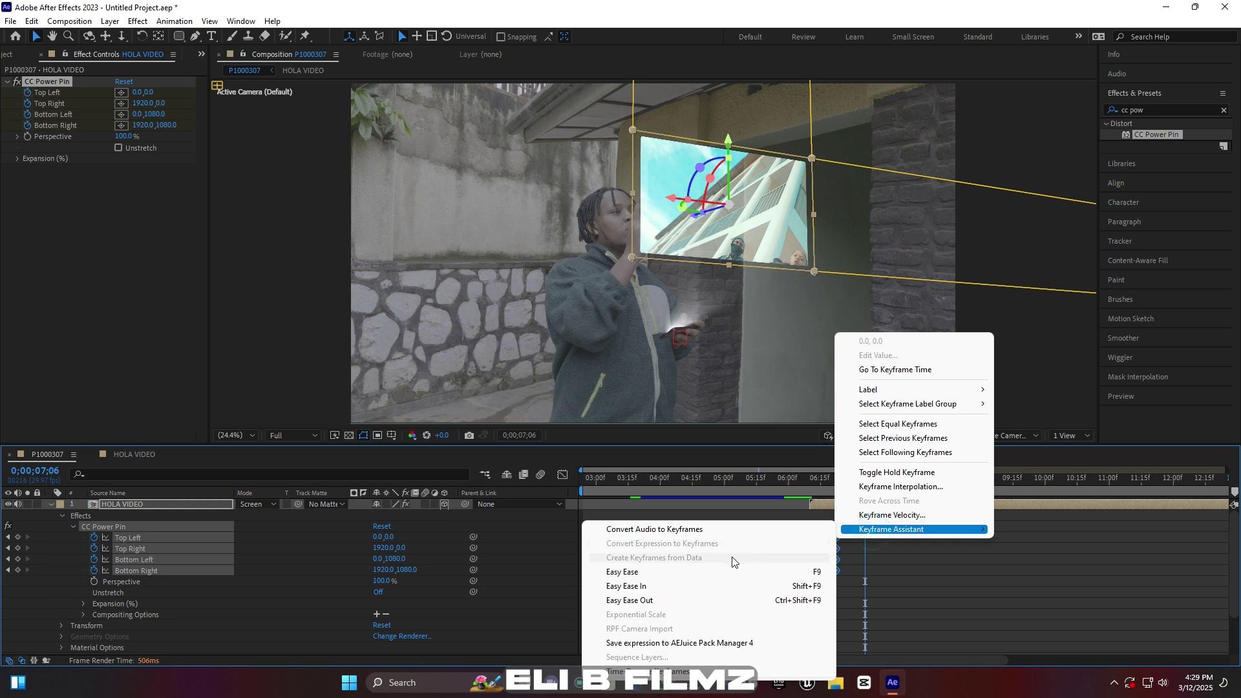
{"action": "left_click", "coordinate": [707, 571]}
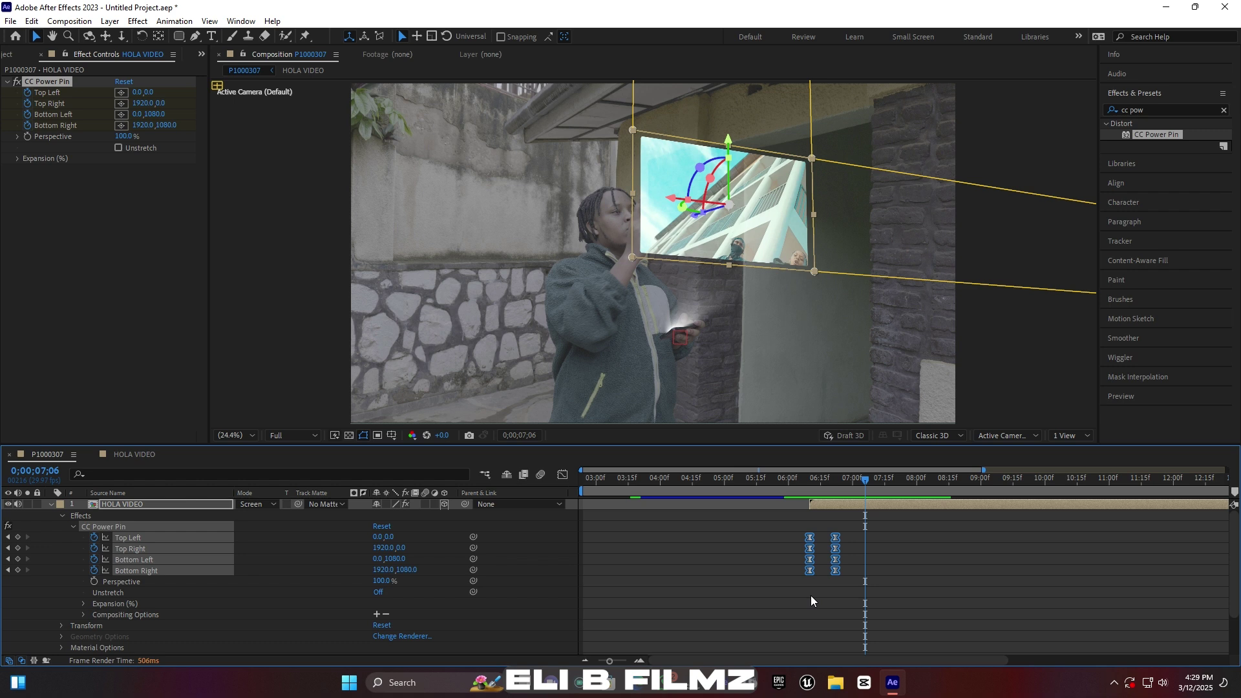
Set P1000307's 3D Renderer to Cinema 4D in Composition Settings.
{"action": "key", "text": "space"}
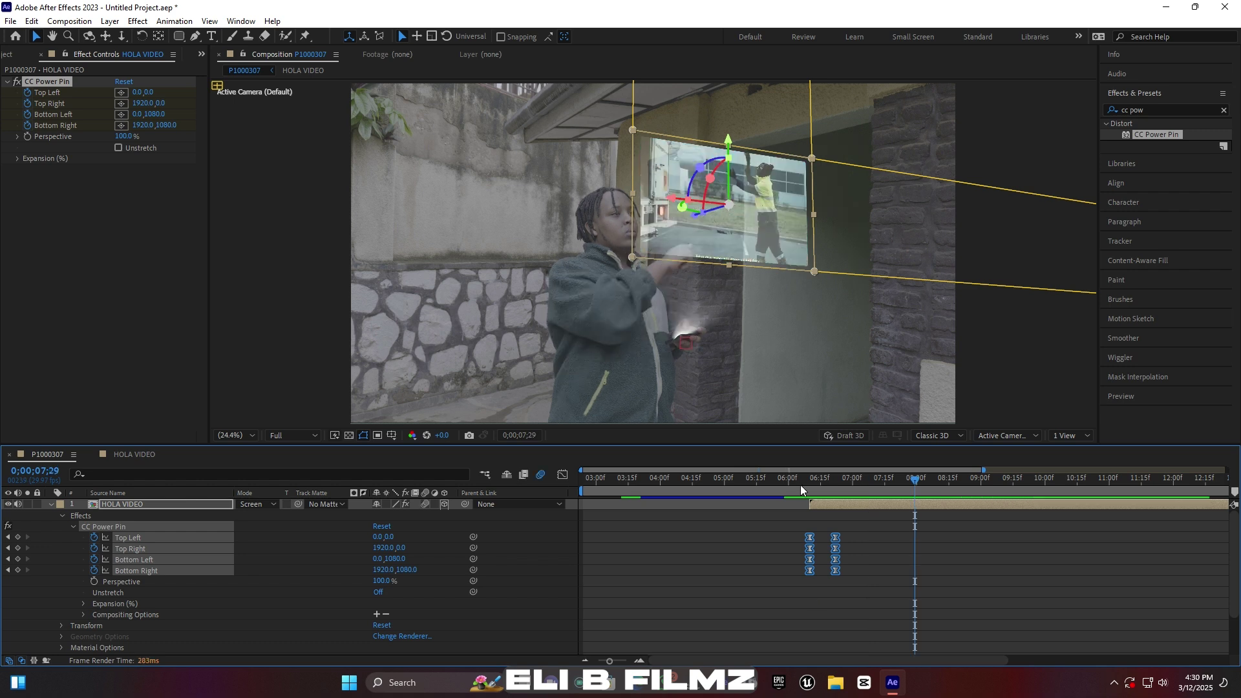
{"action": "right_click", "coordinate": [56, 456]}
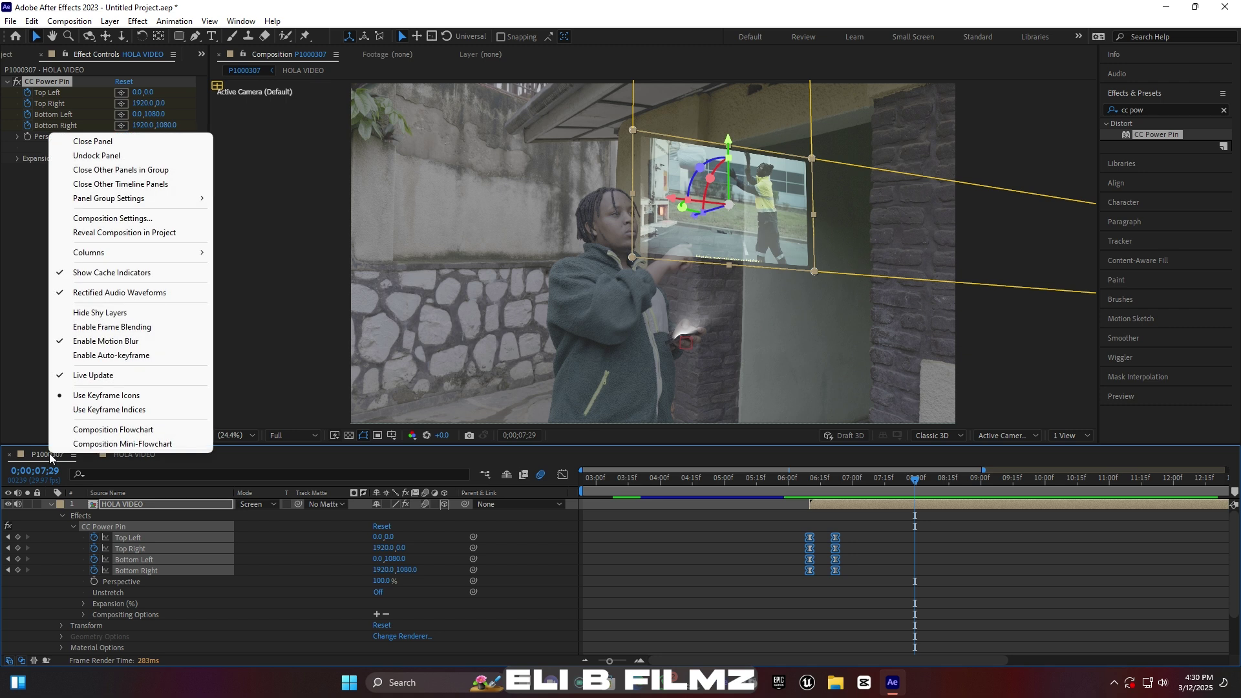
{"action": "left_click", "coordinate": [128, 219]}
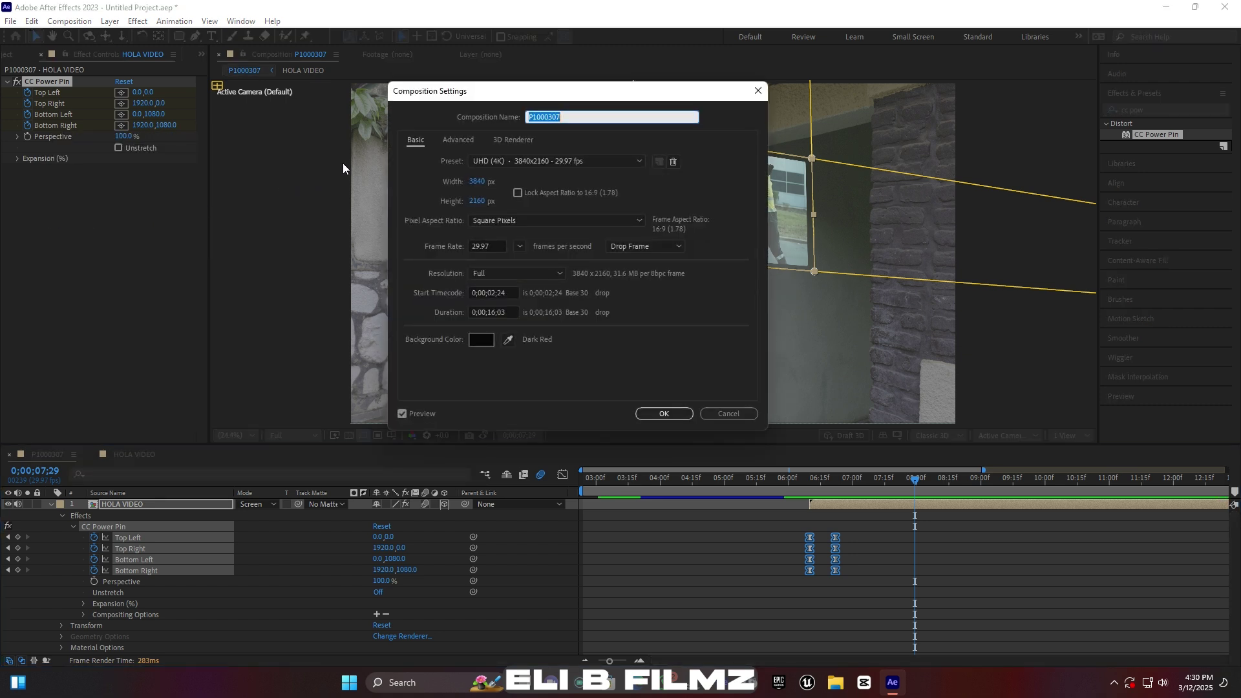
{"action": "left_click", "coordinate": [463, 139]}
{"action": "left_click", "coordinate": [514, 138]}
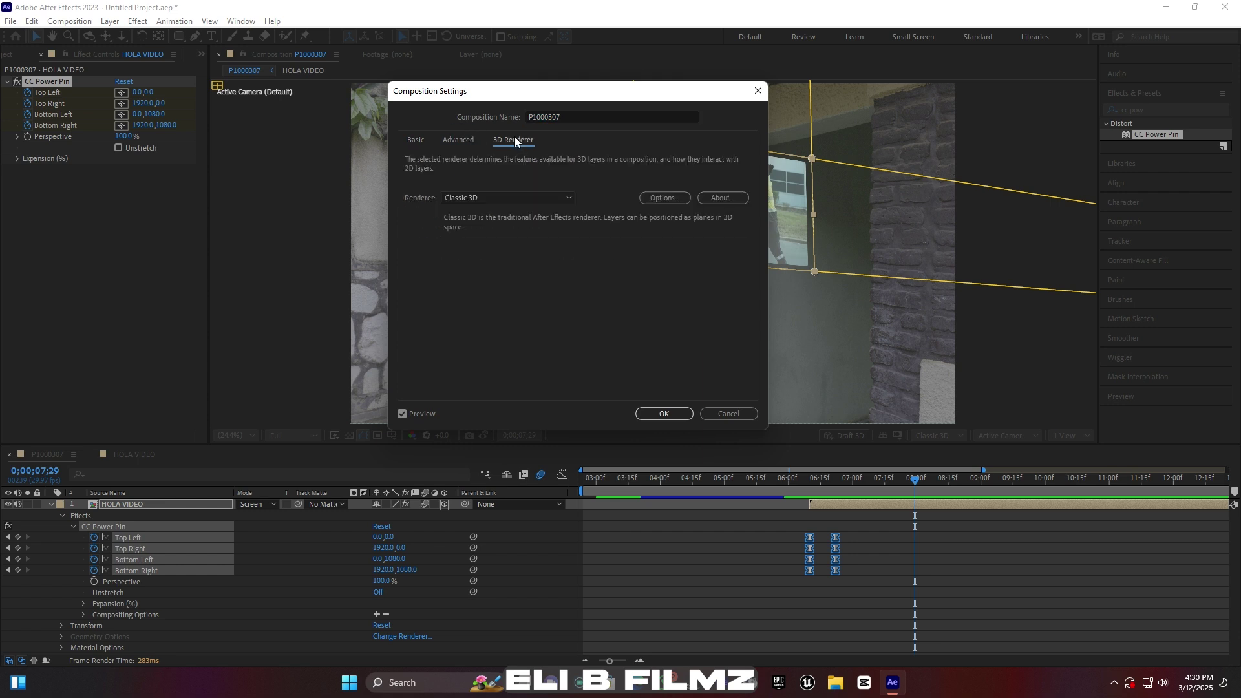
{"action": "left_click", "coordinate": [493, 196]}
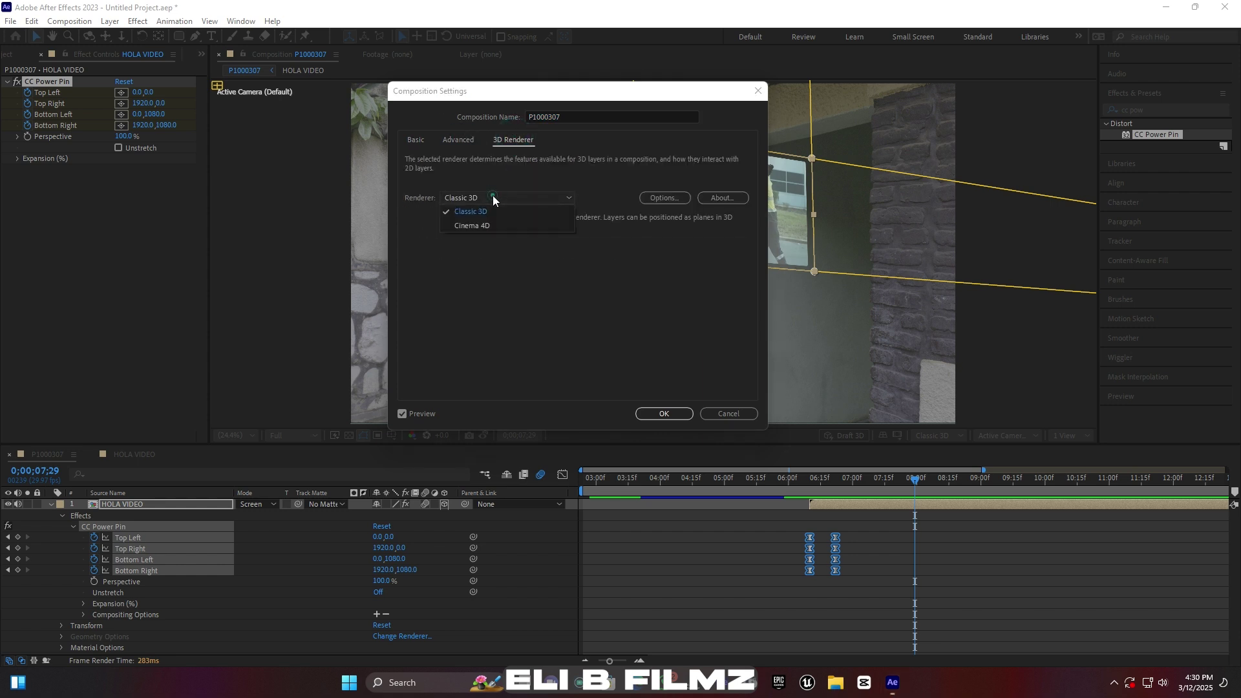
{"action": "left_click", "coordinate": [471, 222]}
{"action": "left_click", "coordinate": [681, 415]}
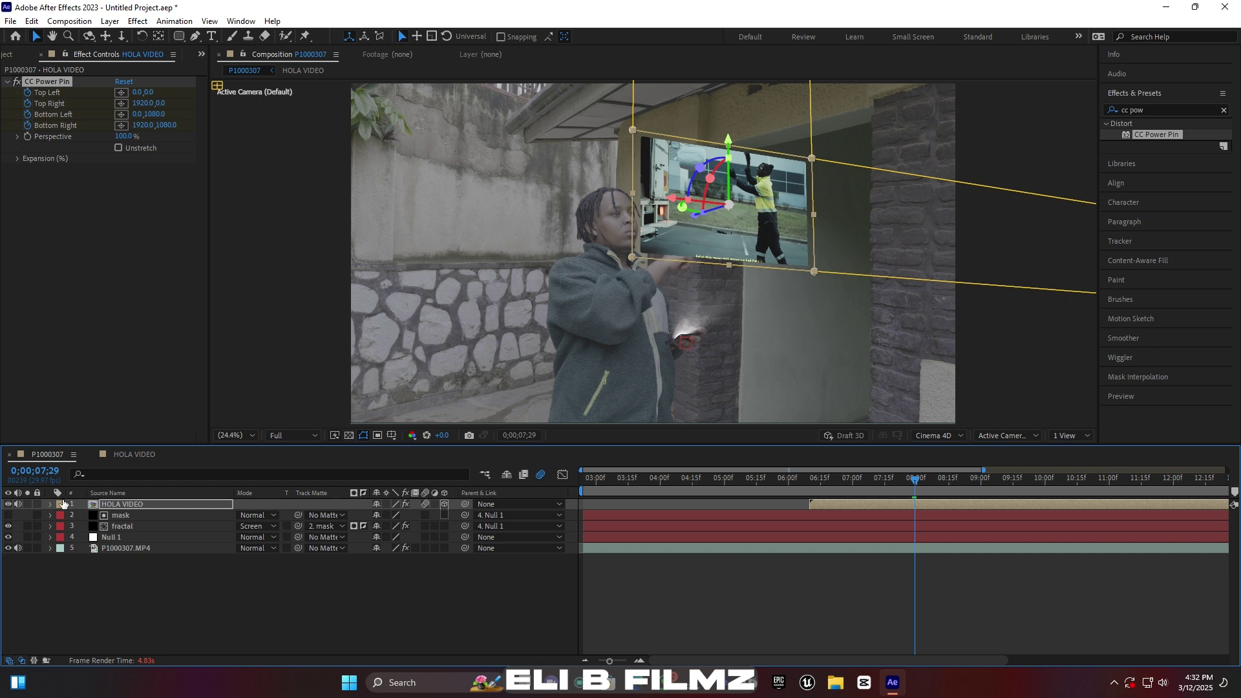
Set HOLA VIDEO's Geometry Options to Curvature 64% and Segments 26, then return to 0;00;05;27.
{"action": "left_click", "coordinate": [51, 504]}
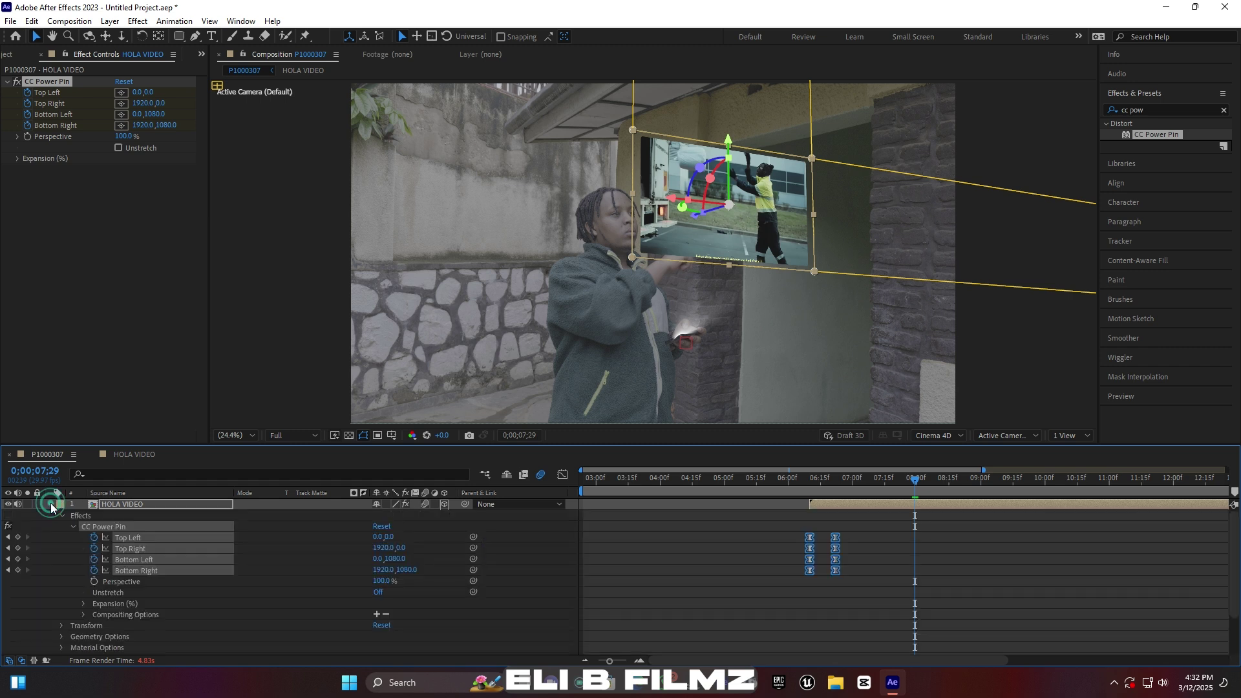
{"action": "left_click", "coordinate": [61, 637]}
{"action": "scroll", "coordinate": [71, 625], "scroll_direction": "down", "scroll_amount": 2}
{"action": "scroll", "coordinate": [71, 624], "scroll_direction": "down", "scroll_amount": 1}
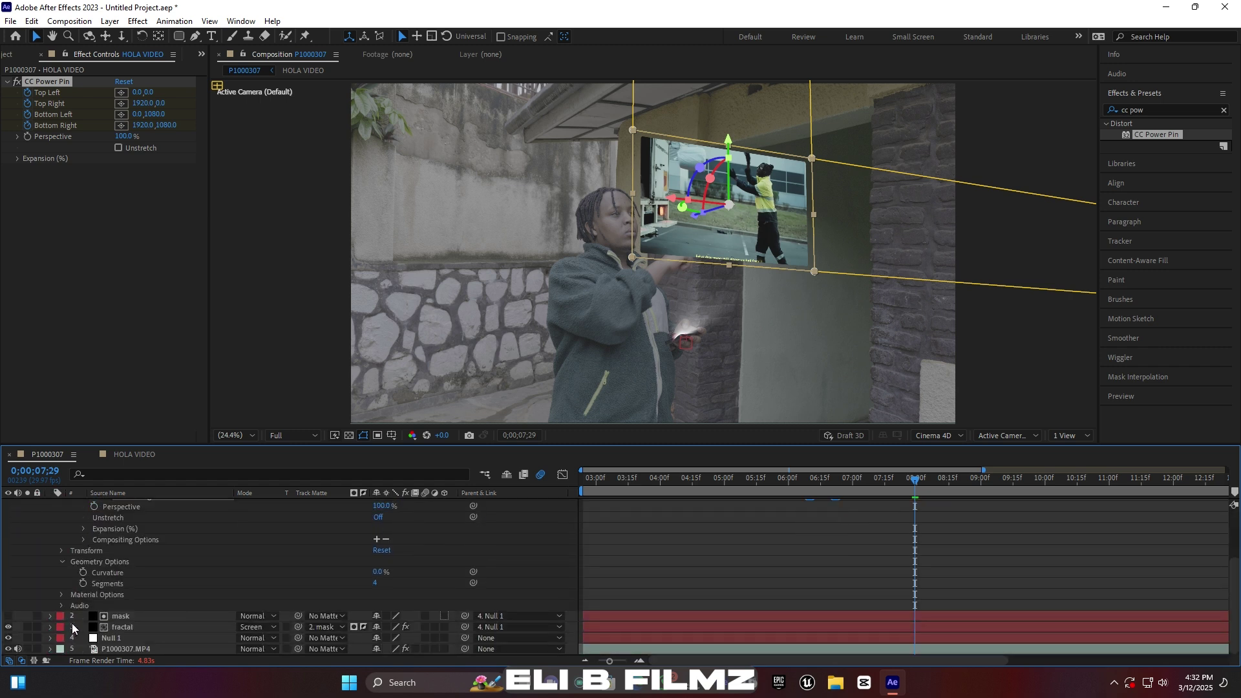
{"action": "left_click_drag", "start_coordinate": [375, 573], "coordinate": [369, 579]}
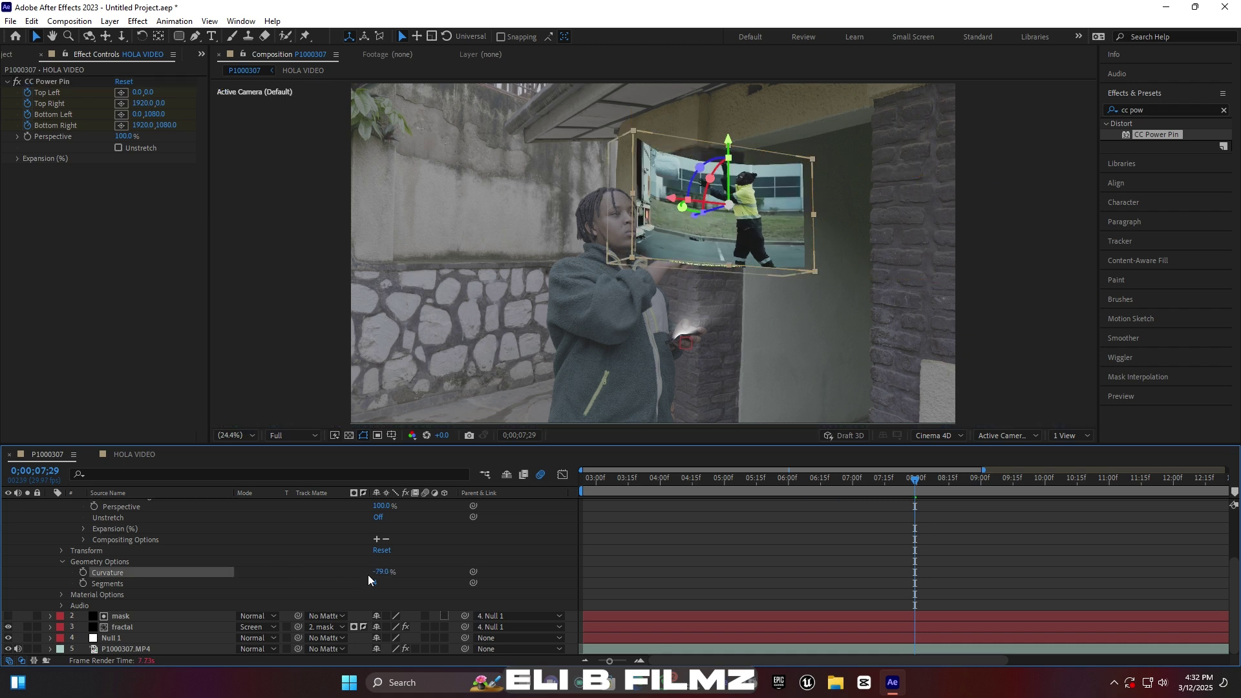
{"action": "left_click_drag", "start_coordinate": [386, 574], "coordinate": [475, 560]}
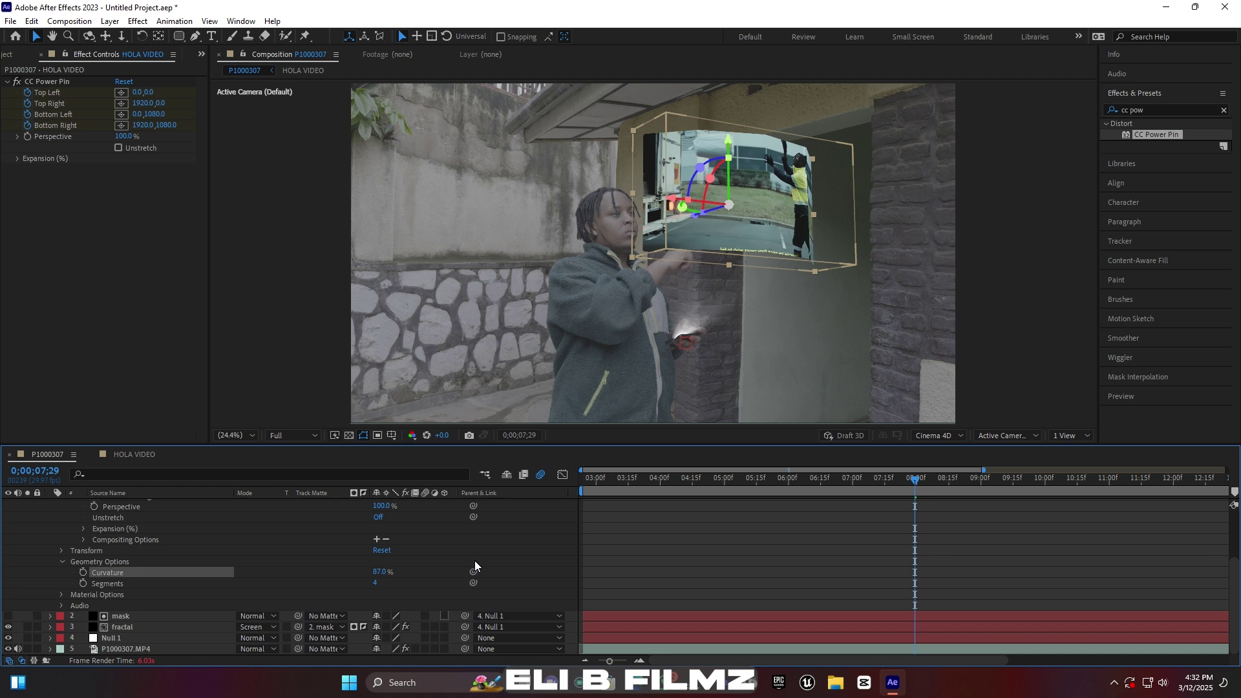
{"action": "mouse_move", "coordinate": [376, 584]}
{"action": "left_mouse_down"}
{"action": "mouse_move", "coordinate": [390, 583]}
{"action": "mouse_move", "coordinate": [363, 573]}
{"action": "left_mouse_up"}
{"action": "left_click", "coordinate": [907, 484]}
{"action": "left_click_drag", "start_coordinate": [907, 484], "coordinate": [785, 486]}
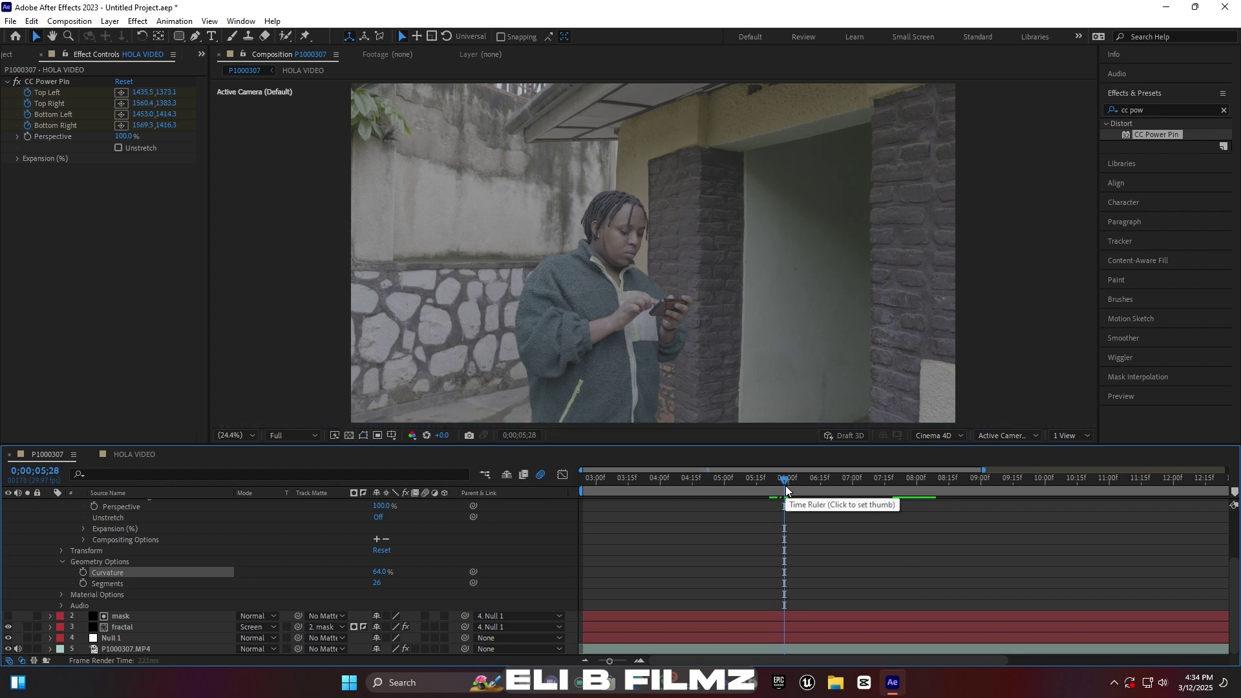
Preview the curved hologram, stop at 0;00;06;28, and collapse the HOLA VIDEO layer.
{"action": "key", "text": "space"}
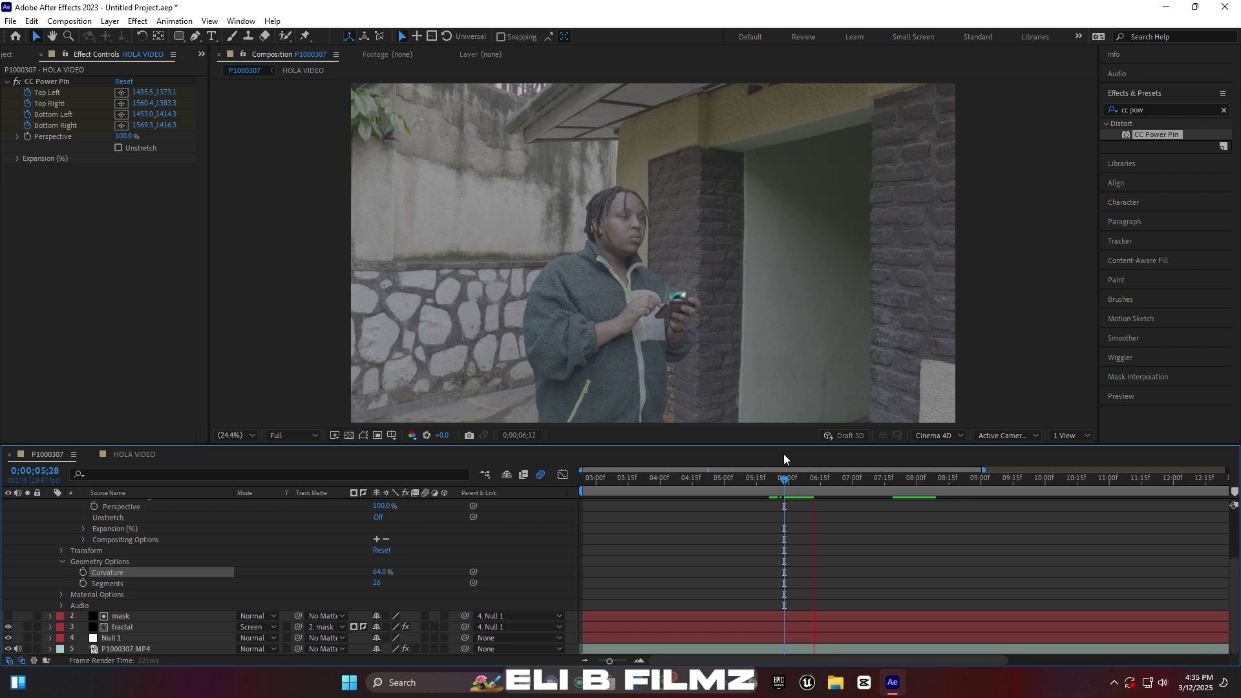
{"action": "key", "text": "space"}
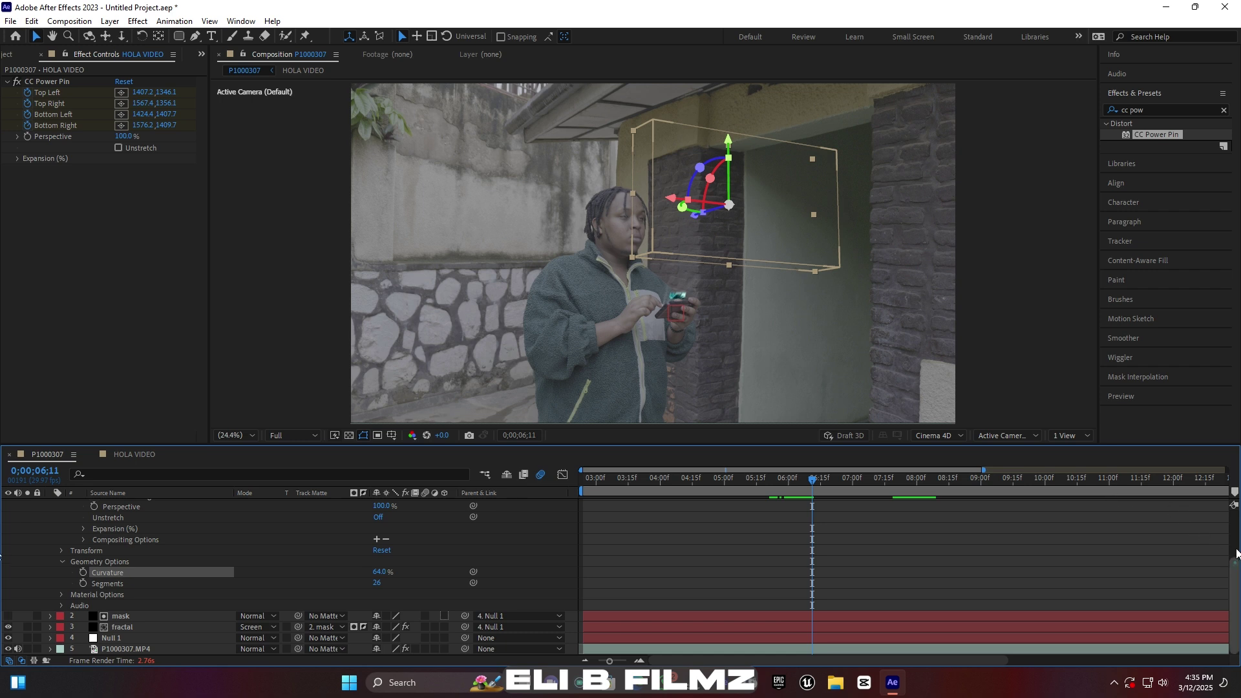
{"action": "scroll", "coordinate": [1228, 566], "scroll_direction": "up", "scroll_amount": 5}
{"action": "left_click", "coordinate": [848, 479]}
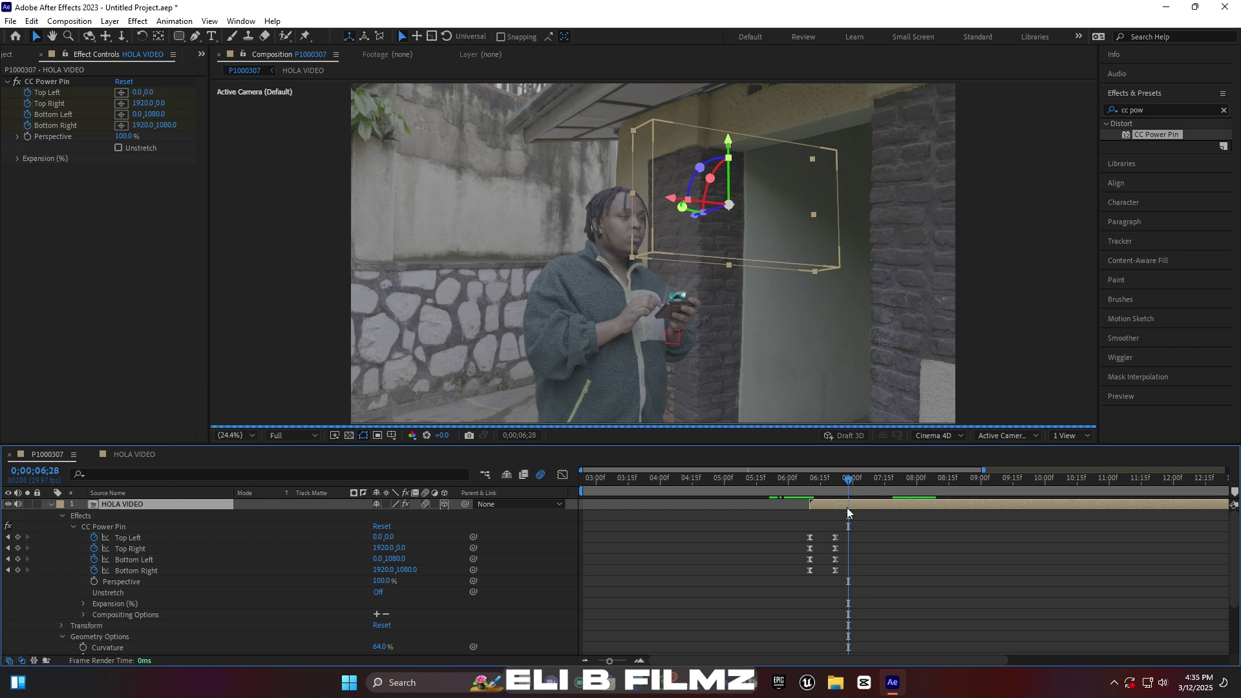
{"action": "left_click", "coordinate": [52, 504]}
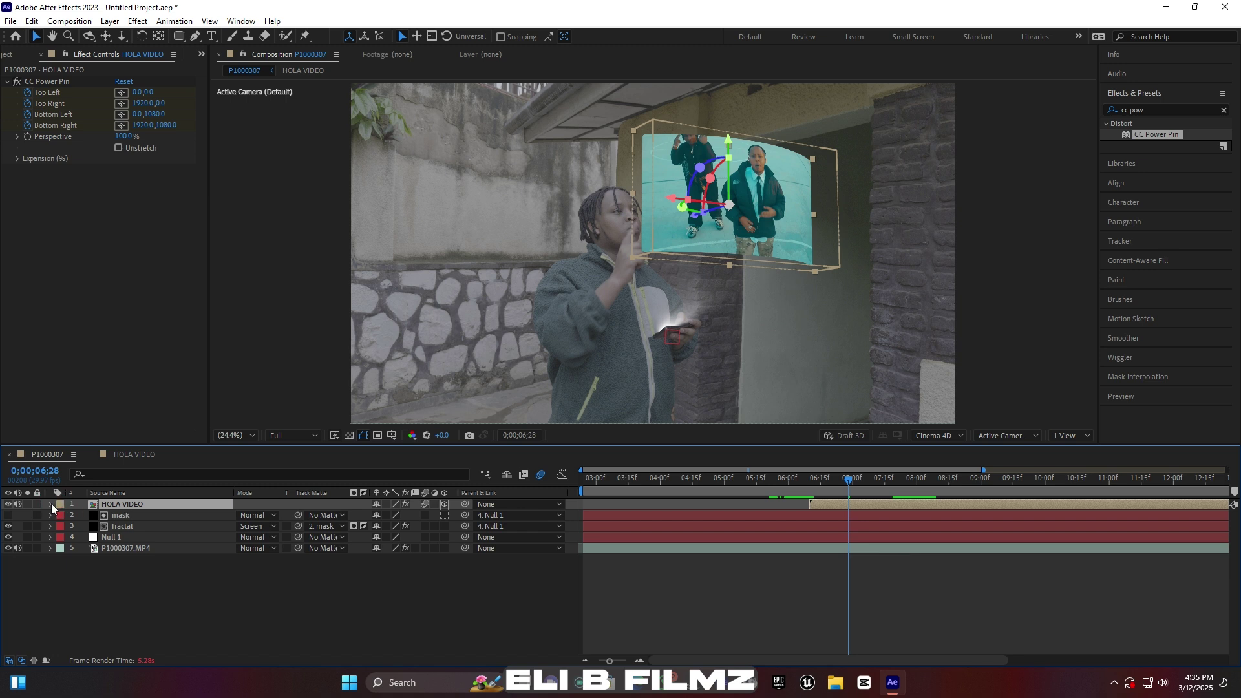
Under HOLA VIDEO's Transform properties, set Opacity to 40 so the curved hologram panel is see-through.
{"action": "left_click", "coordinate": [51, 504]}
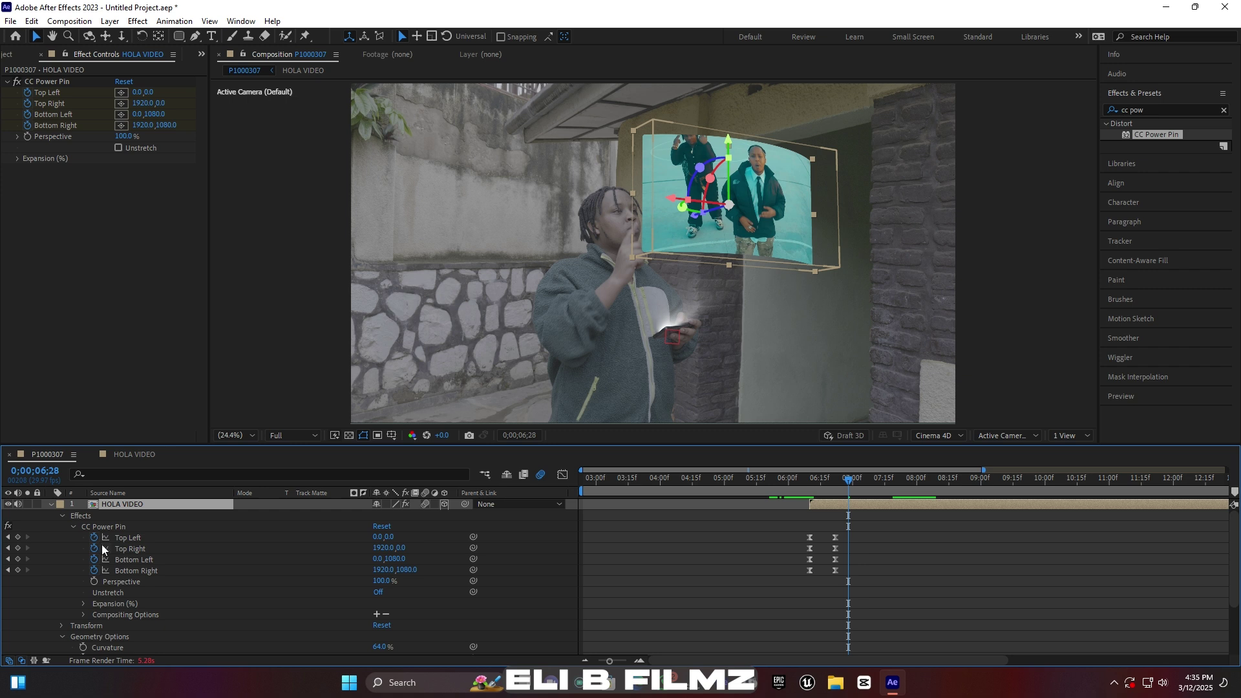
{"action": "left_click", "coordinate": [61, 516]}
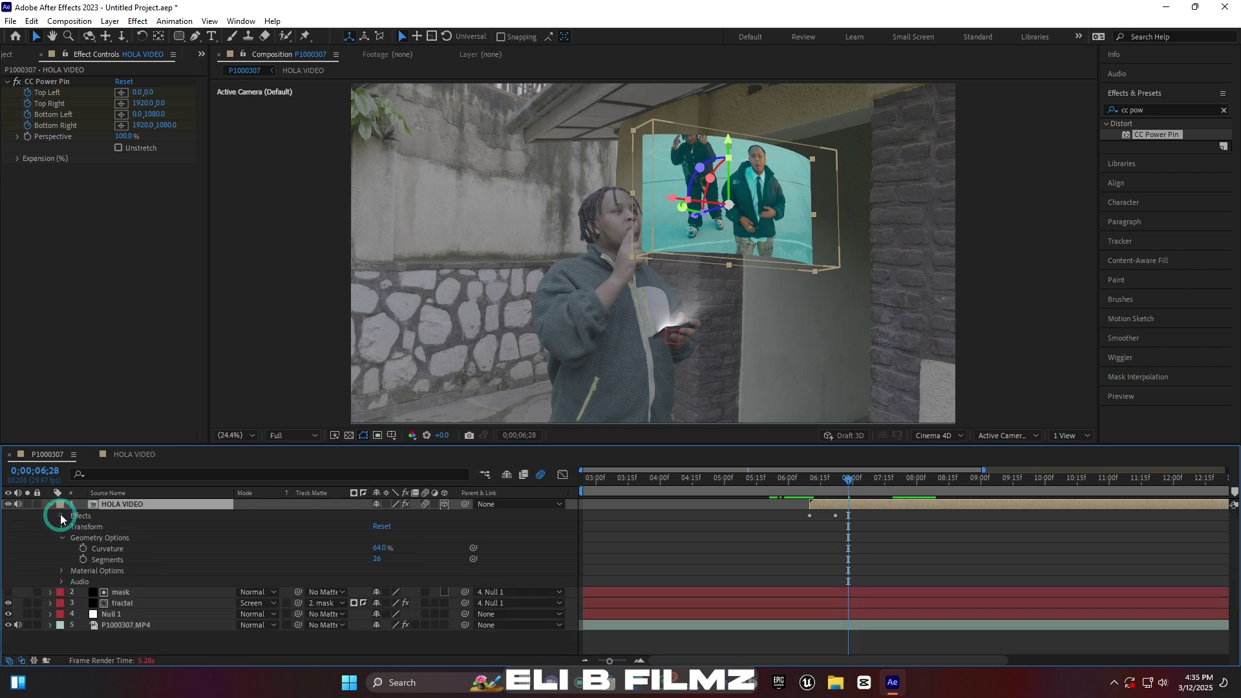
{"action": "left_click", "coordinate": [63, 527]}
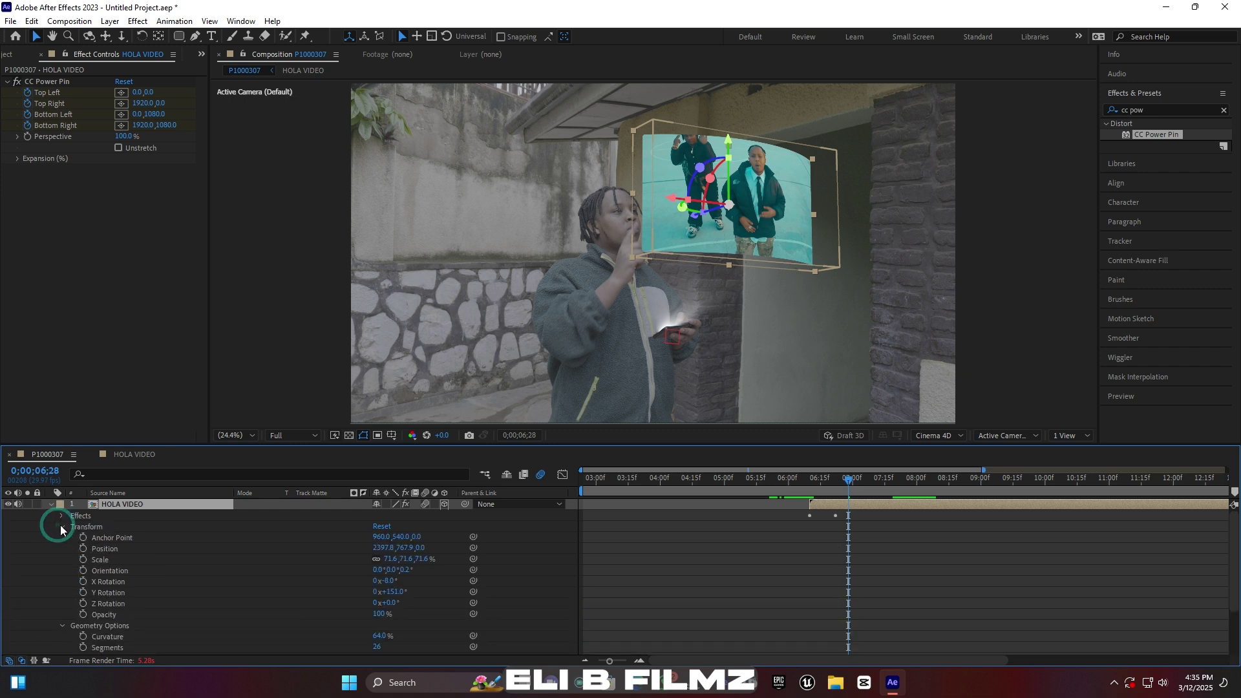
{"action": "mouse_move", "coordinate": [382, 615]}
{"action": "left_mouse_down"}
{"action": "mouse_move", "coordinate": [369, 614]}
{"action": "mouse_move", "coordinate": [379, 618]}
{"action": "left_mouse_up"}
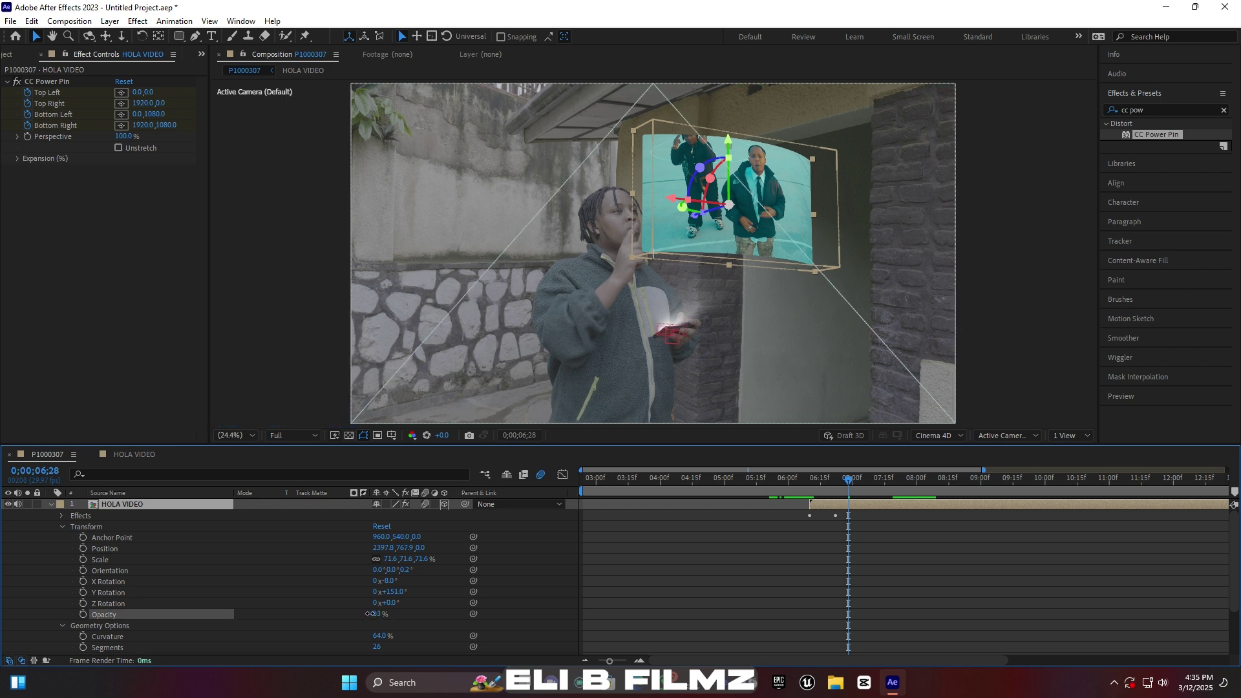
{"action": "left_click", "coordinate": [378, 614]}
{"action": "type", "text": "40"}
{"action": "key", "text": "Return"}
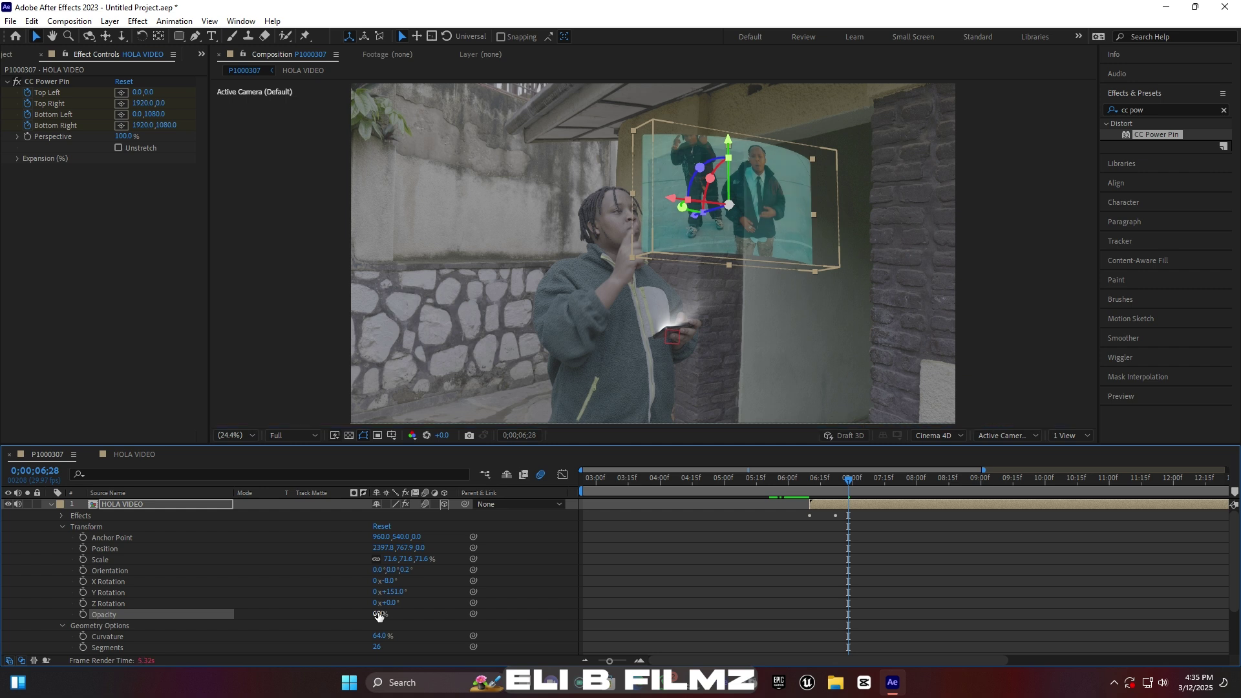
Apply the Tint effect from Effects & Presets to the fractal beam layer.
{"action": "left_click", "coordinate": [50, 504]}
{"action": "left_click", "coordinate": [129, 525]}
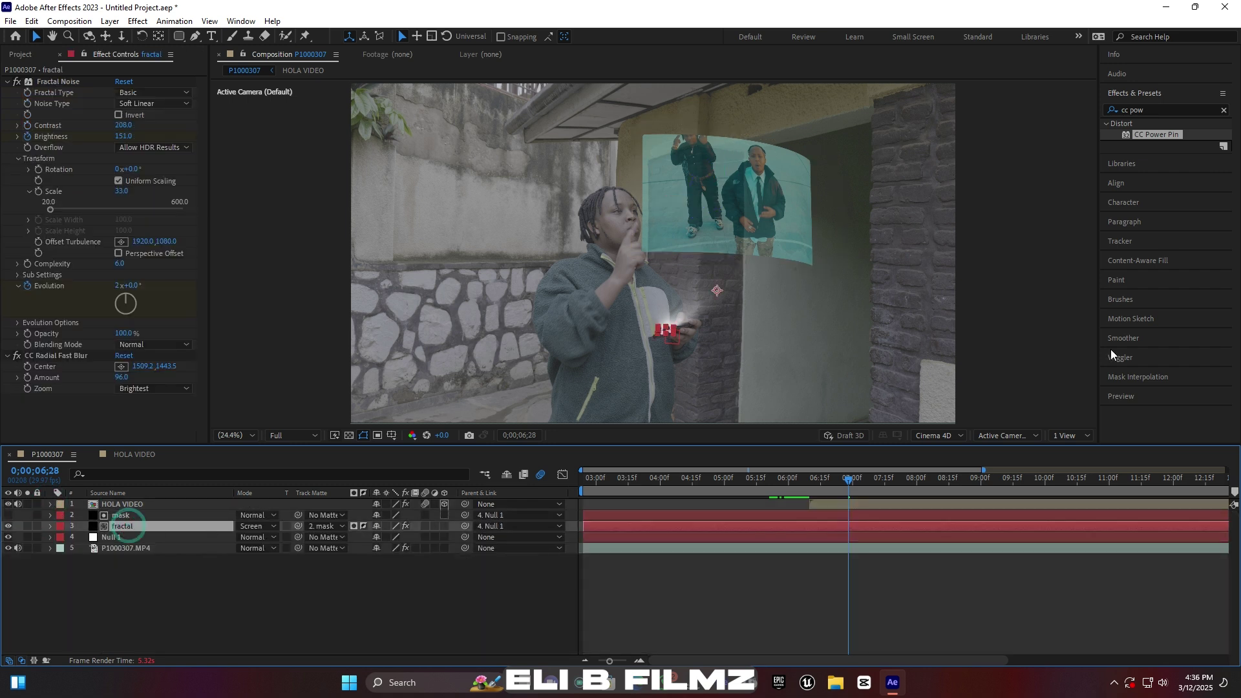
{"action": "left_click", "coordinate": [1153, 110]}
{"action": "type", "text": "tint"}
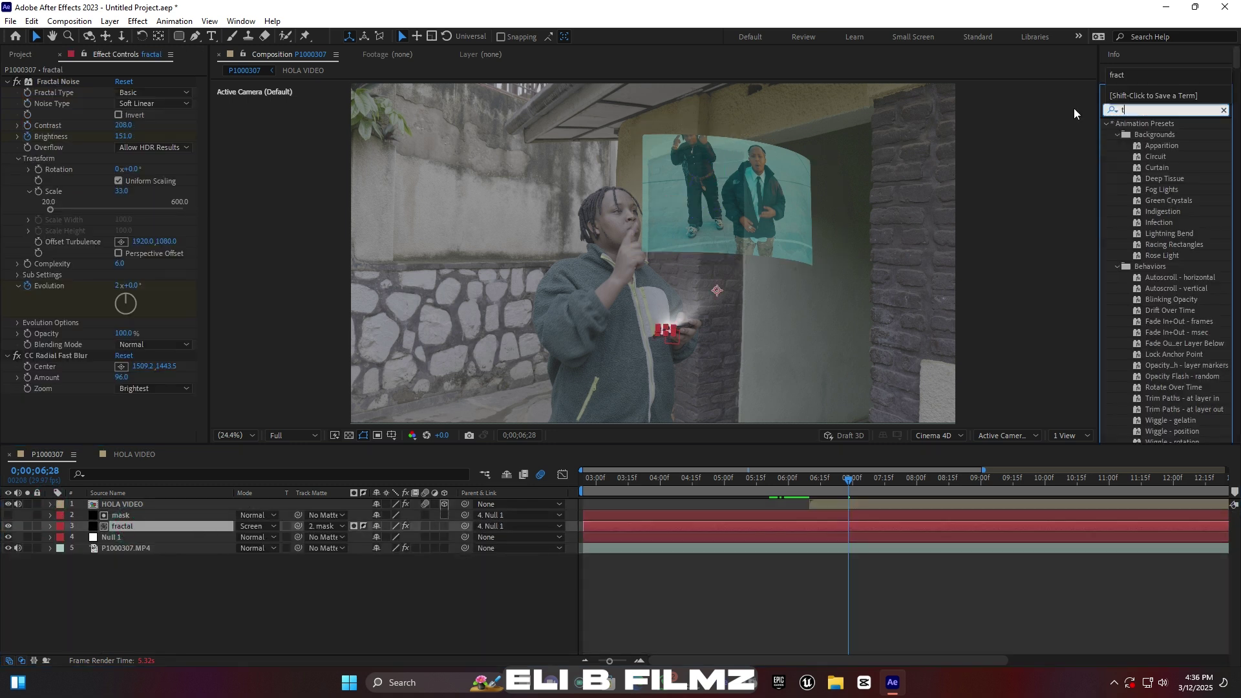
{"action": "left_click_drag", "start_coordinate": [1158, 166], "coordinate": [138, 521]}
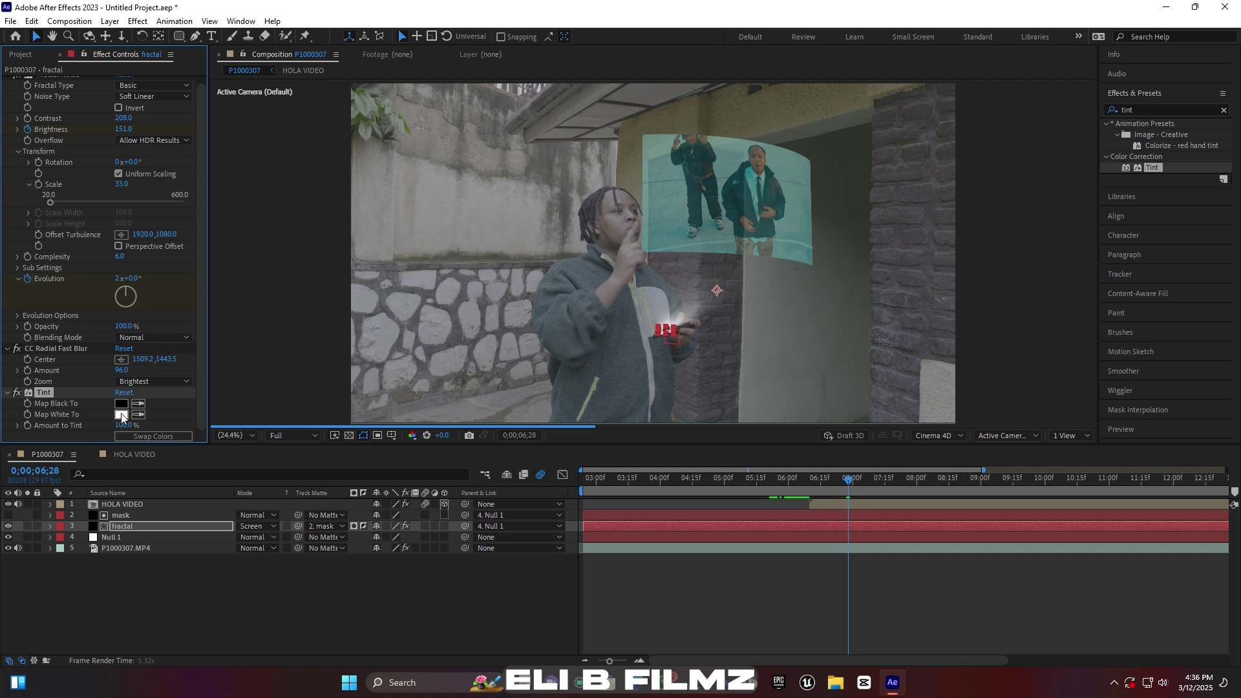
Set Tint's Map White To a light cyan-green and check the tinted beam at a later frame.
{"action": "left_click", "coordinate": [121, 415]}
{"action": "left_click", "coordinate": [655, 604]}
{"action": "left_click_drag", "start_coordinate": [659, 601], "coordinate": [655, 573]}
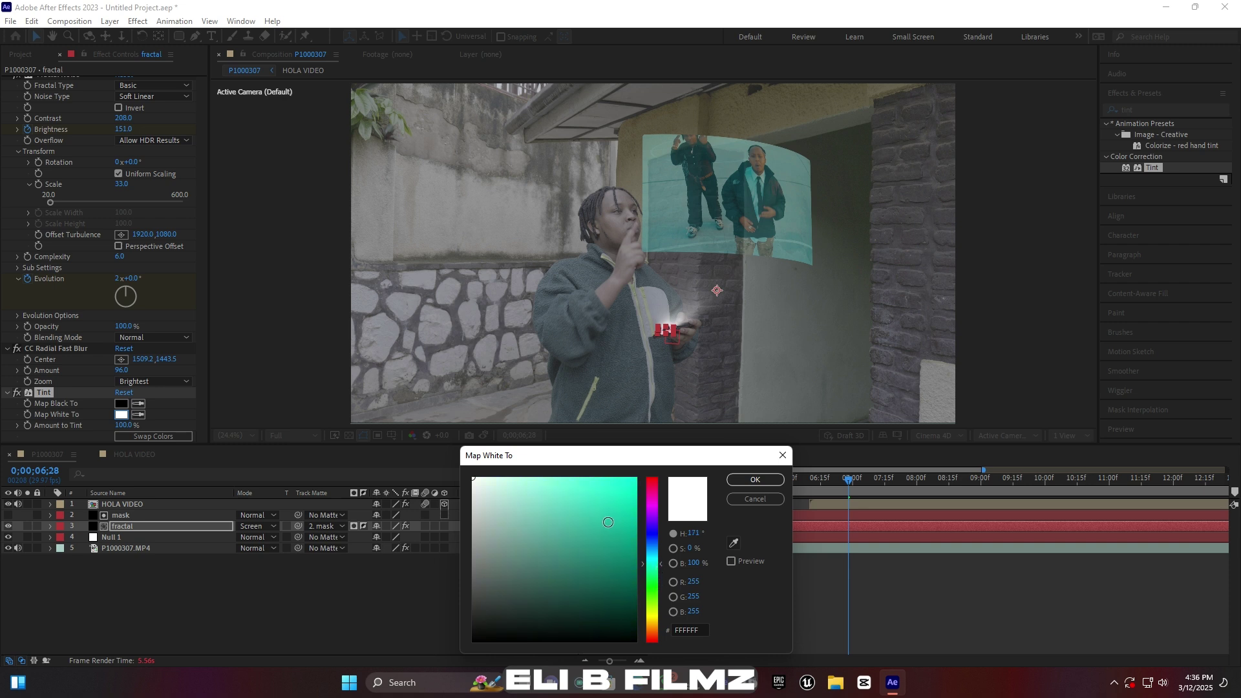
{"action": "left_click", "coordinate": [592, 496]}
{"action": "left_click", "coordinate": [743, 480]}
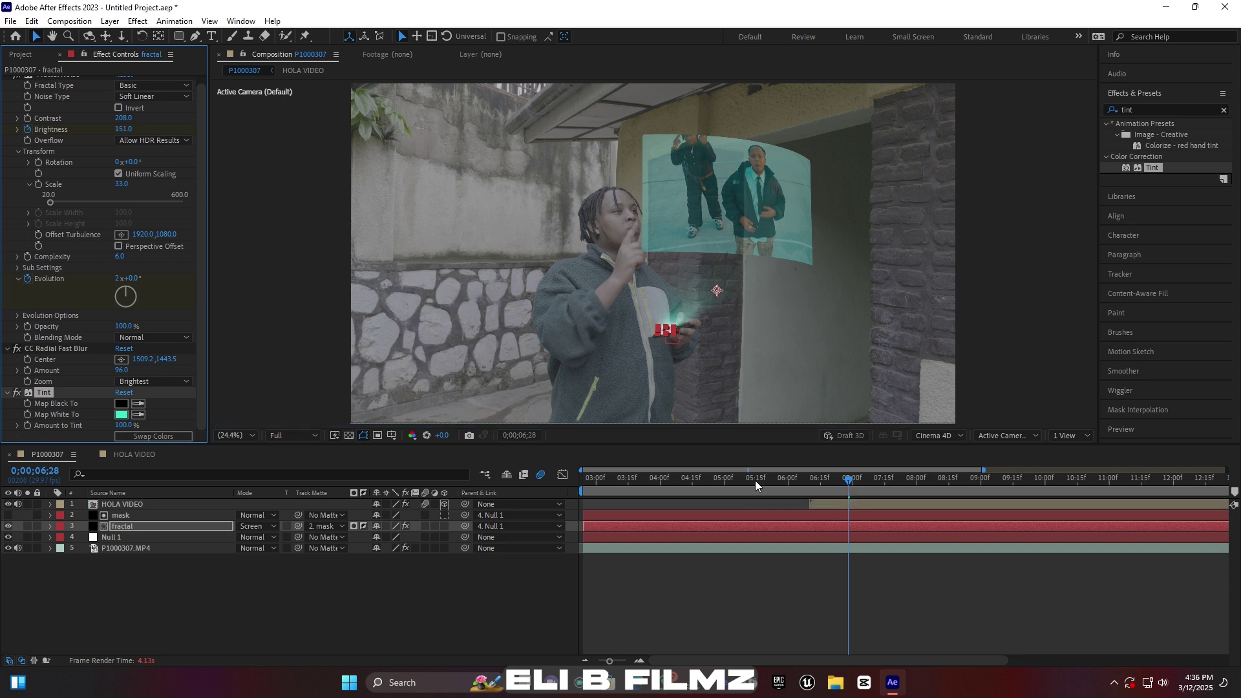
{"action": "left_click_drag", "start_coordinate": [979, 479], "coordinate": [1030, 479]}
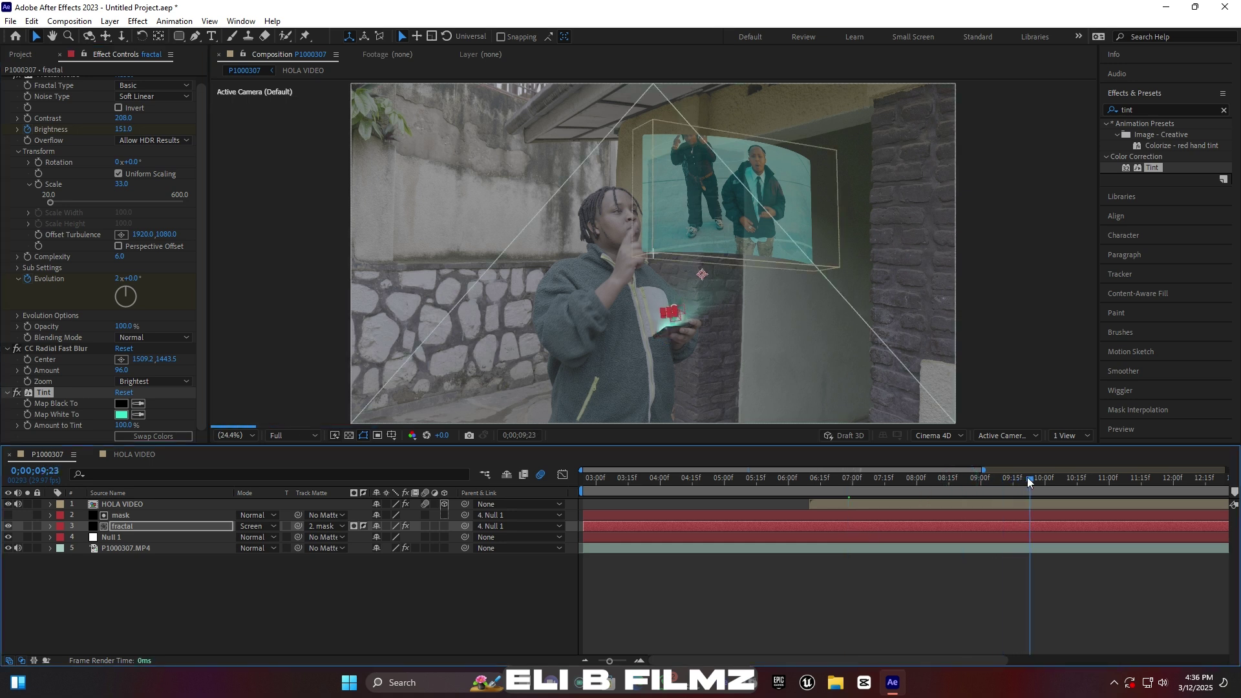